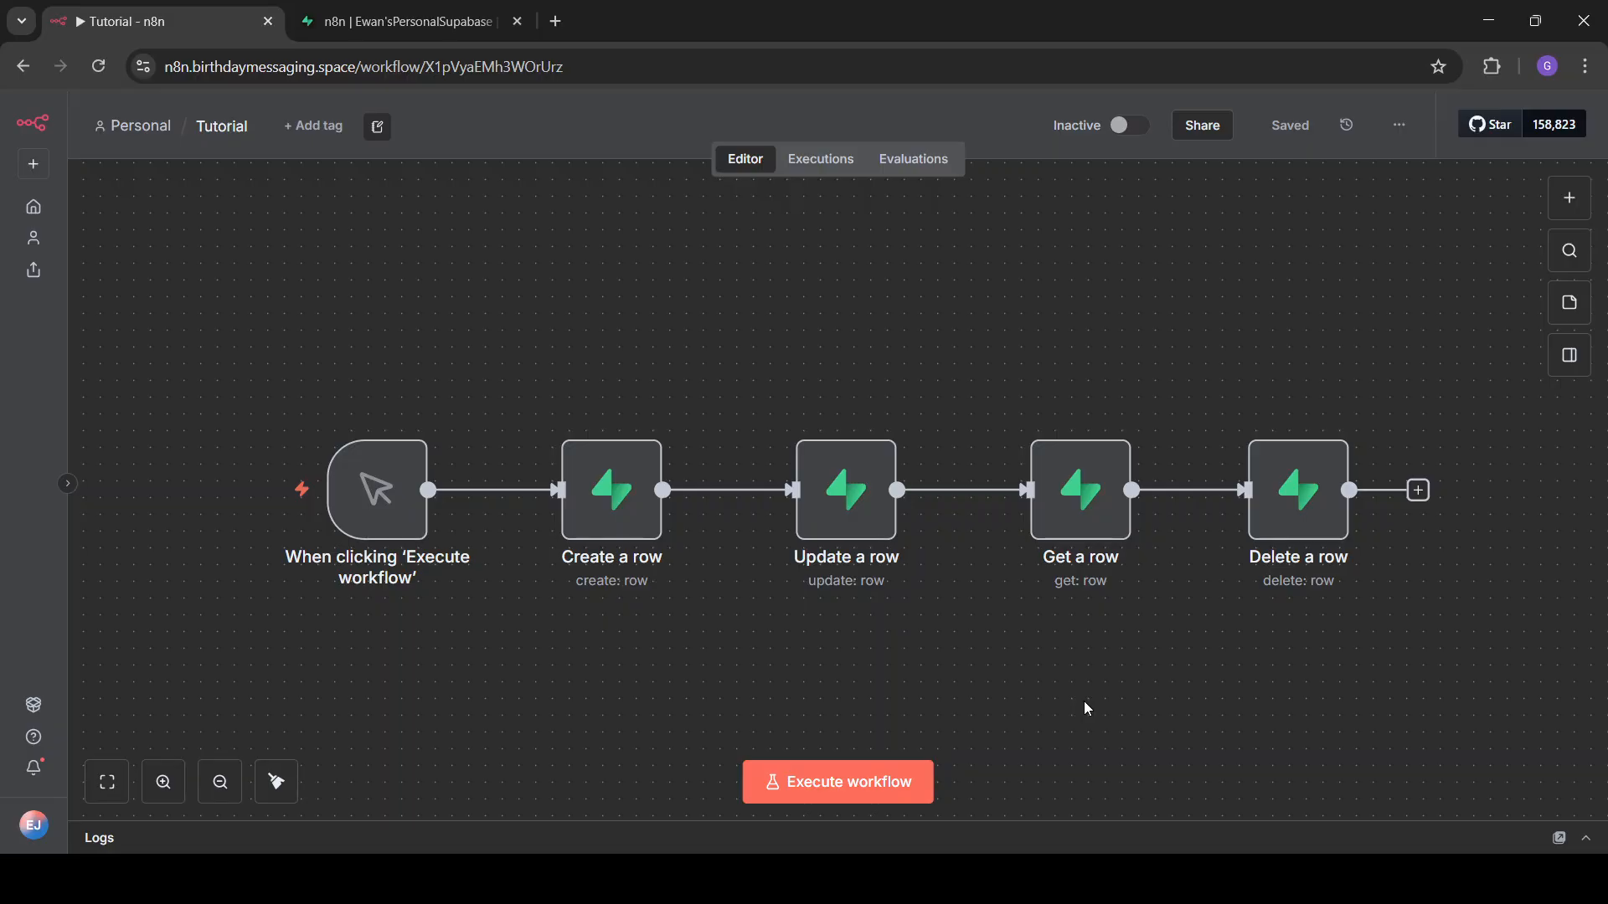
- Review the parameters of the Create a row node and return to the workflow canvas
double_click(618, 506)
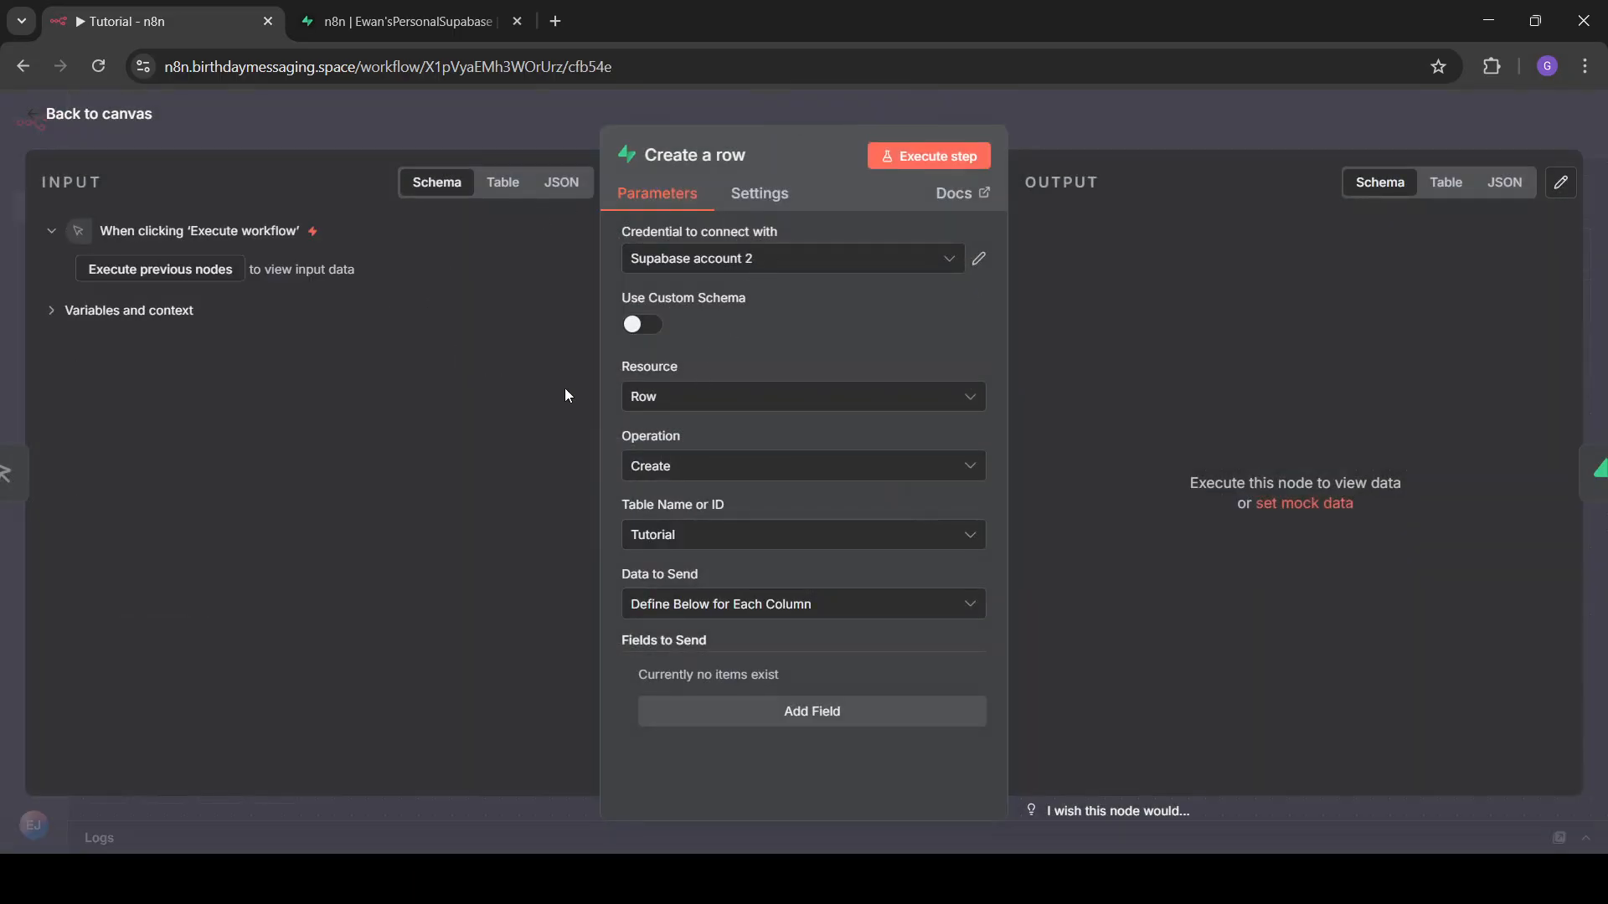
click(903, 98)
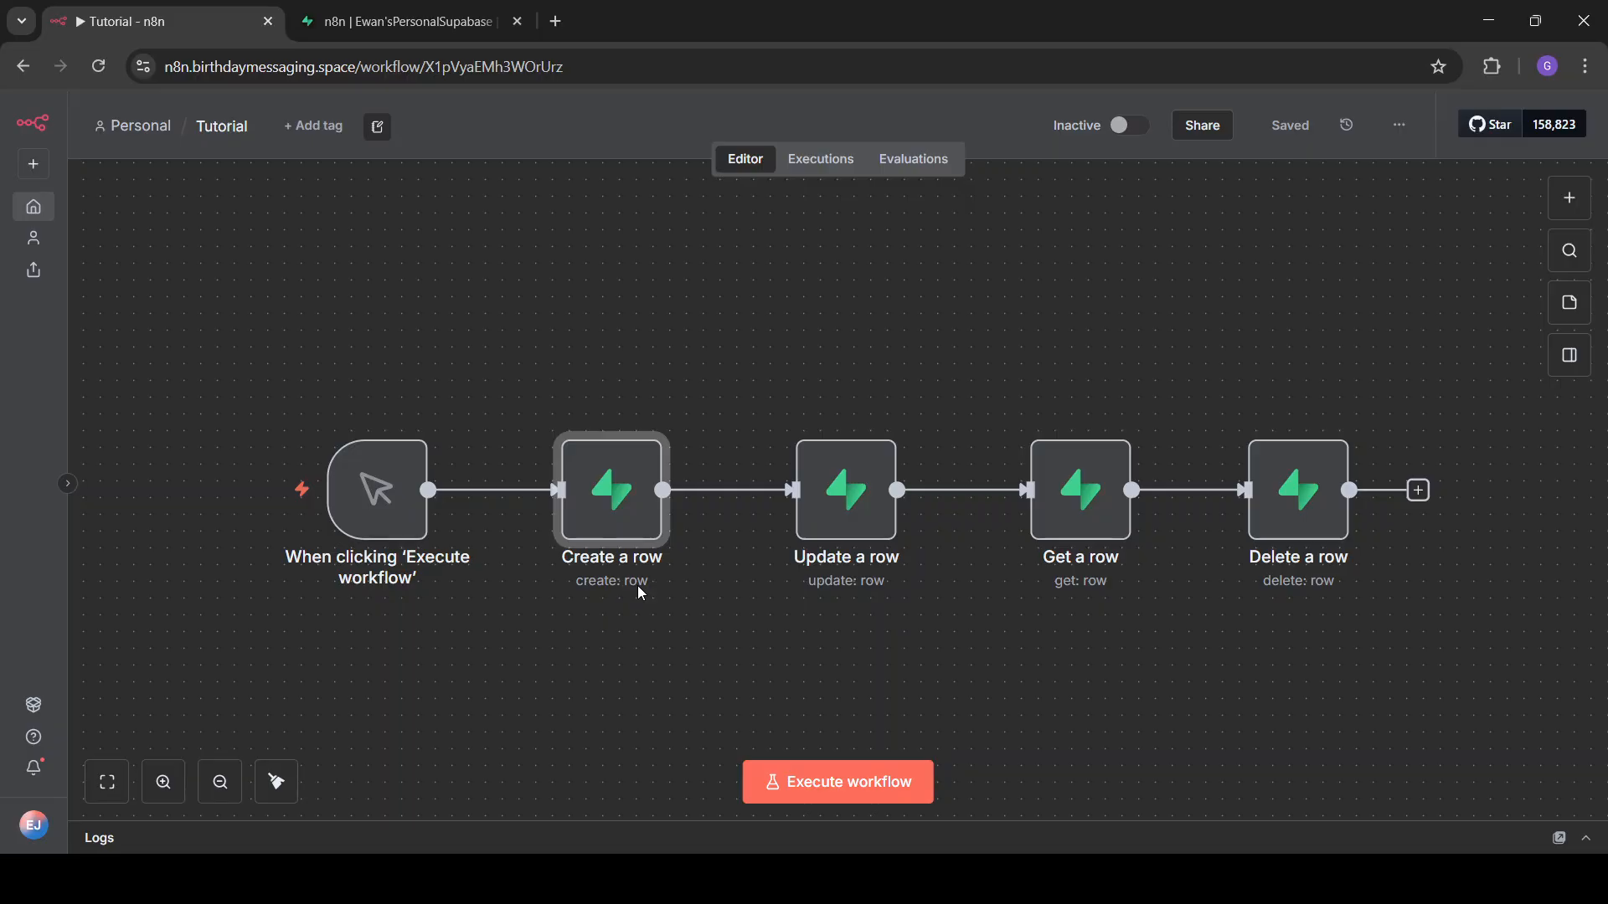
mouse_move(607, 511)
- Switch to Supabase and look over the n8n project's overview page
click(407, 17)
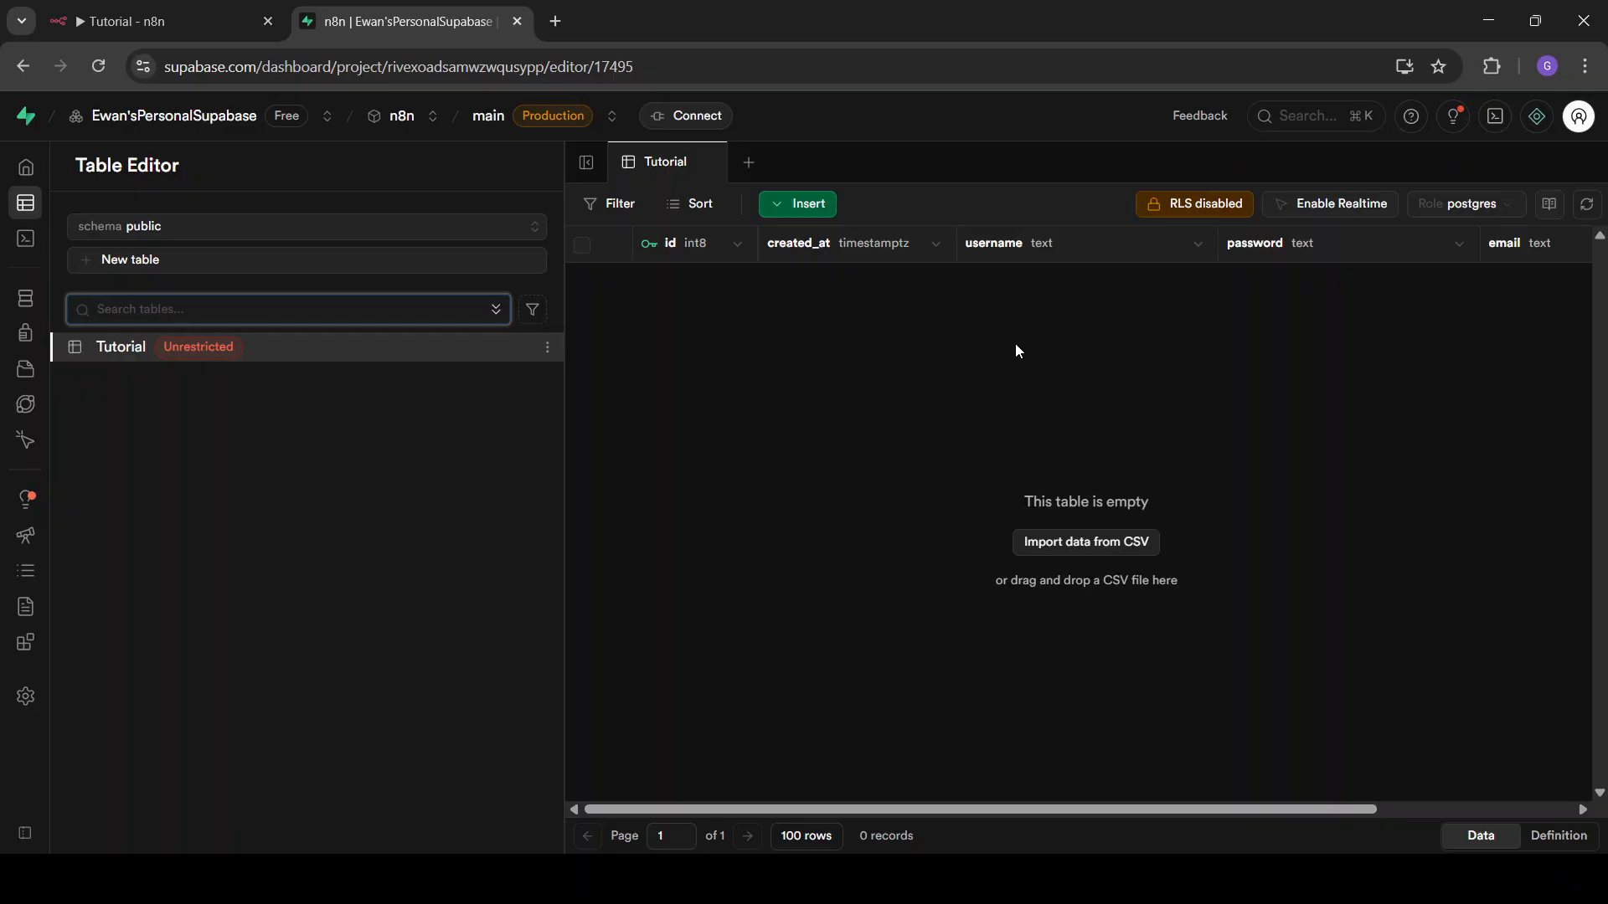
click(30, 168)
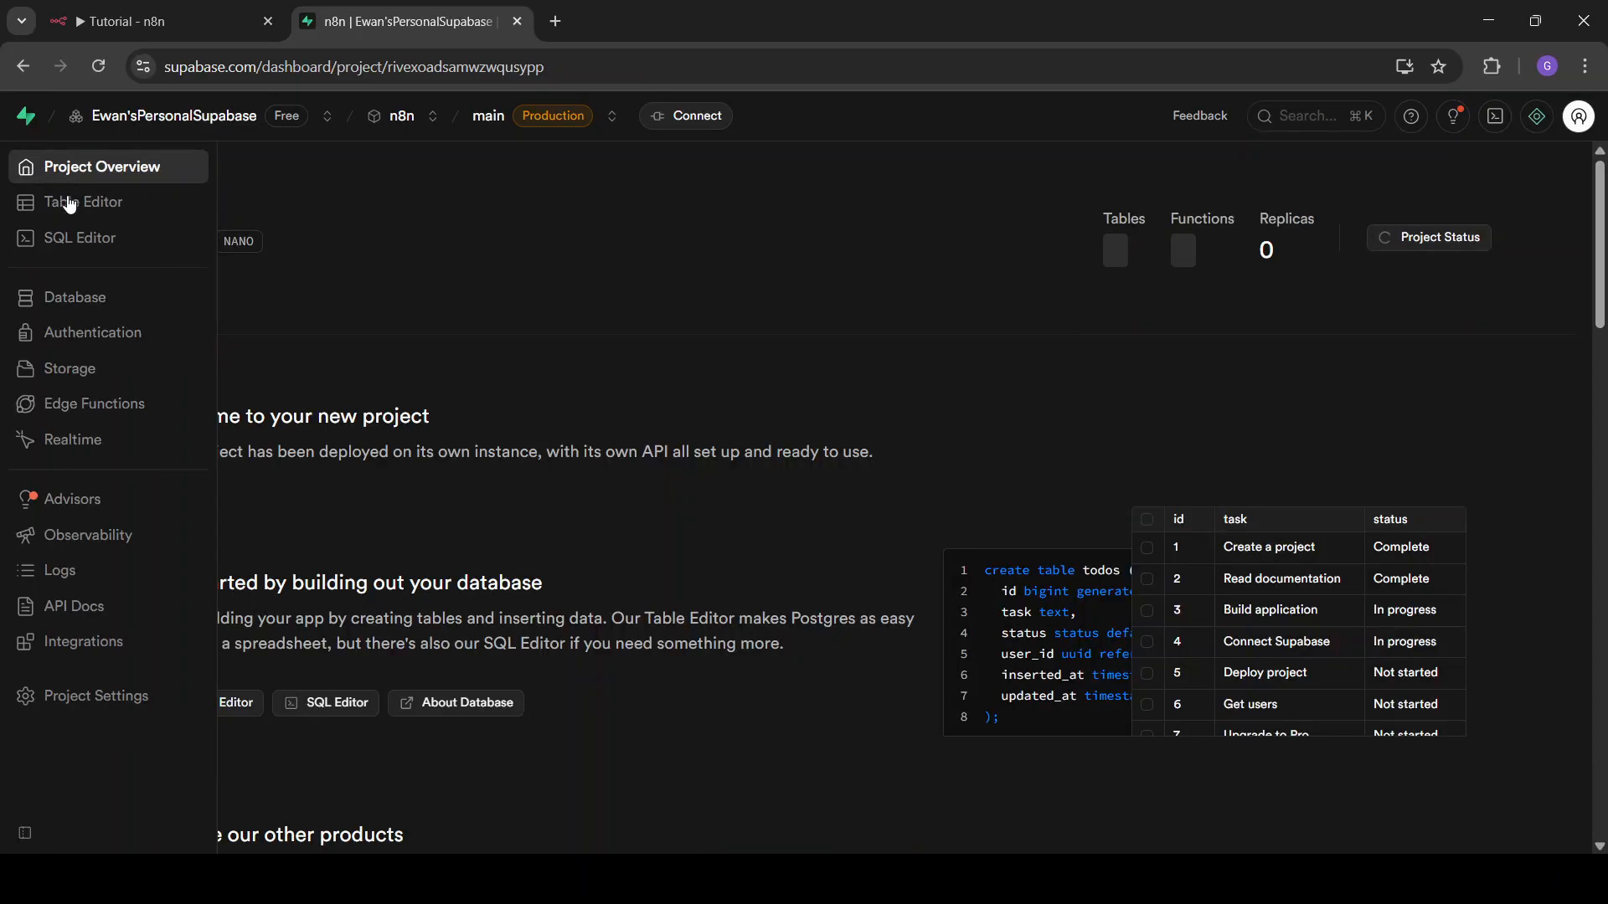
scroll(787, 477, down, 4)
scroll(787, 477, up, 4)
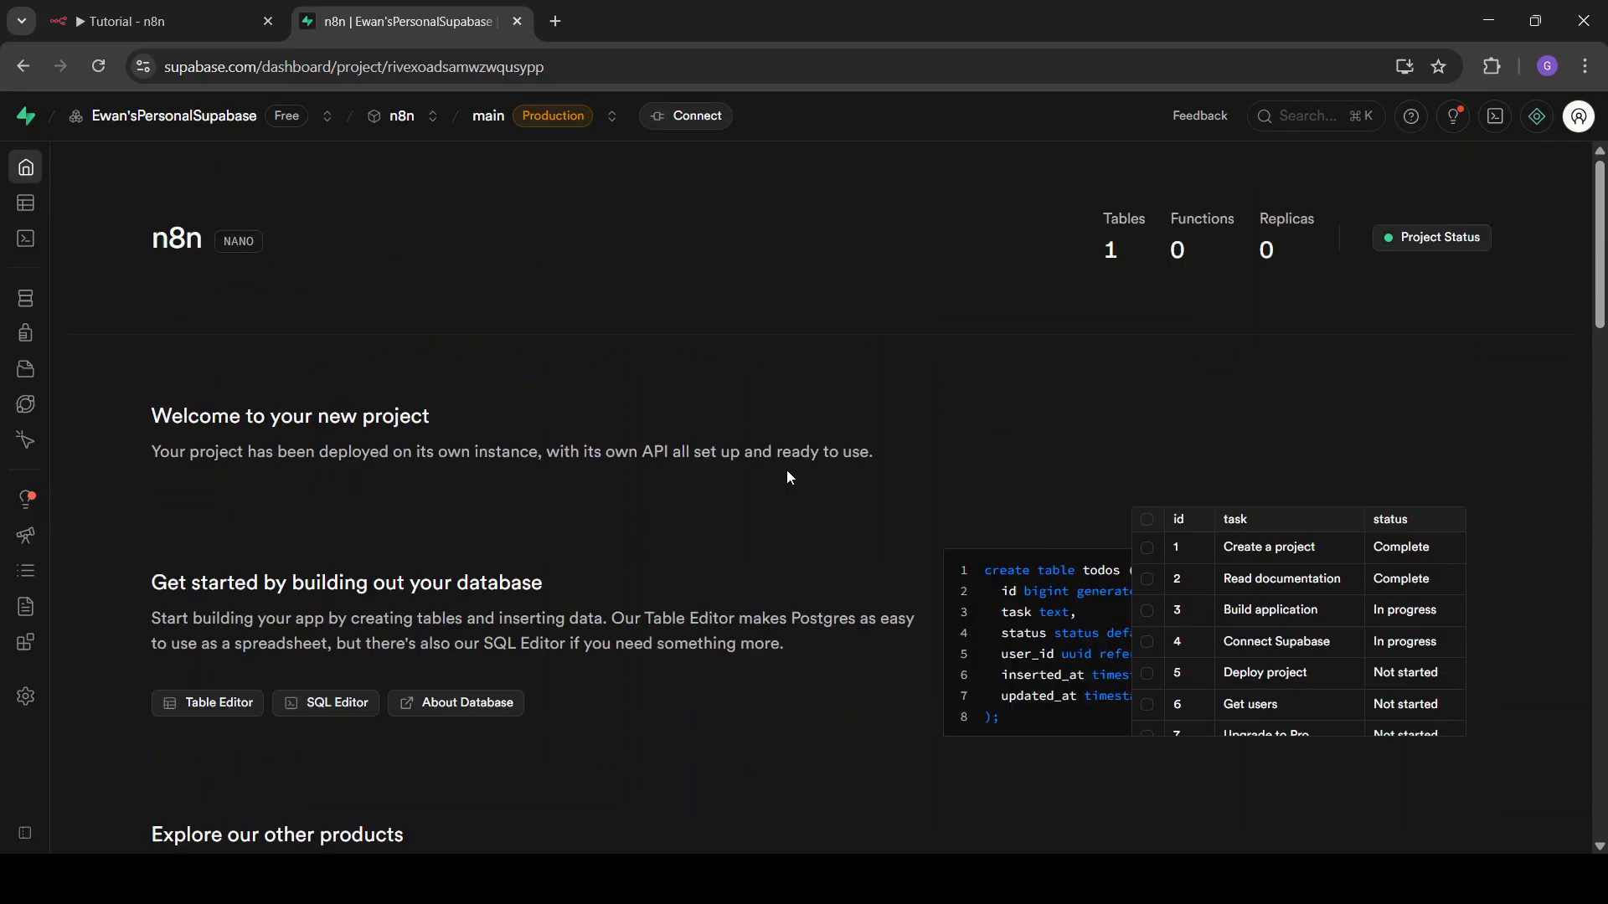
scroll(617, 725, down, 4)
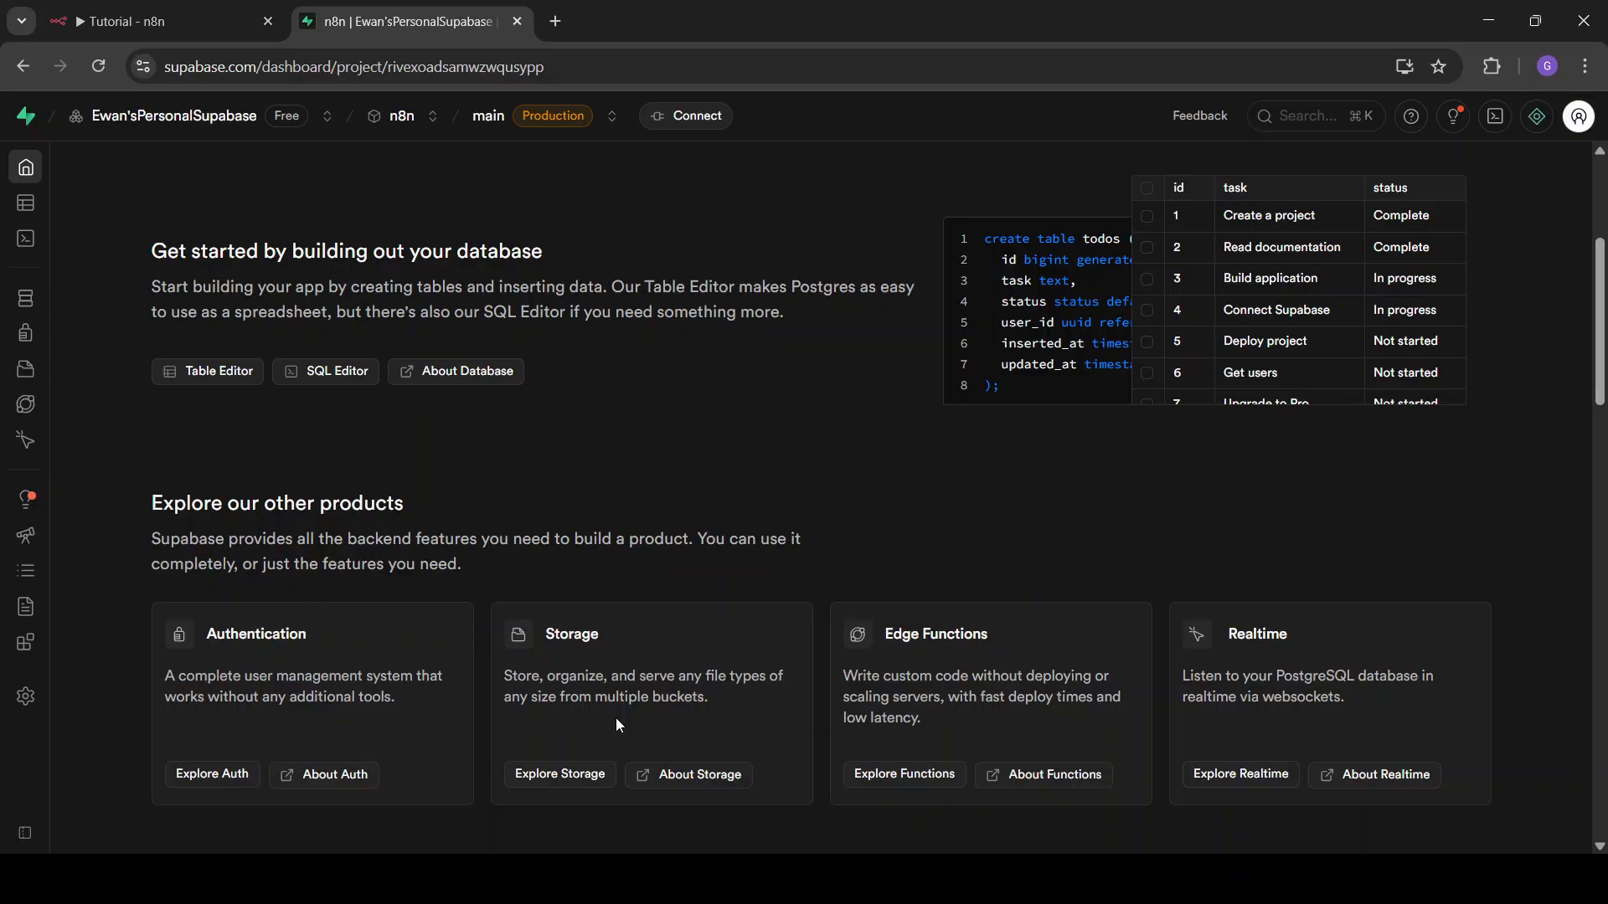
scroll(618, 725, up, 4)
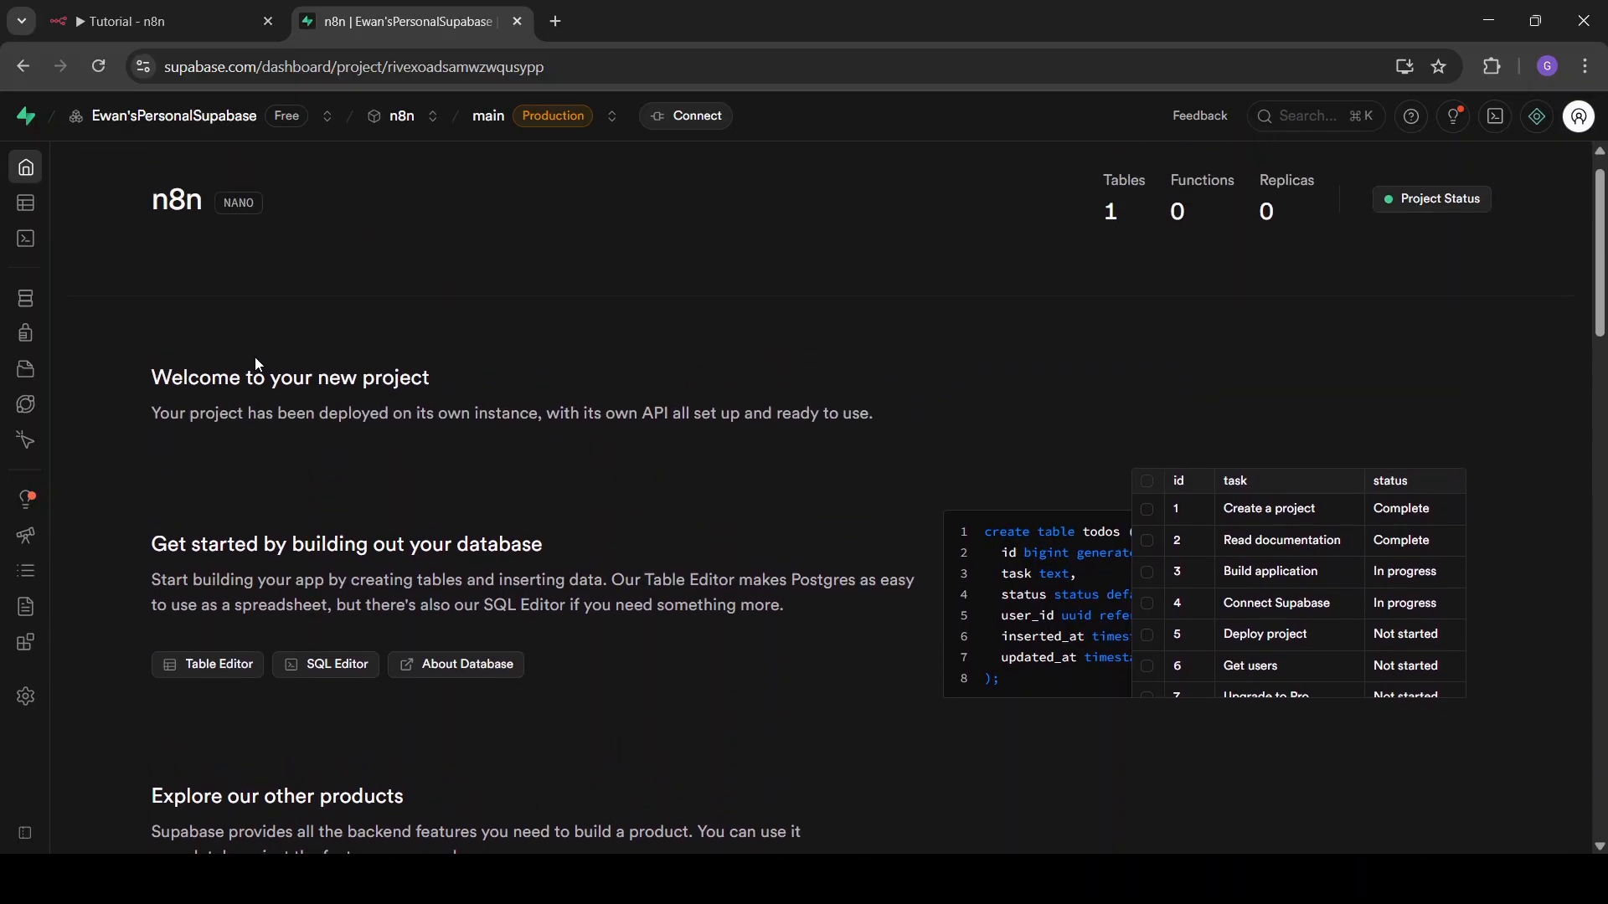
- Start a new table in the public schema of the n8n project and name it Tutorial1
mouse_move(33, 209)
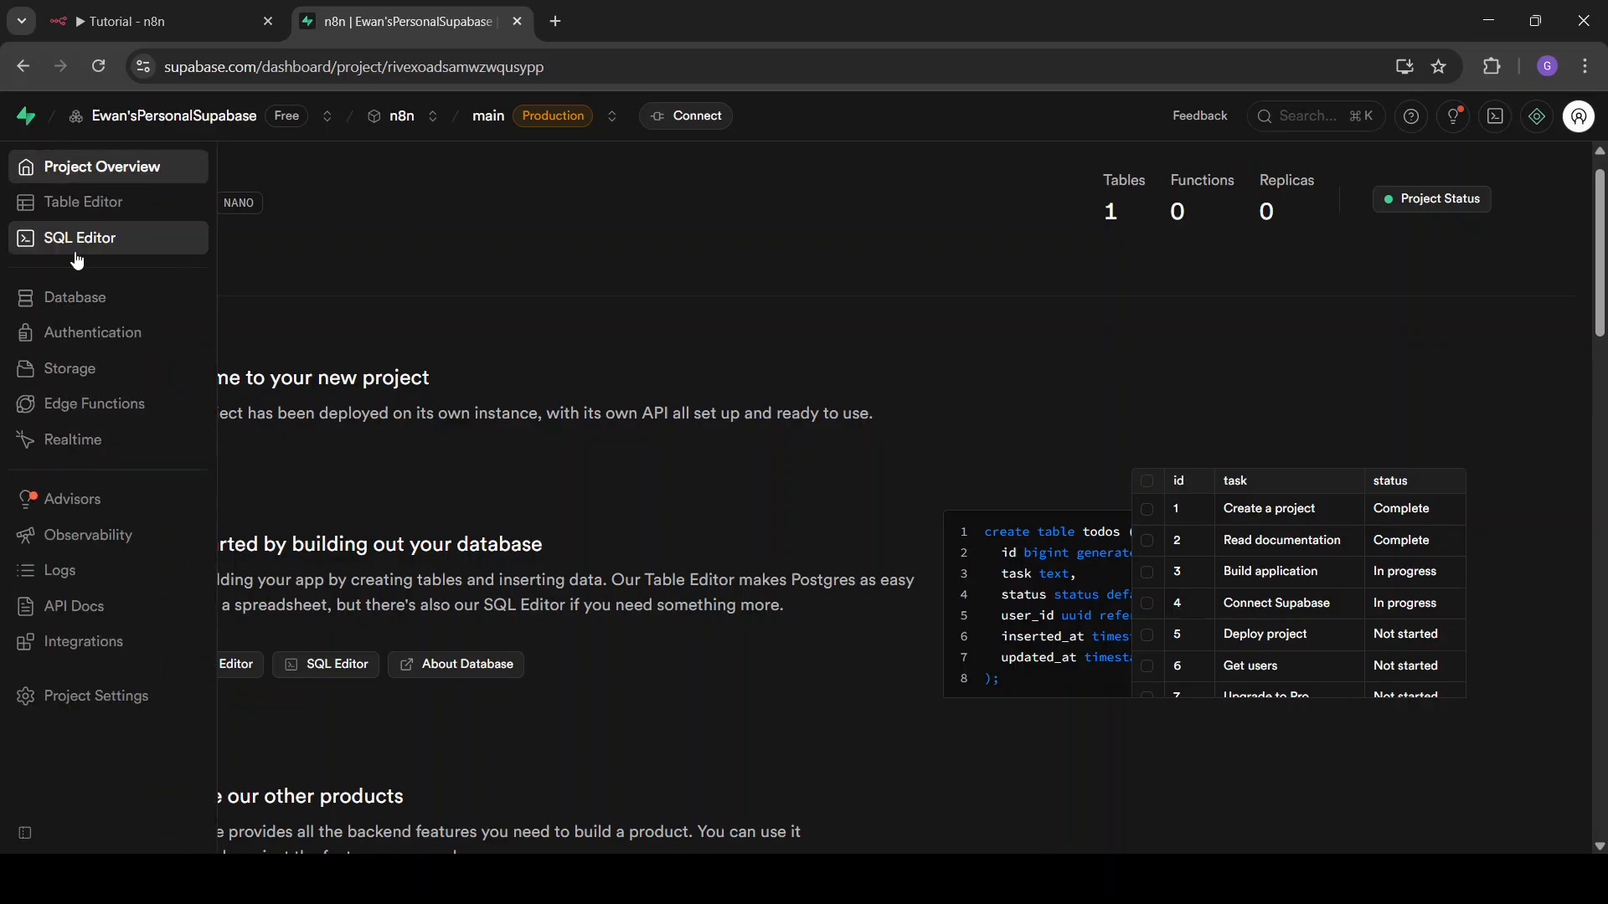
click(74, 205)
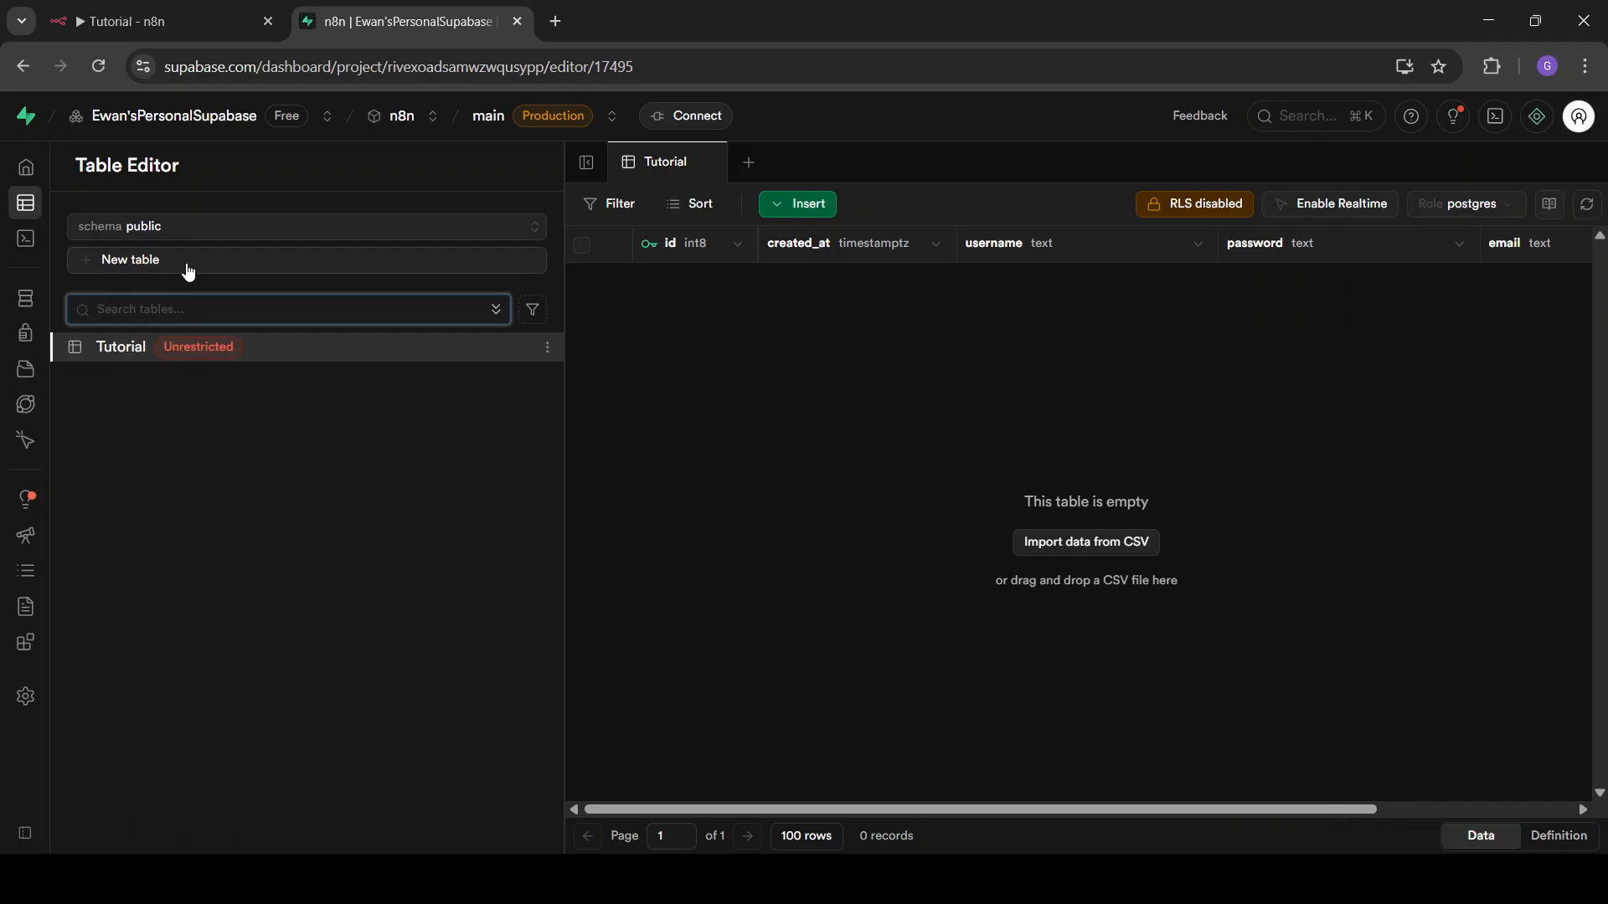
click(223, 268)
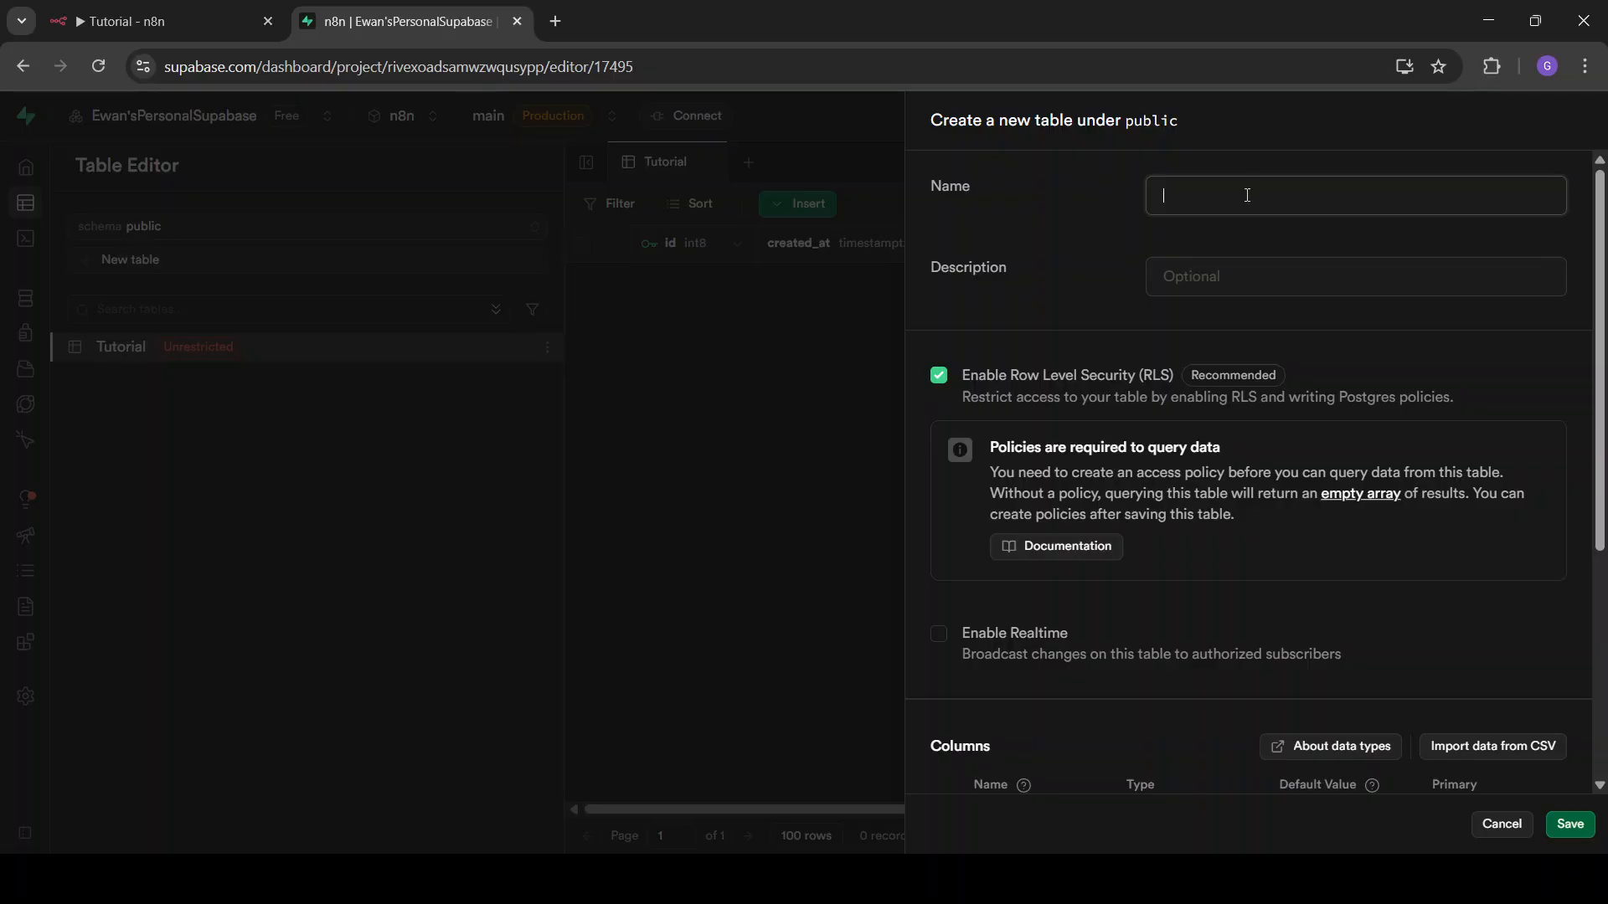
text(Tutorial1)
- Turn off Row Level Security for the new Tutorial1 table
scroll(1189, 390, down, 1)
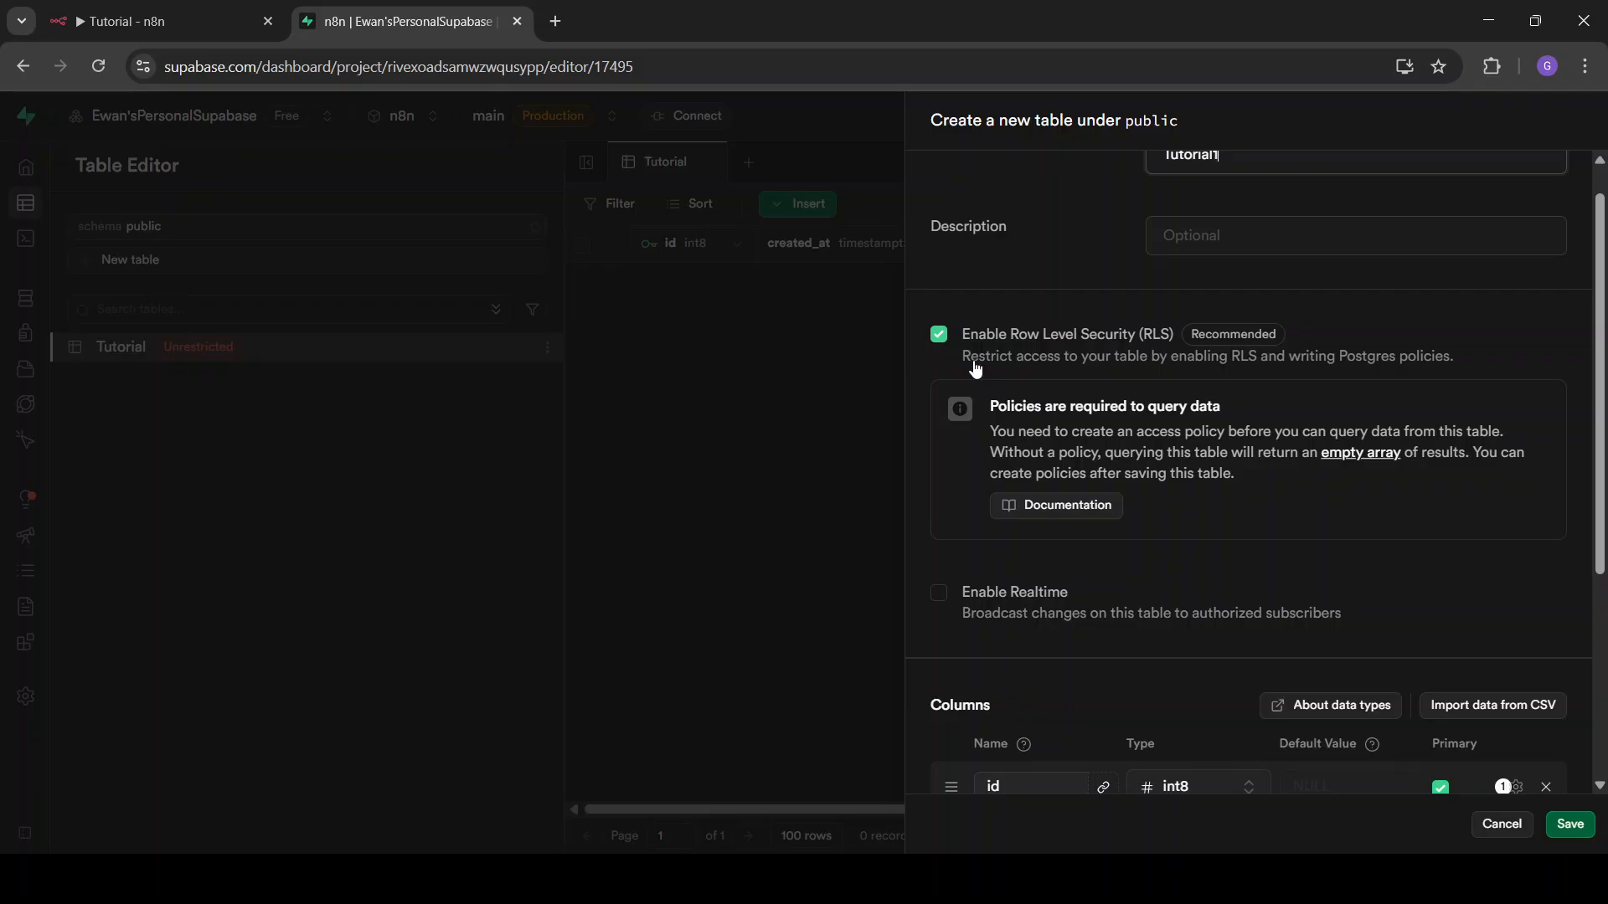
drag(958, 338, 1282, 335)
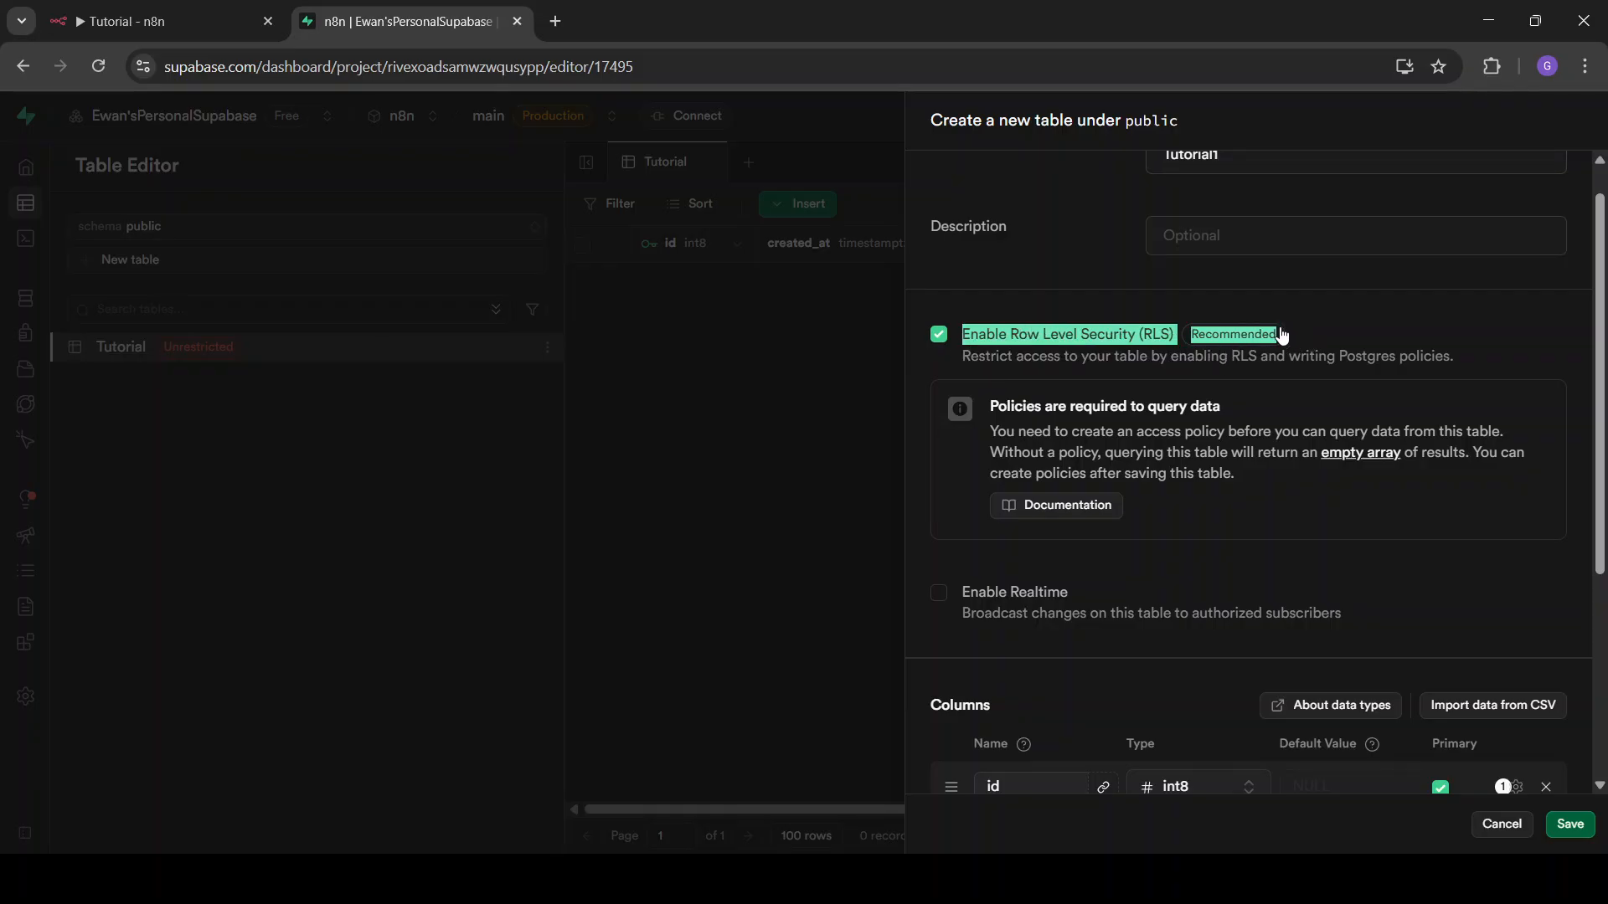
click(1098, 305)
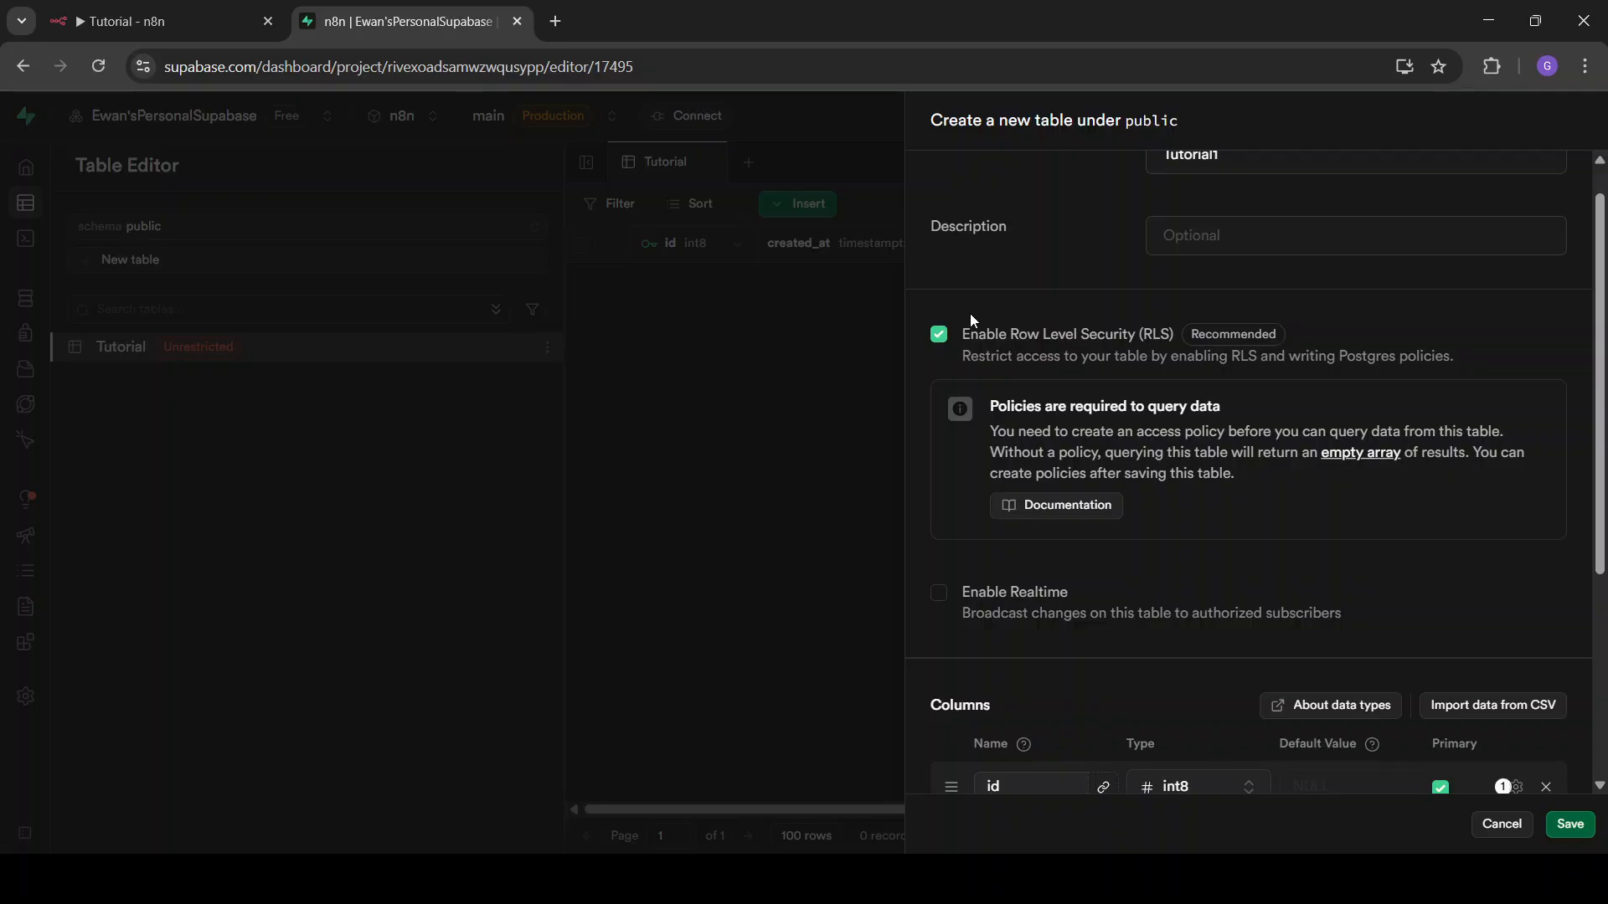
drag(970, 316, 1326, 339)
click(1299, 301)
click(942, 337)
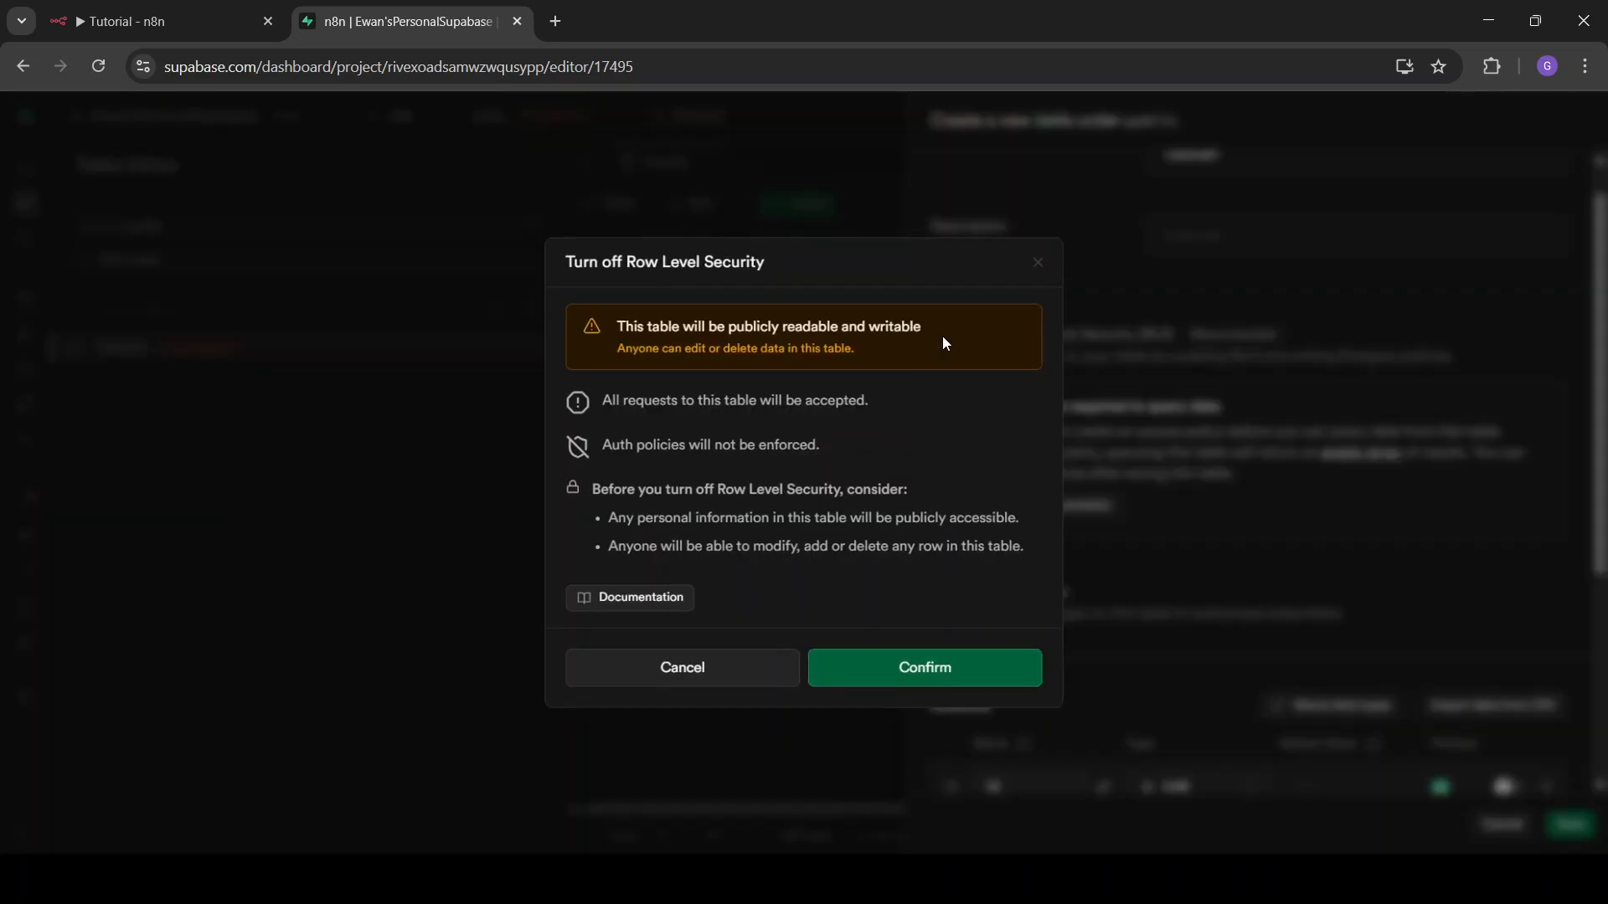
click(917, 675)
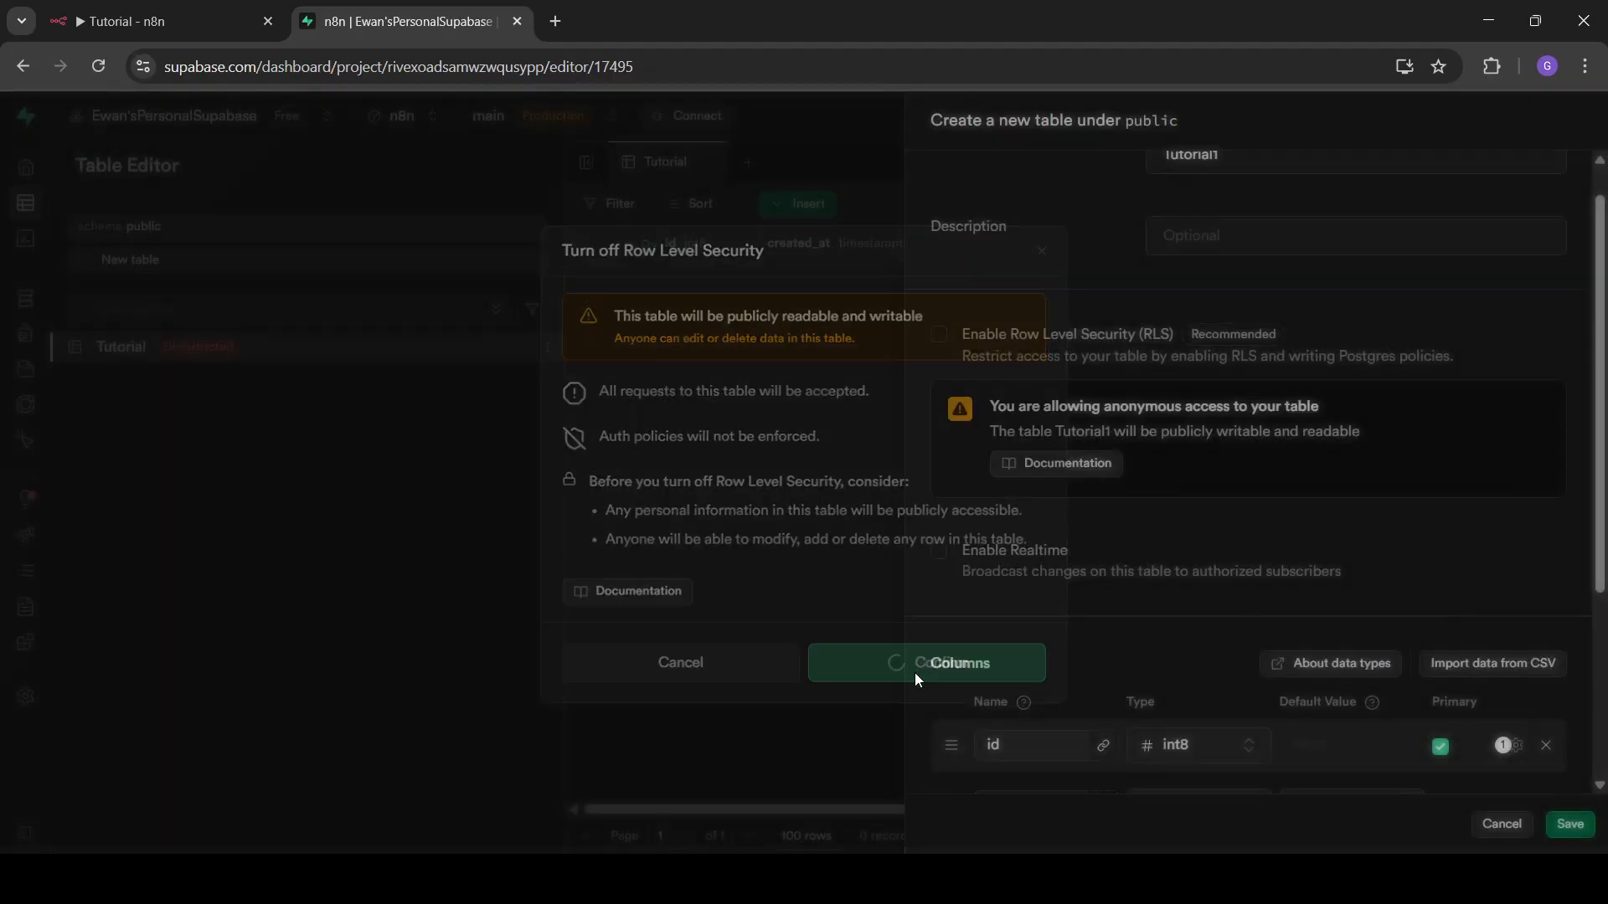
- Check the Tutorial1 table settings and save the table with the default id and created_at columns
scroll(1059, 415, down, 3)
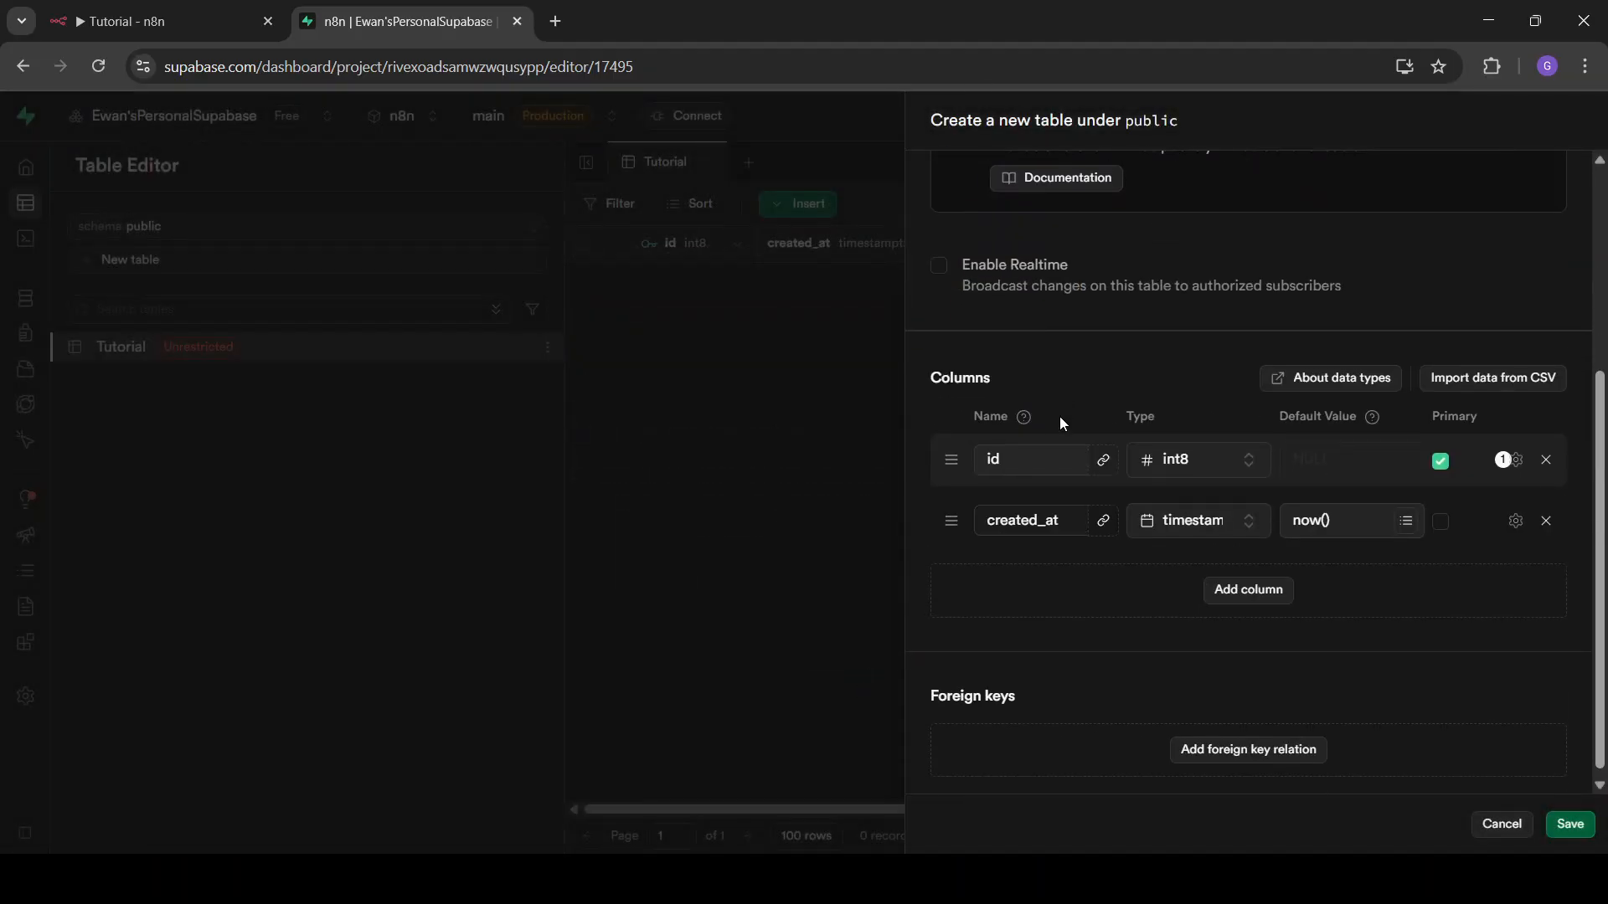
scroll(1059, 415, up, 4)
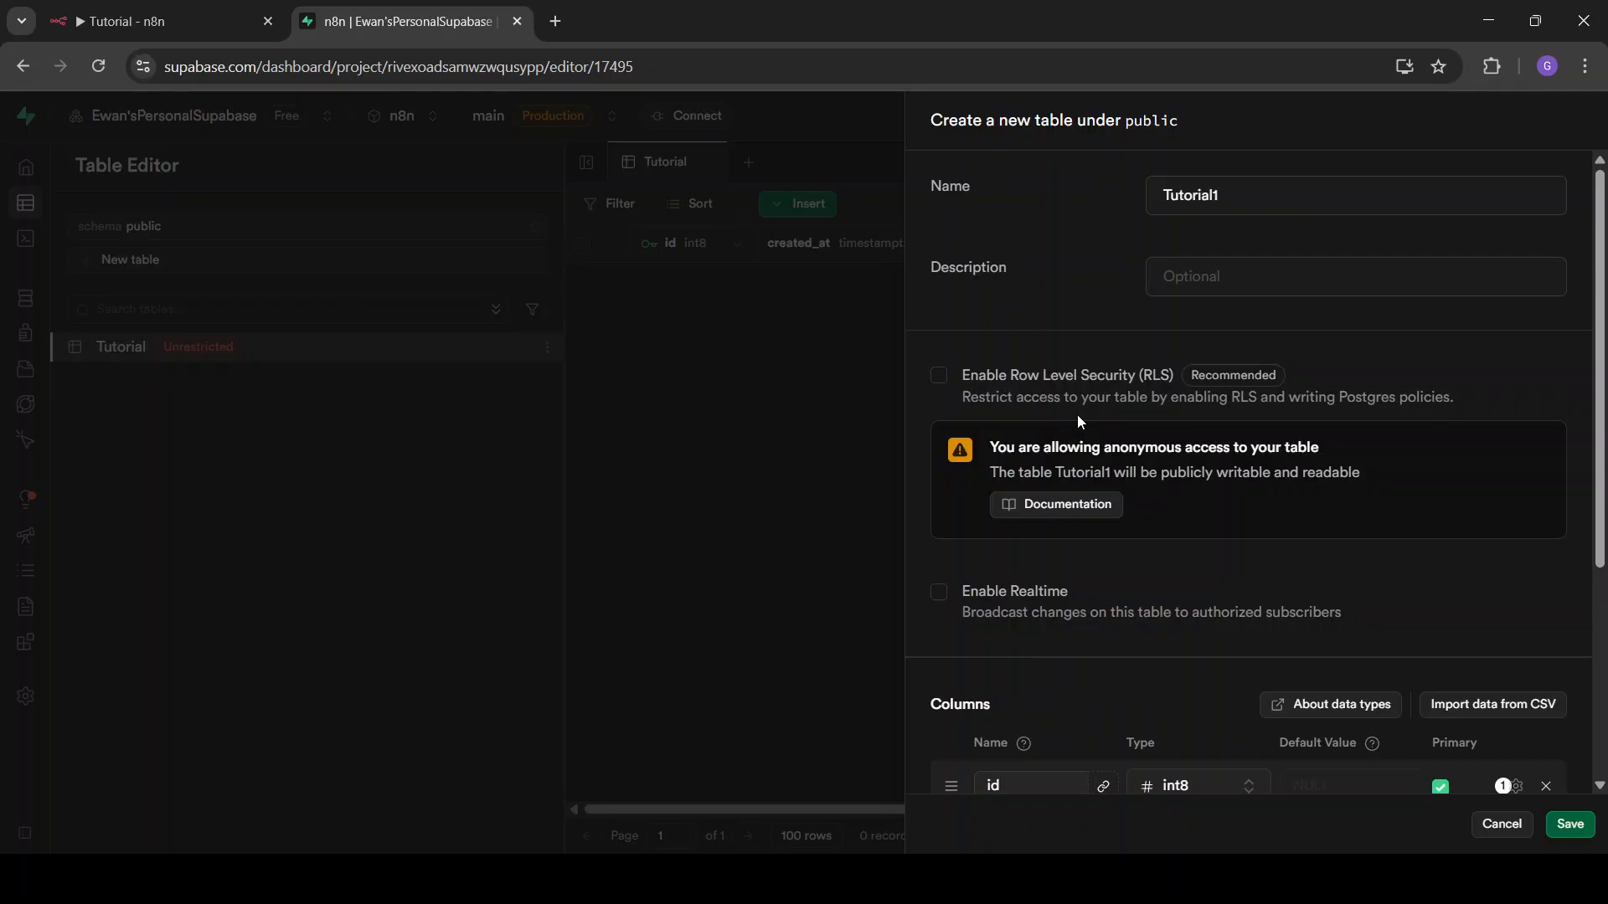
scroll(1077, 414, down, 1)
scroll(1078, 414, down, 4)
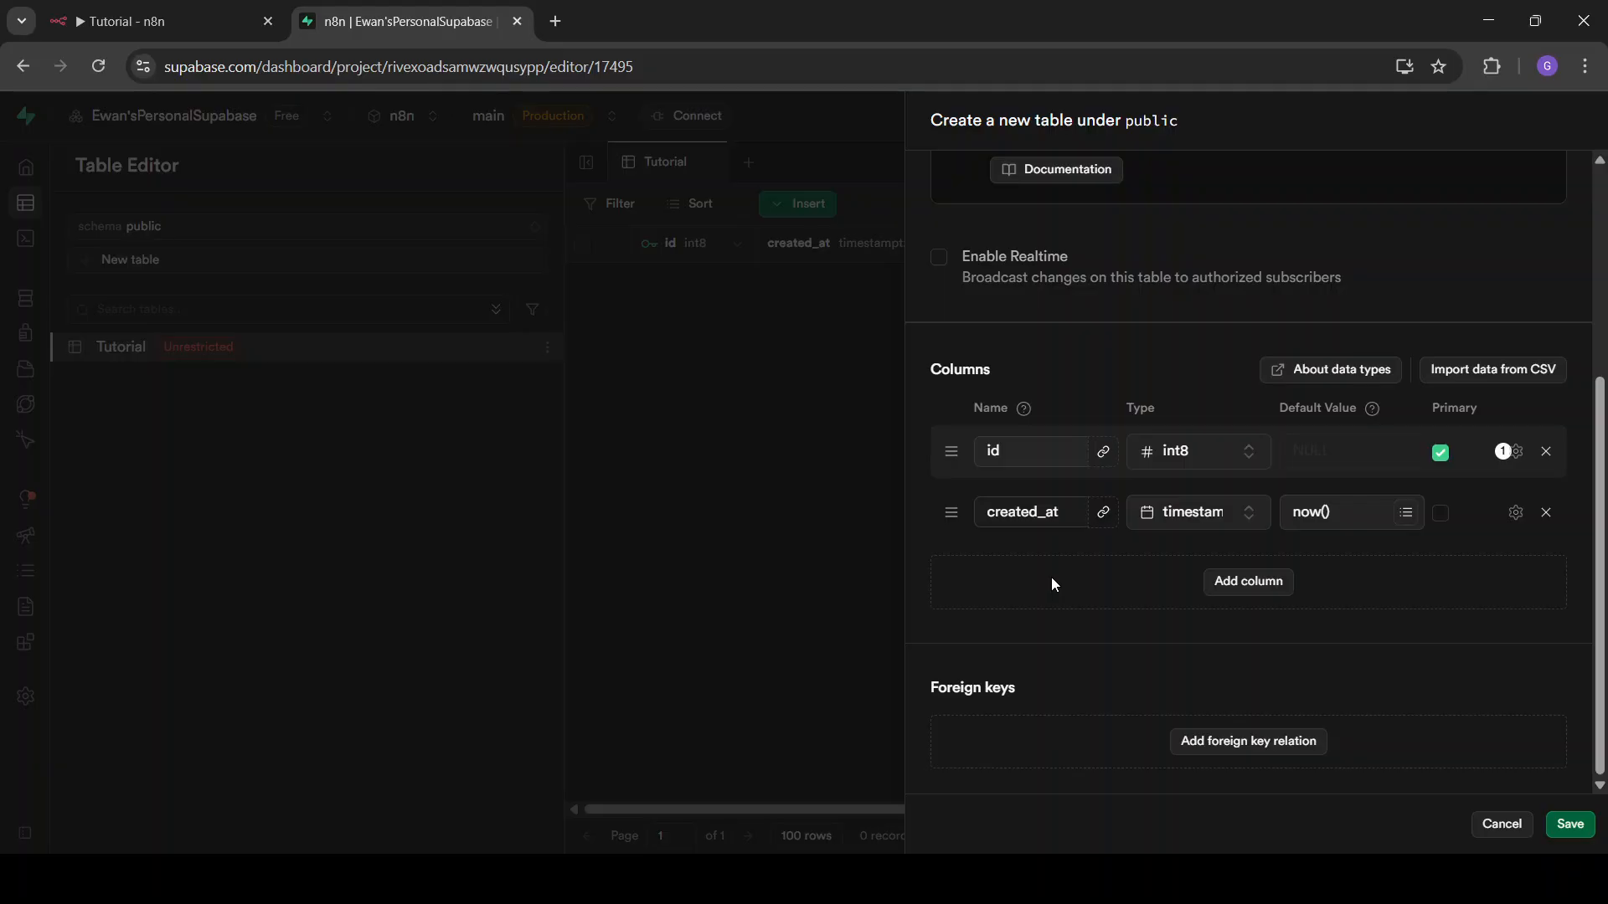
scroll(1052, 582, up, 4)
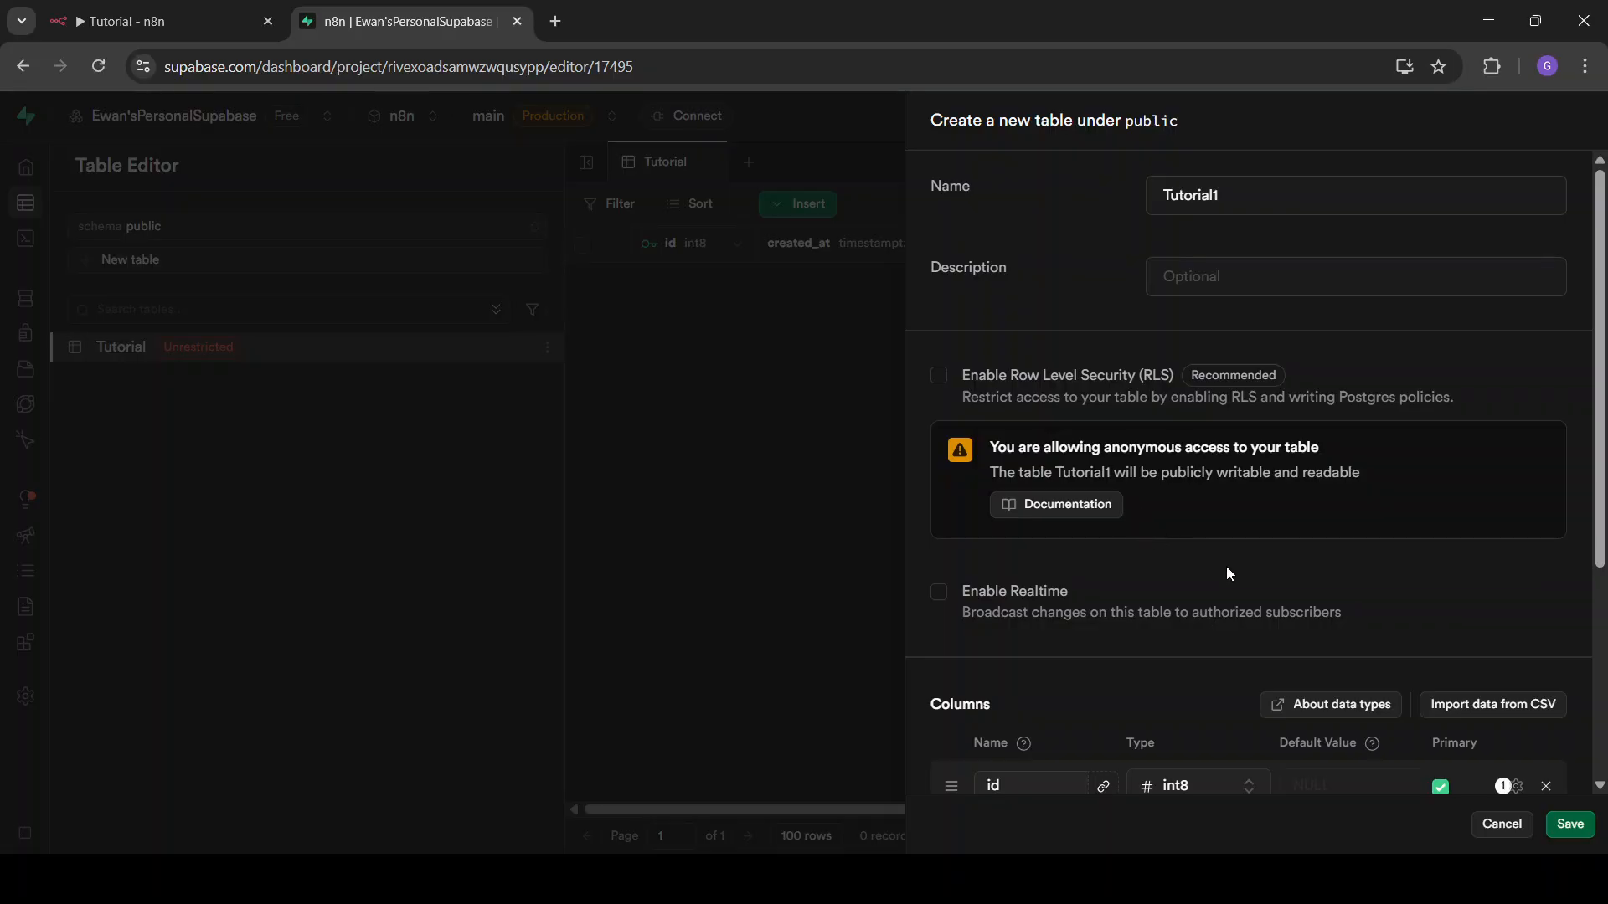
click(1570, 825)
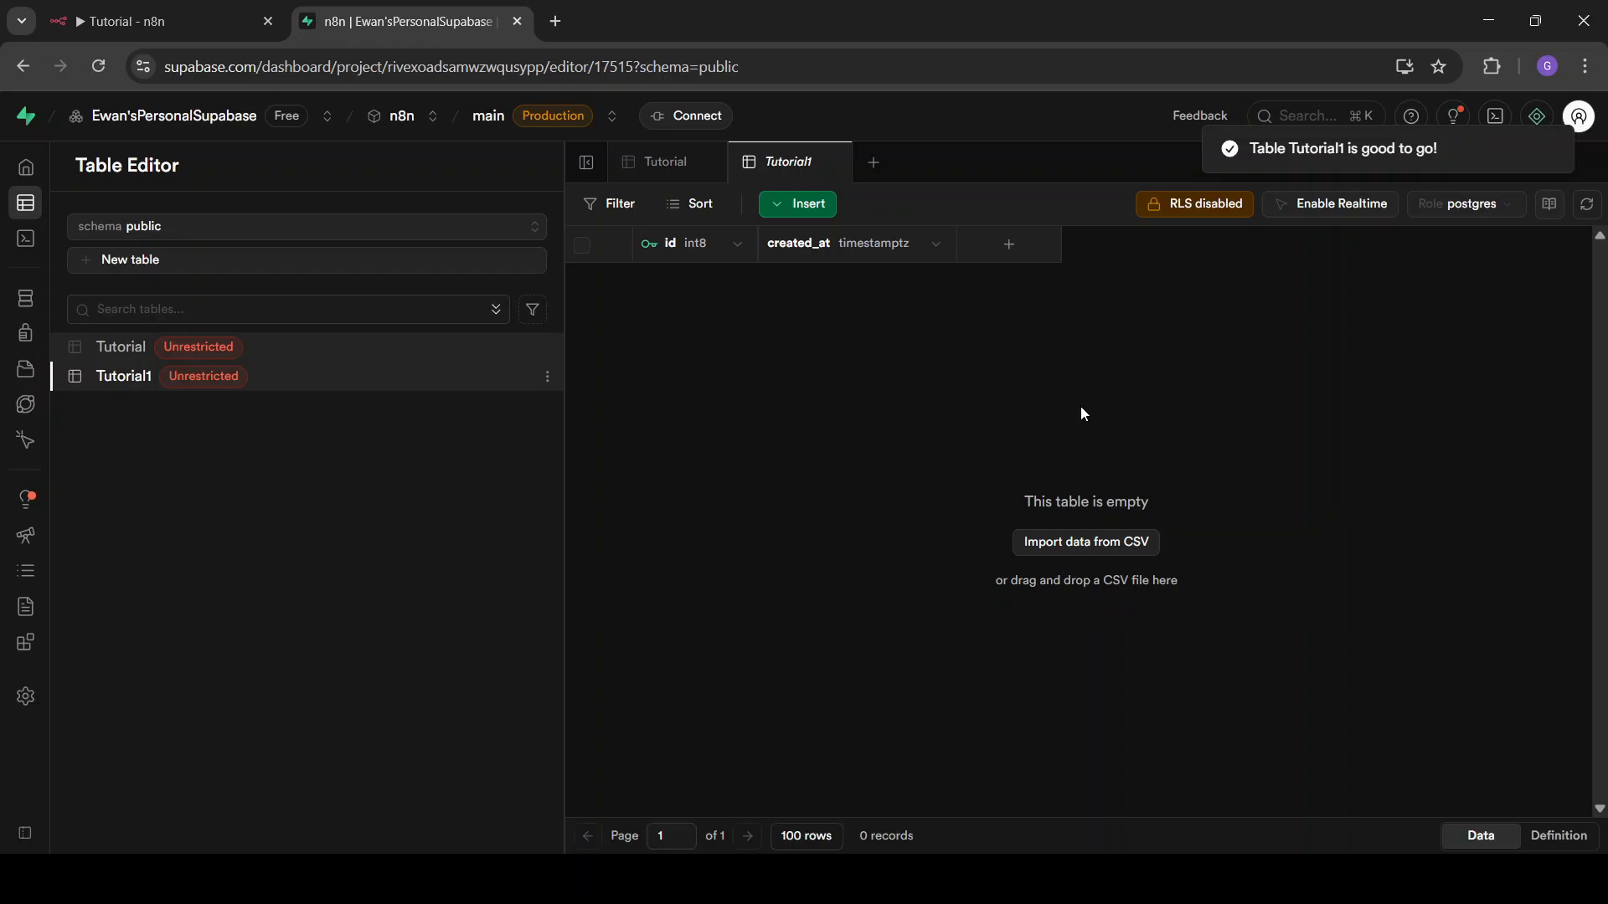
- Start a new column in the Tutorial1 table and name it username, leaving the description empty
click(1004, 248)
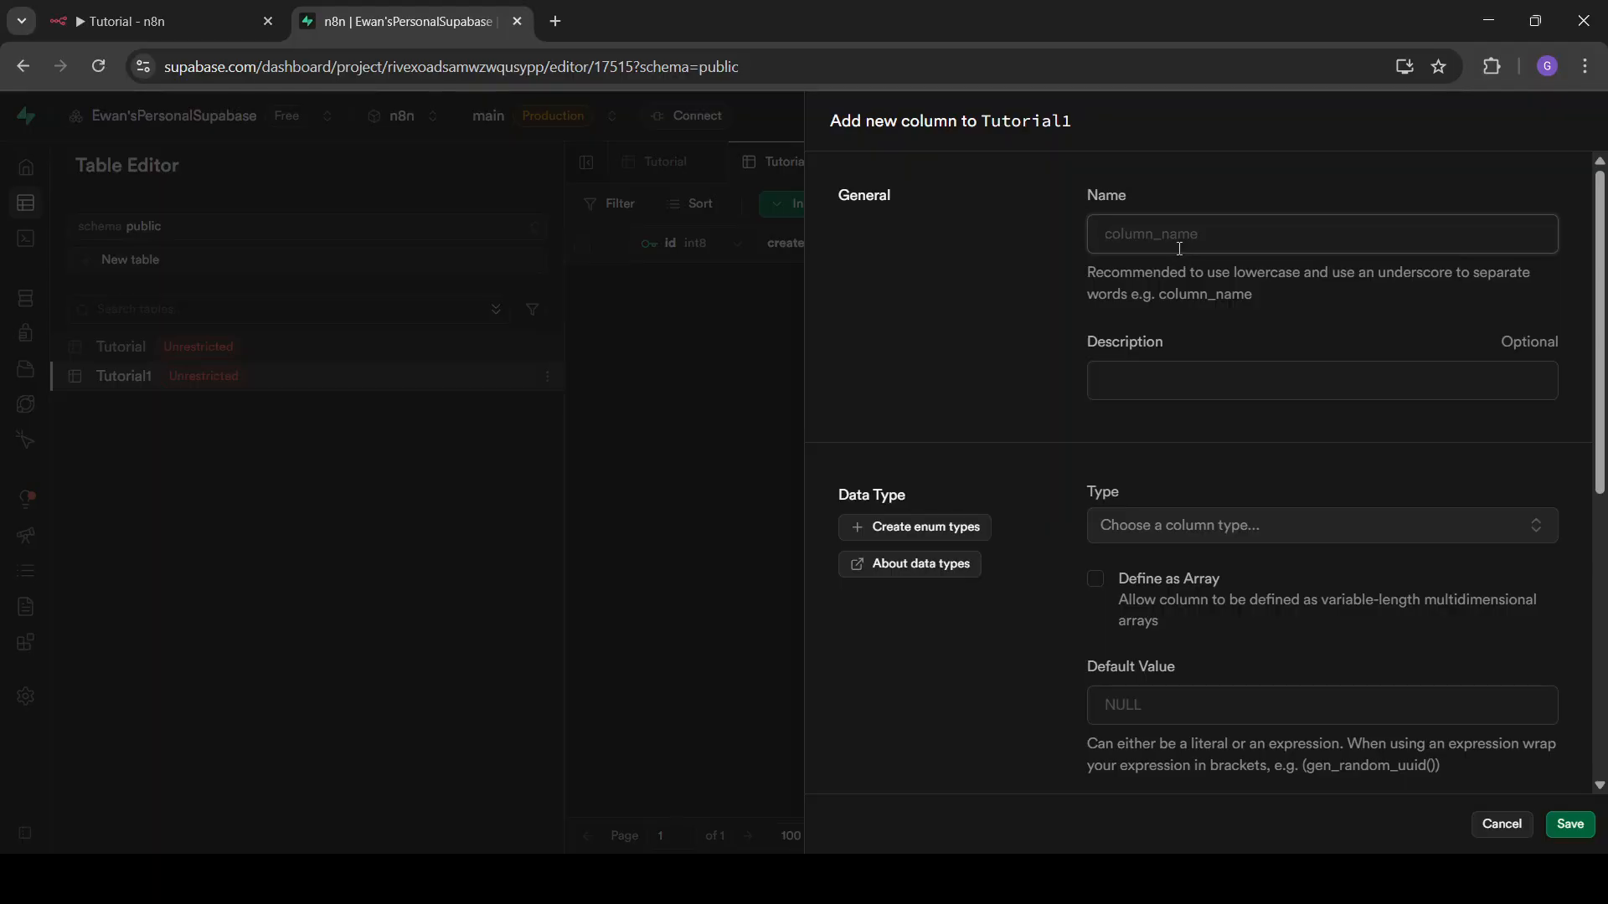
text(userman)
text(ame)
scroll(1065, 308, down, 1)
click(1243, 285)
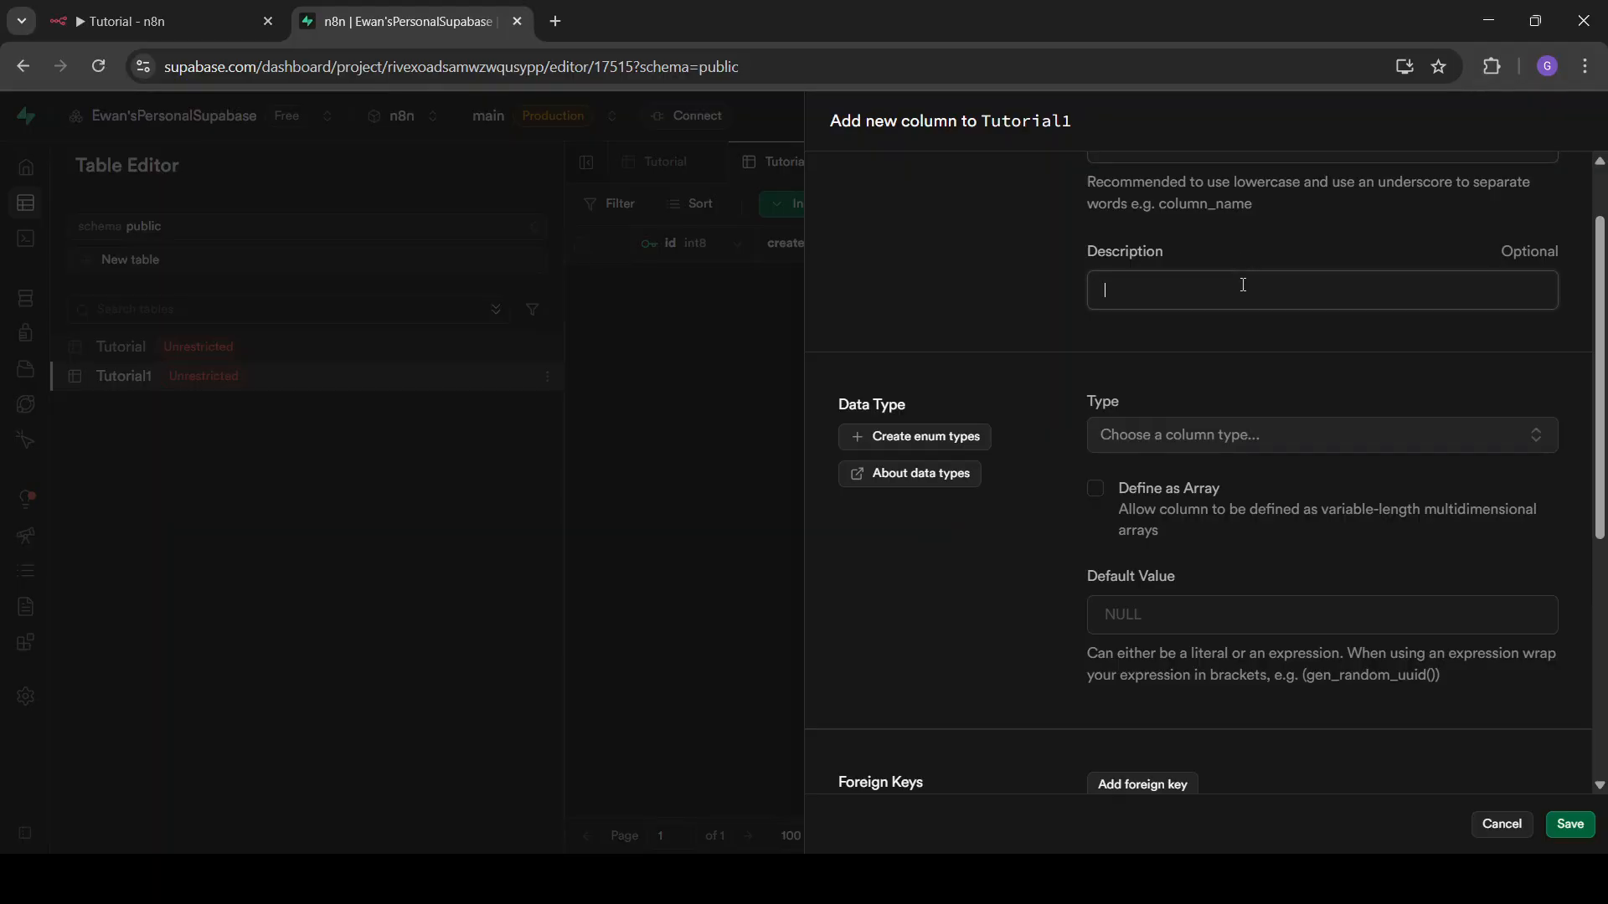
- Set the username column's data type to text
scroll(957, 269, down, 2)
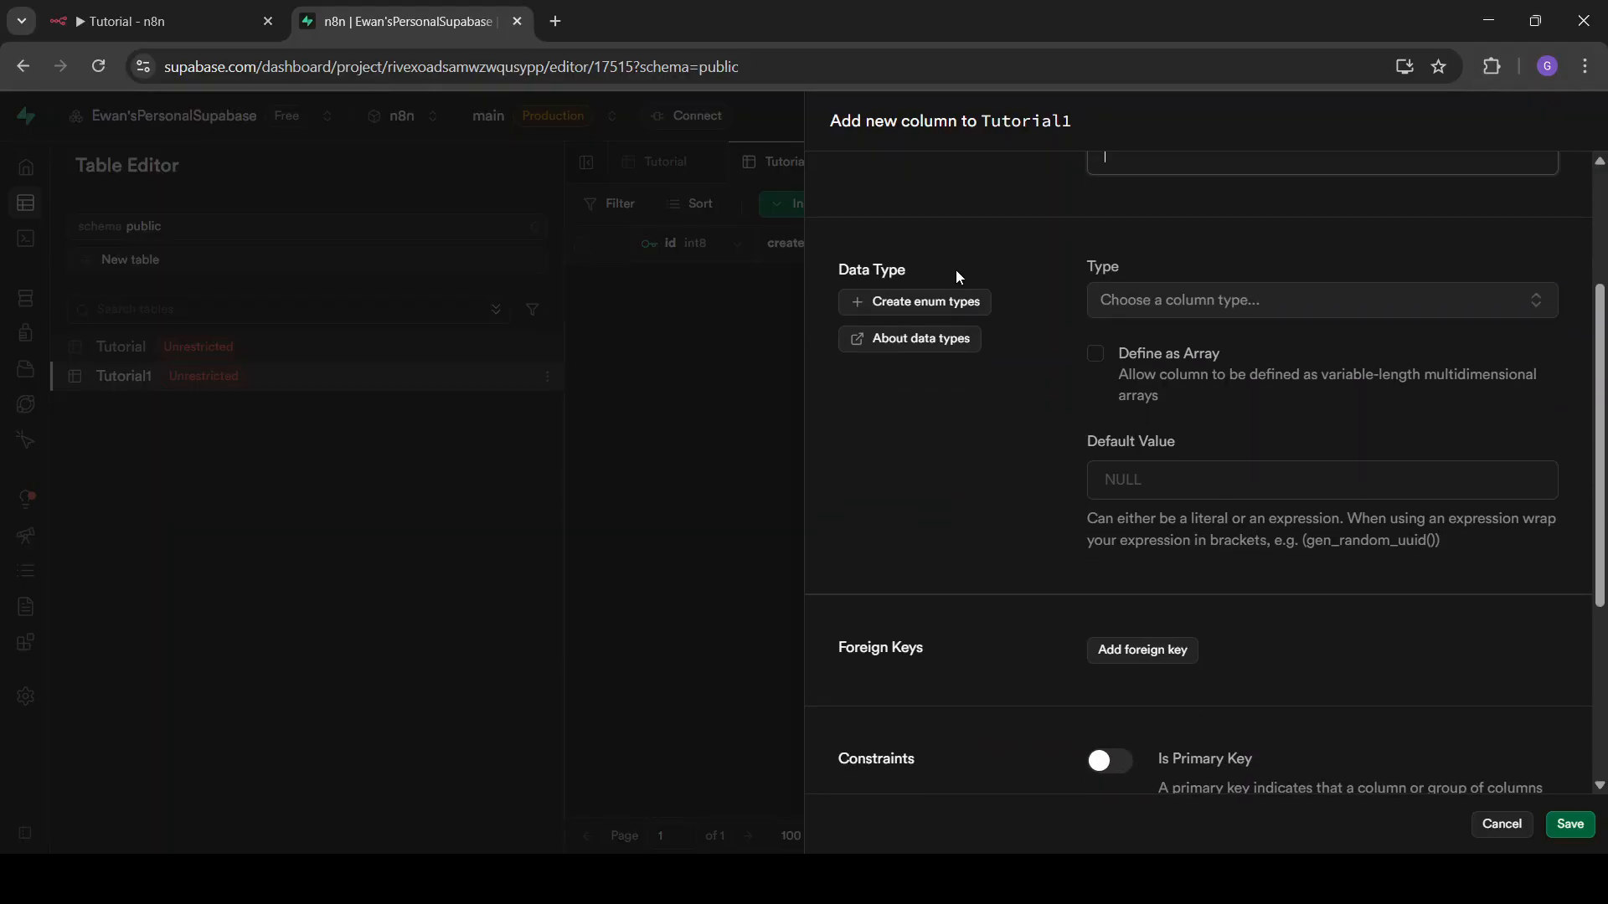
scroll(956, 270, up, 2)
scroll(1065, 459, up, 1)
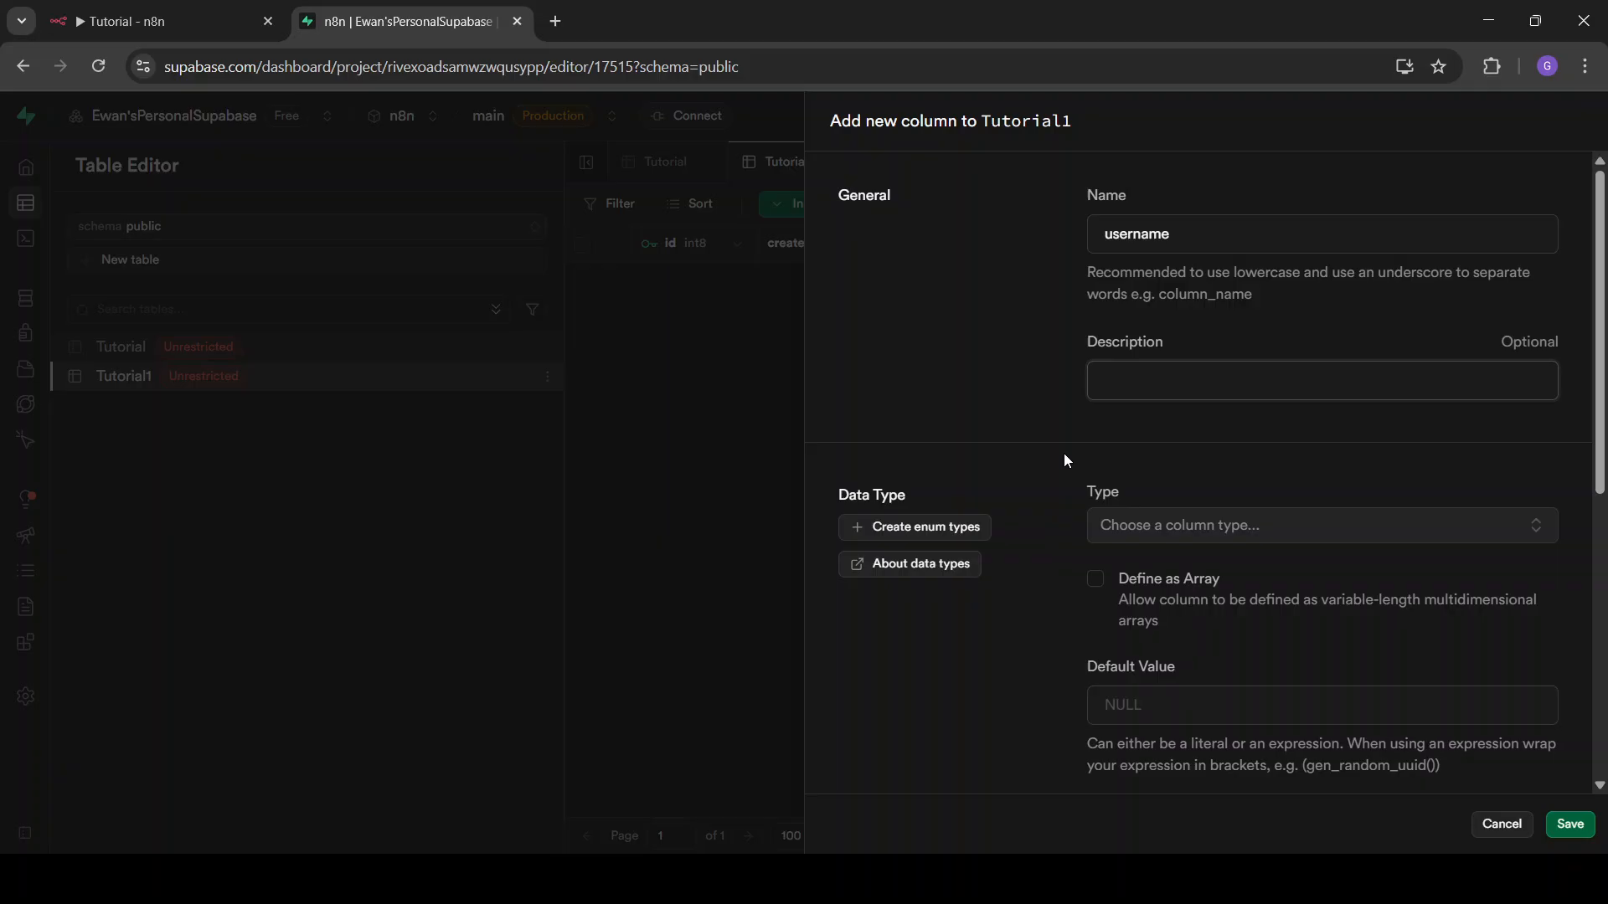
click(1295, 539)
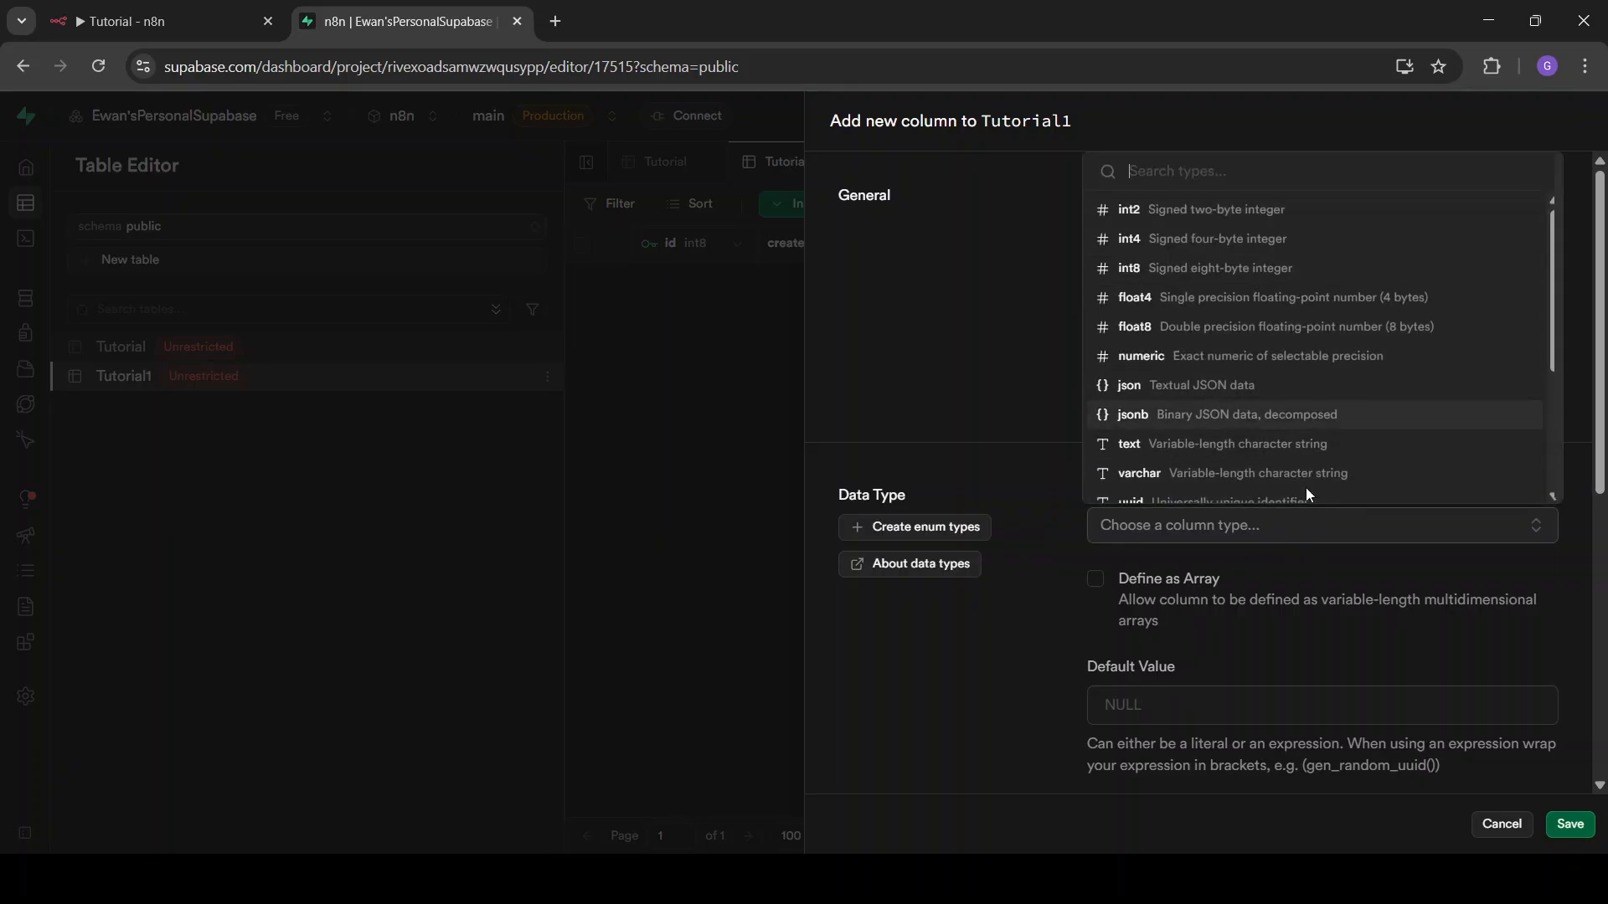
click(1255, 445)
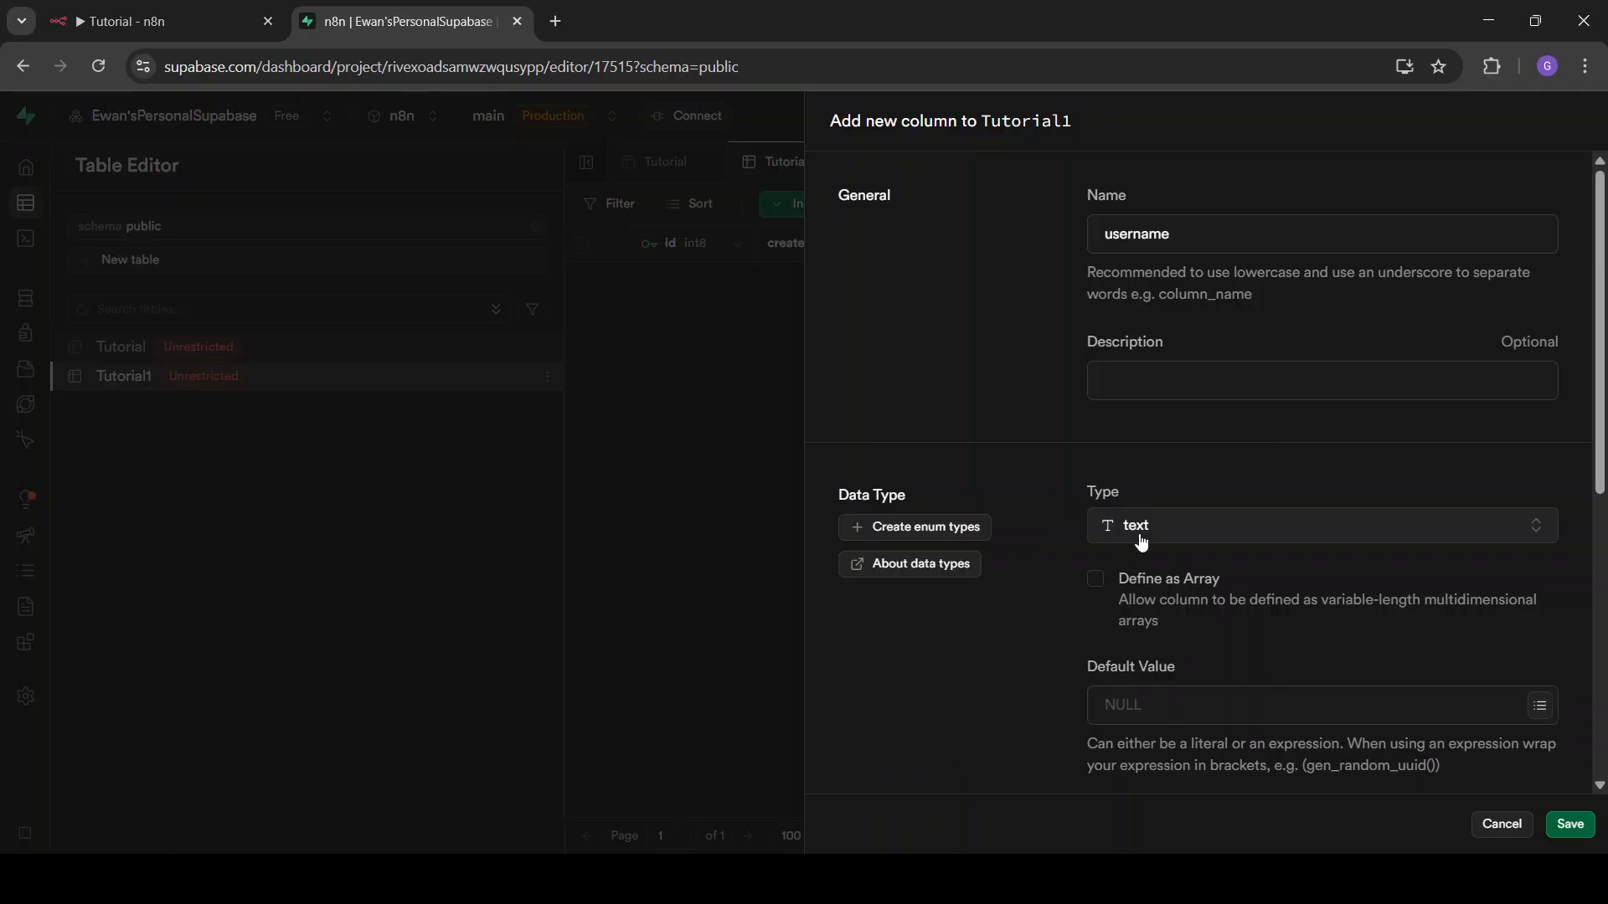
- Examine the data types available for the username column, keeping text selected
click(1189, 524)
scroll(1265, 333, down, 1)
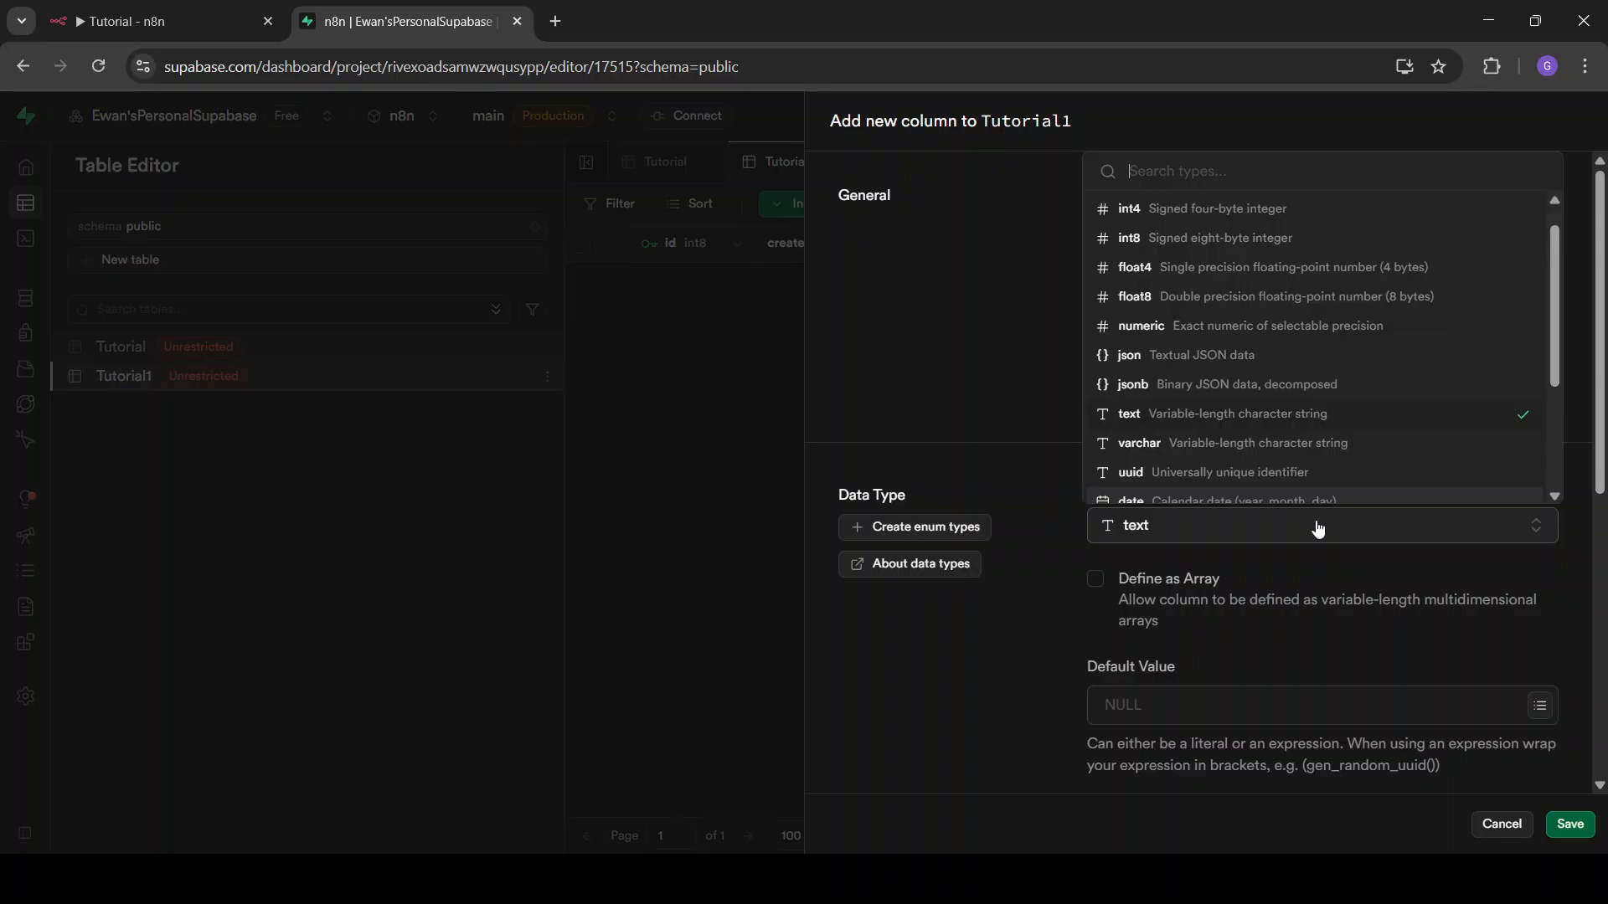
scroll(1313, 360, up, 1)
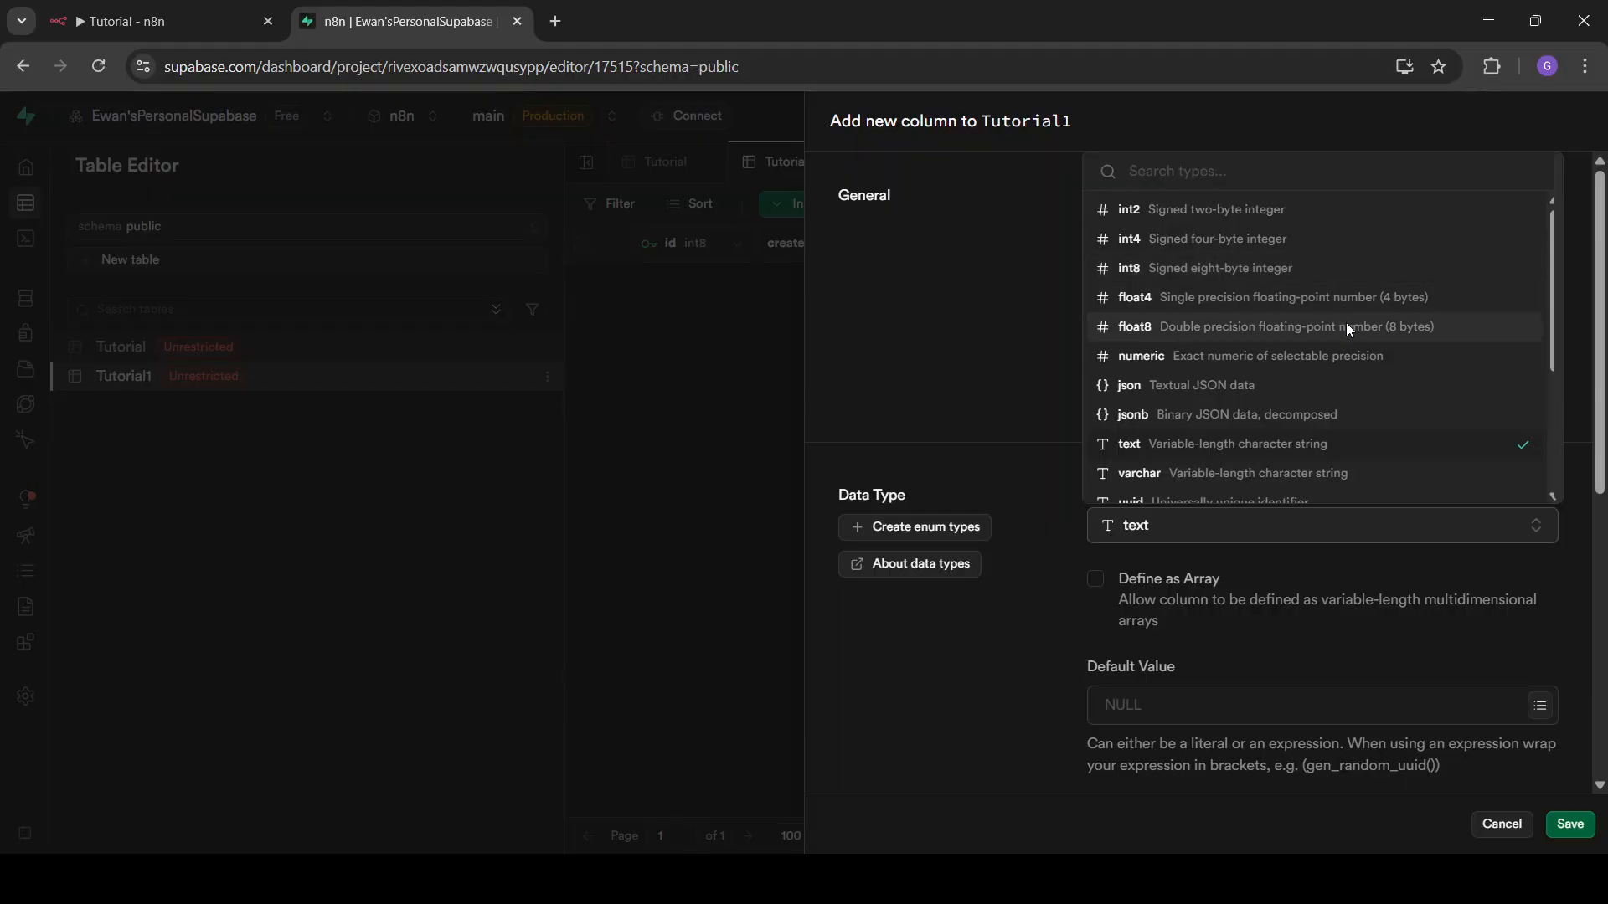
scroll(1347, 327, down, 1)
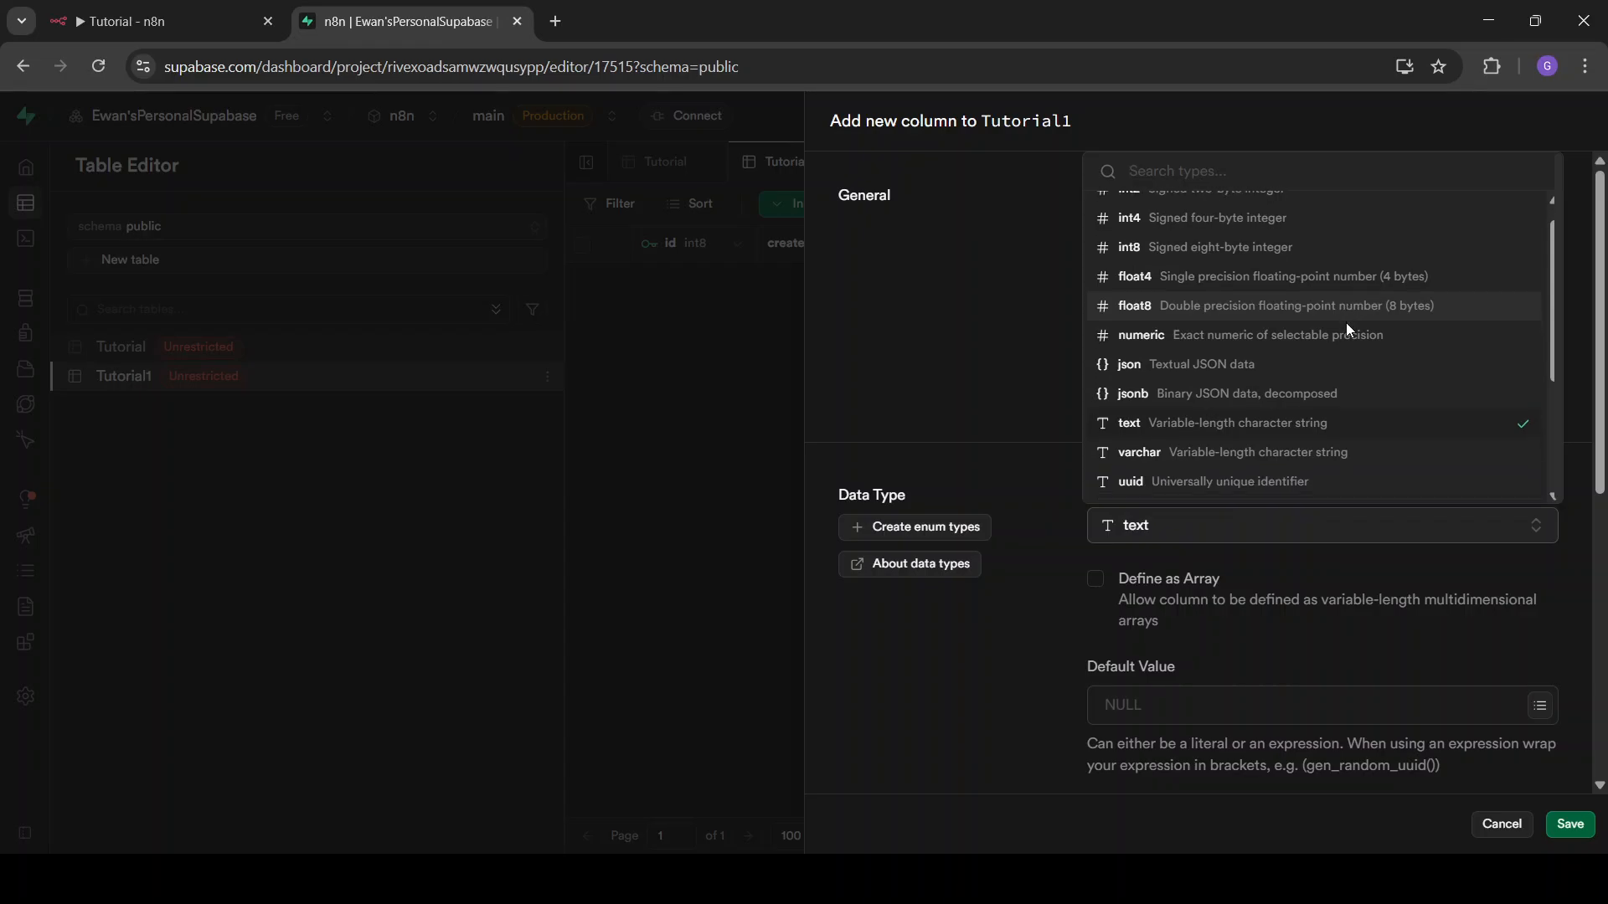
scroll(1345, 323, down, 2)
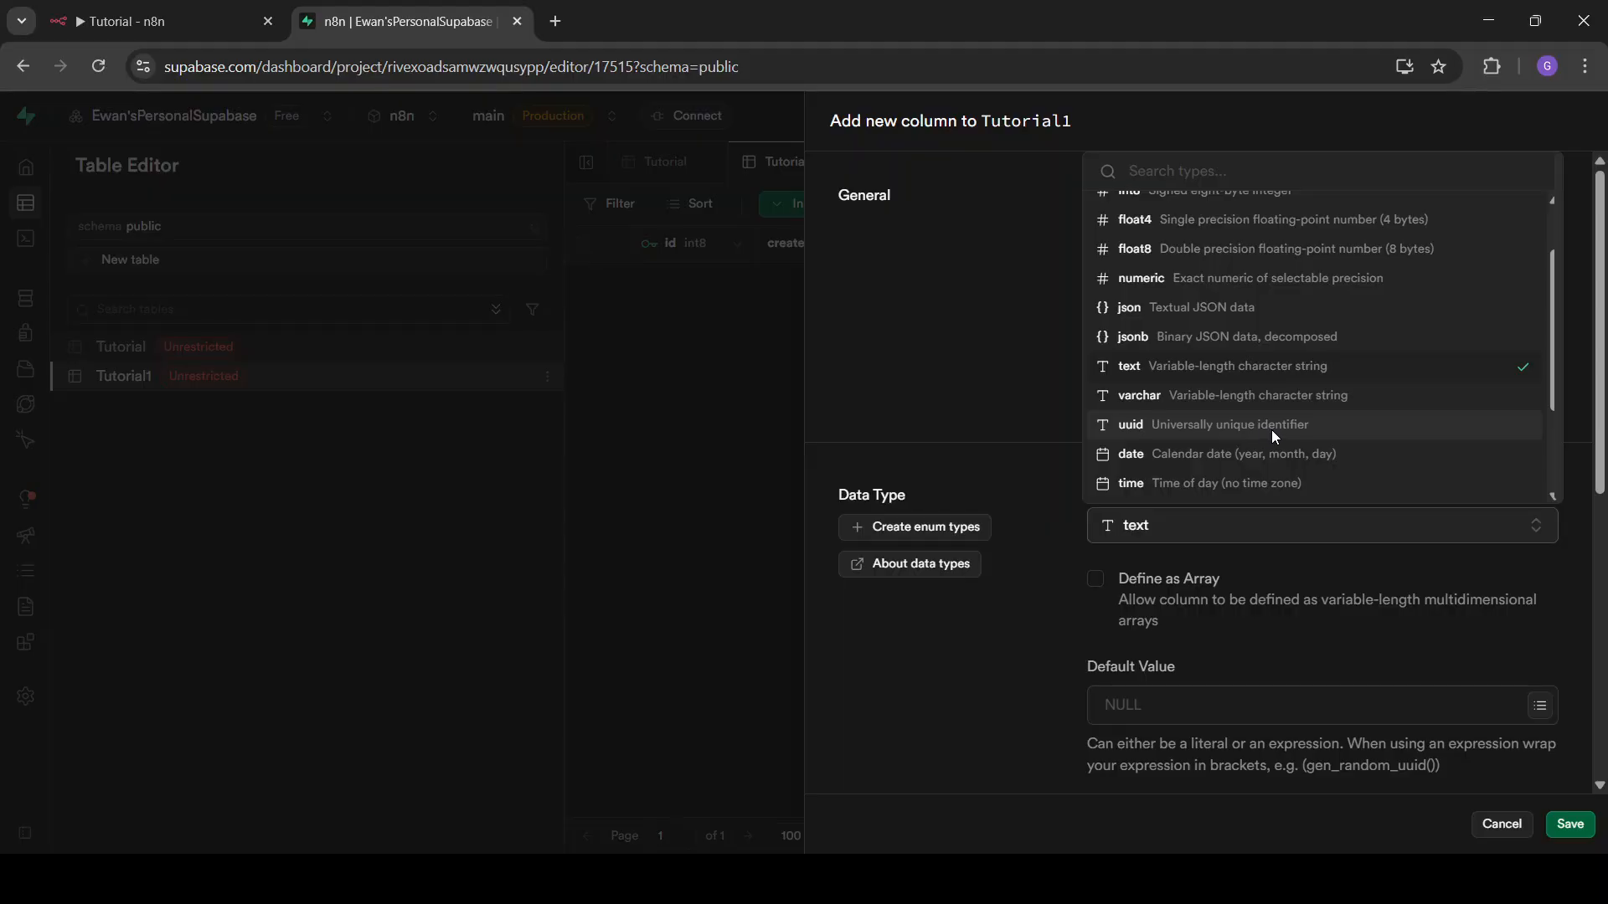
scroll(1329, 429, down, 1)
scroll(1335, 429, down, 4)
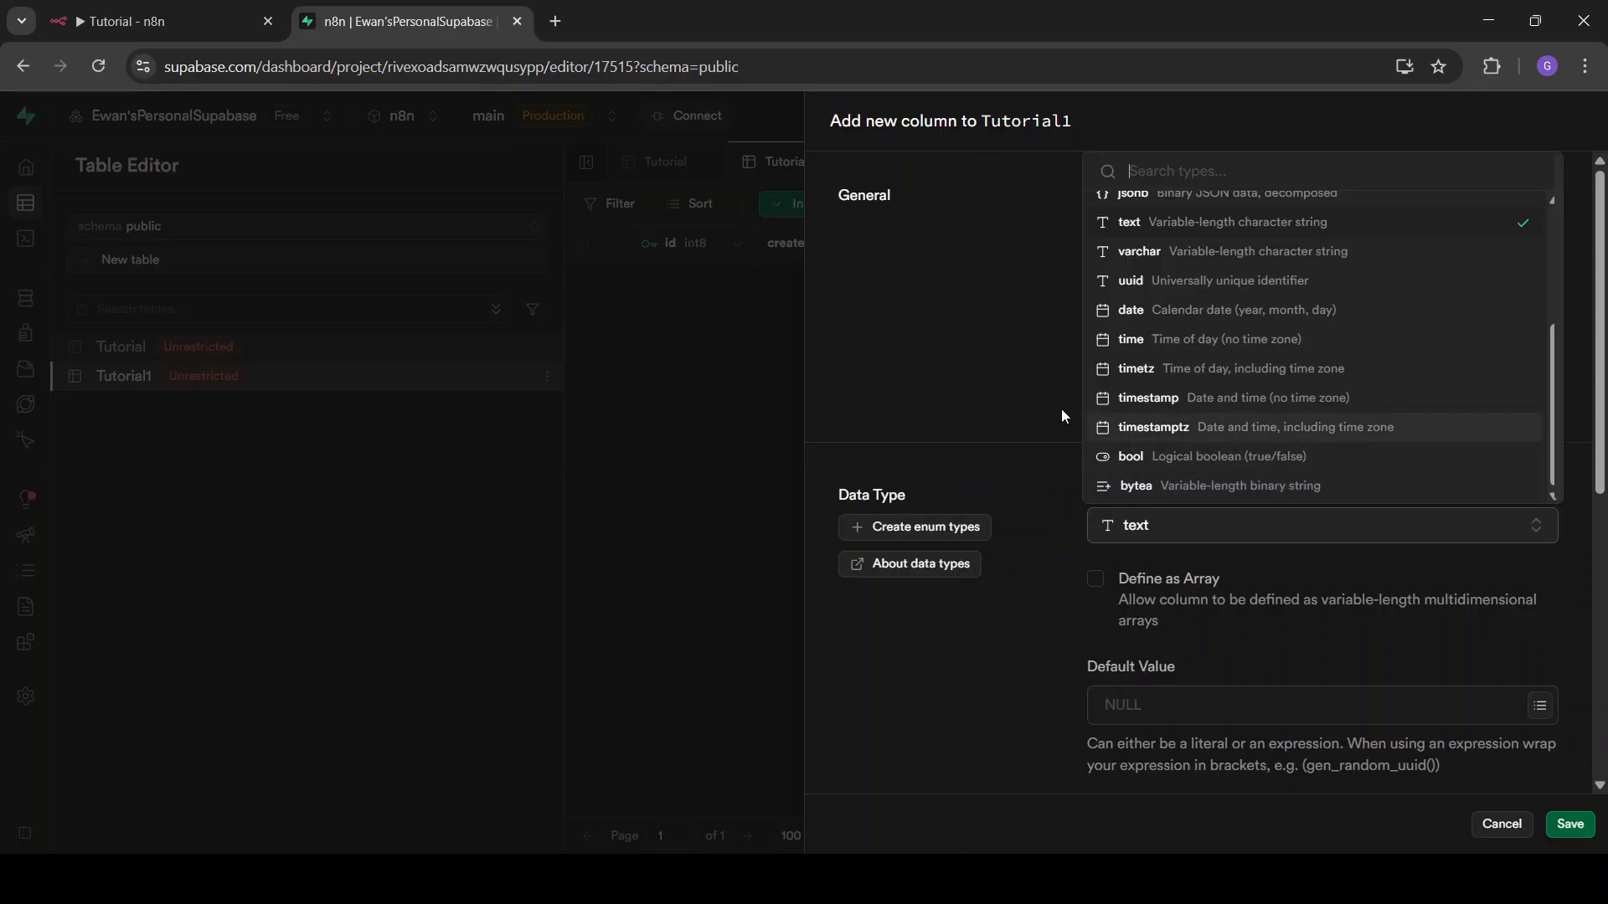
click(960, 463)
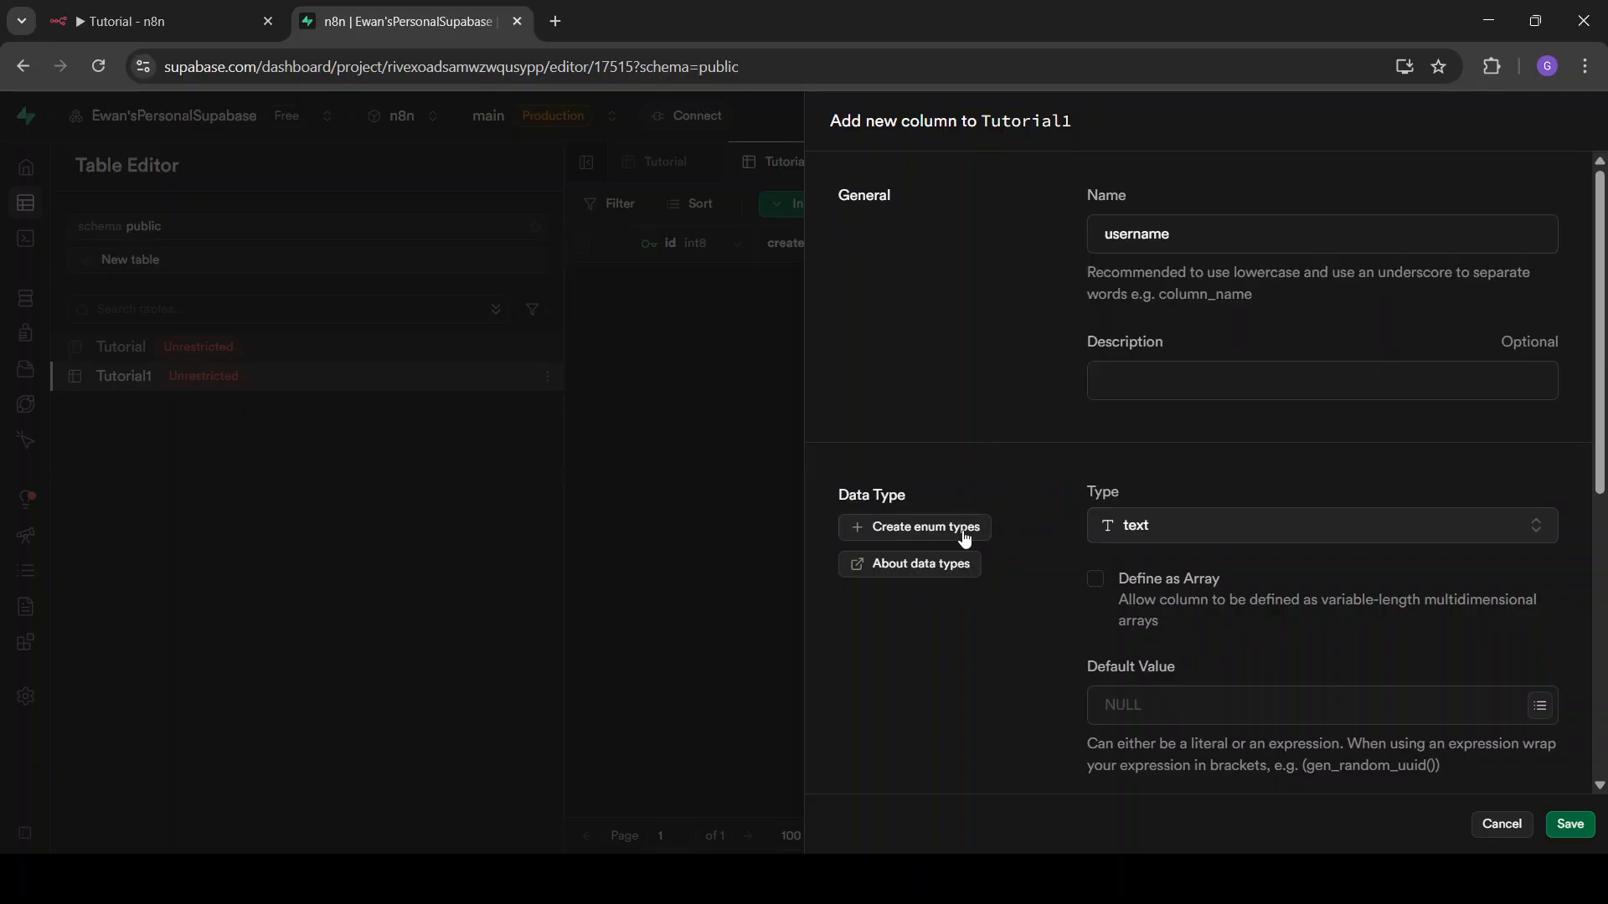
- Review the username column's default value and constraints, then save it with Allow Nullable on
scroll(965, 539, down, 1)
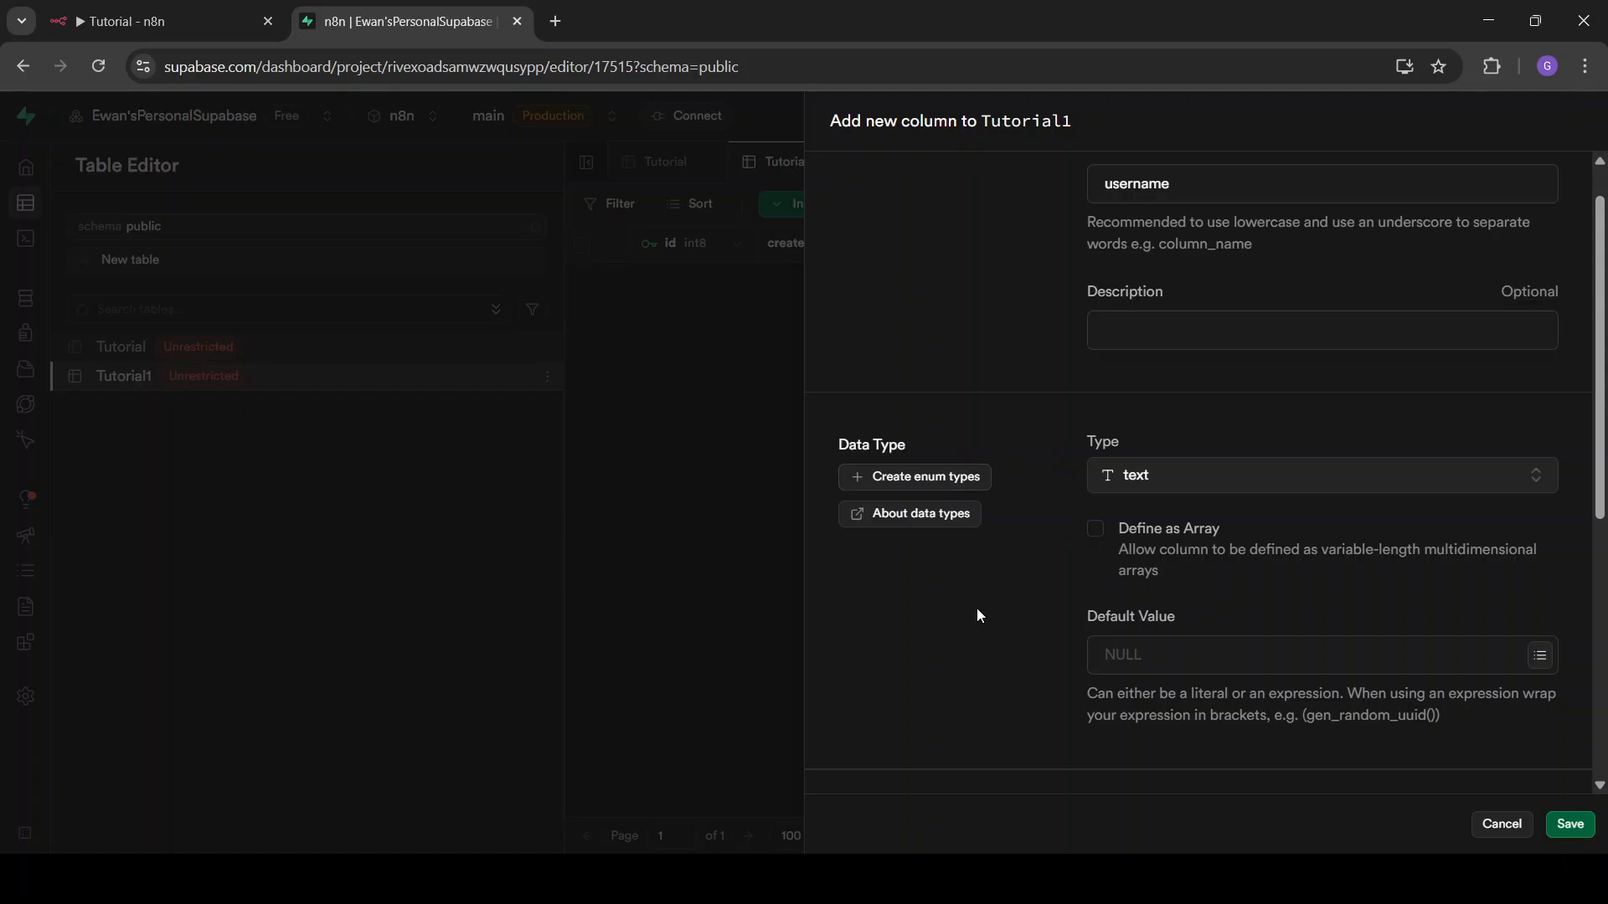
scroll(1053, 658, down, 5)
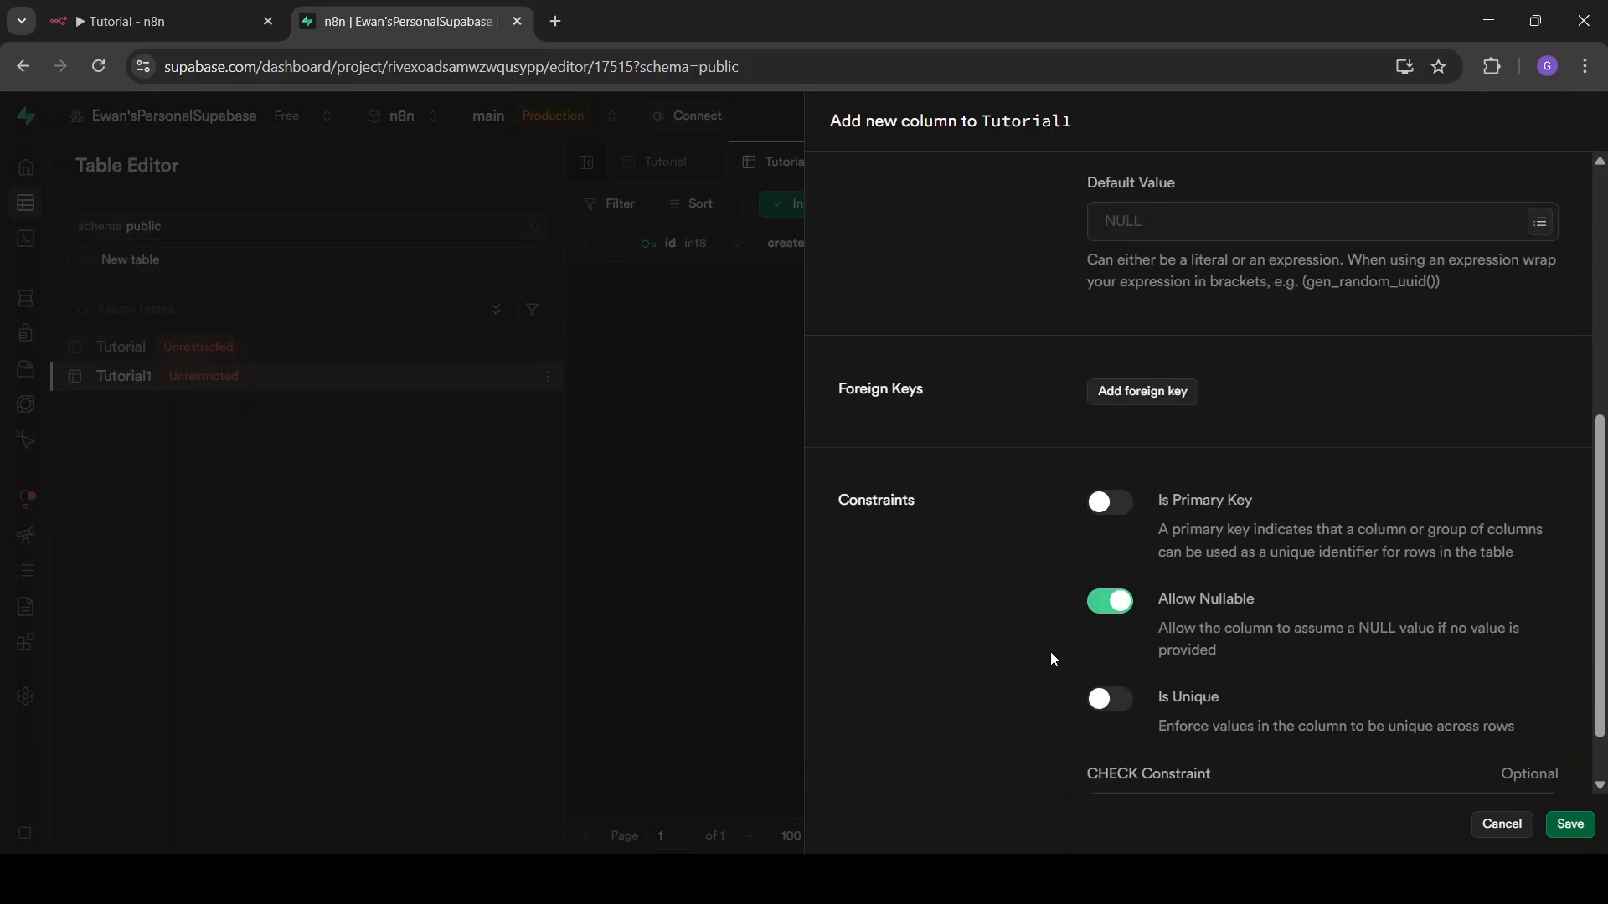
scroll(1526, 665, down, 1)
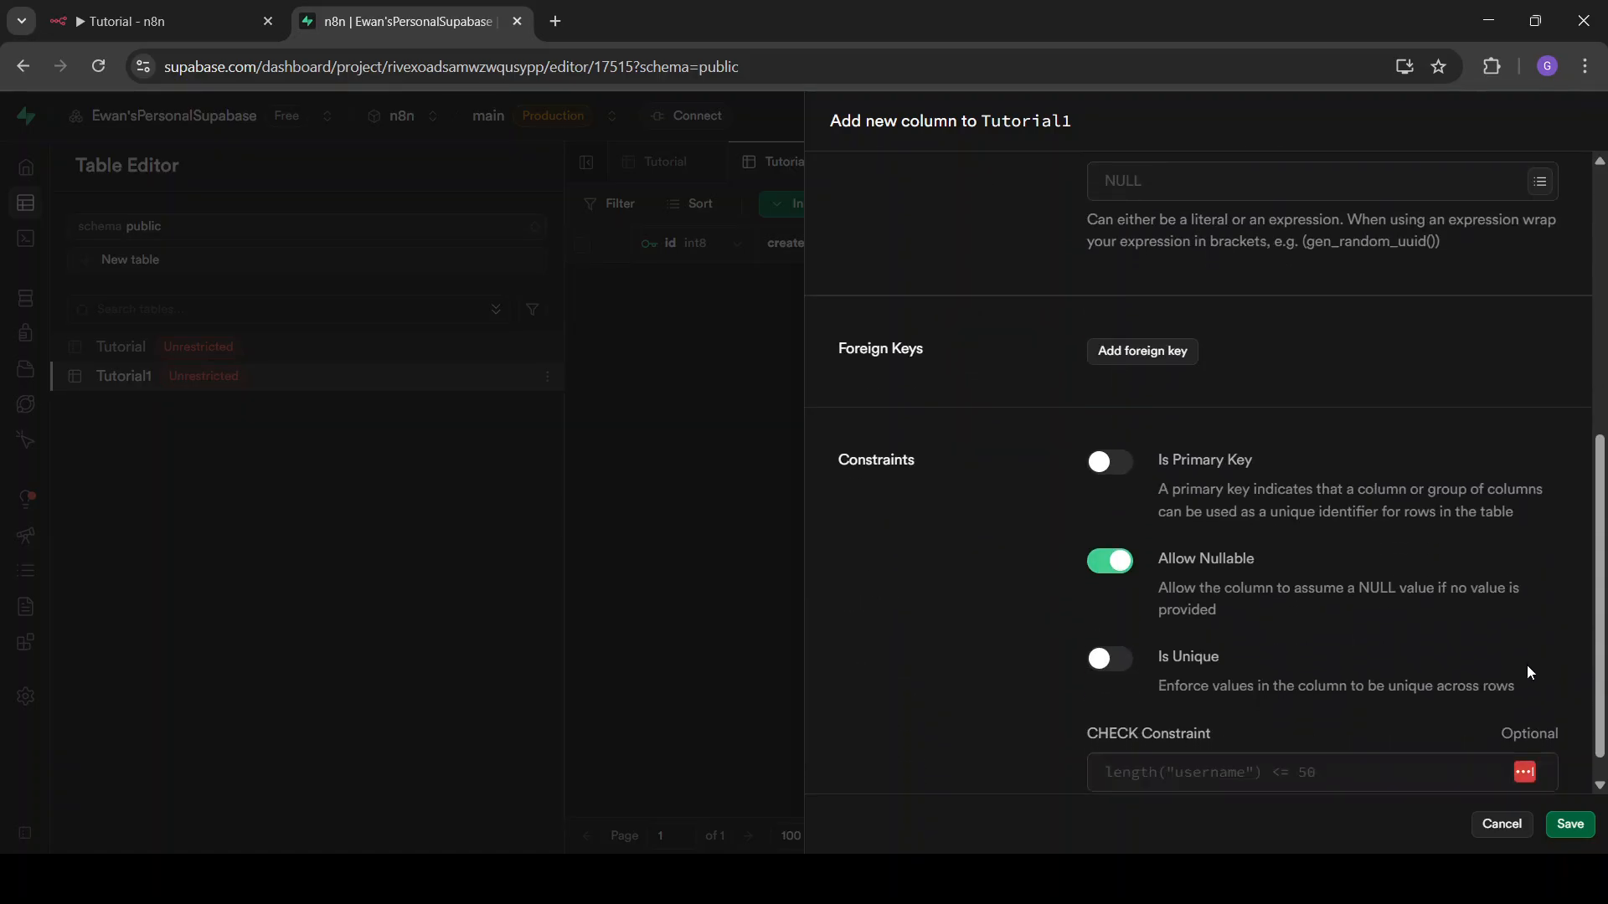
click(1572, 826)
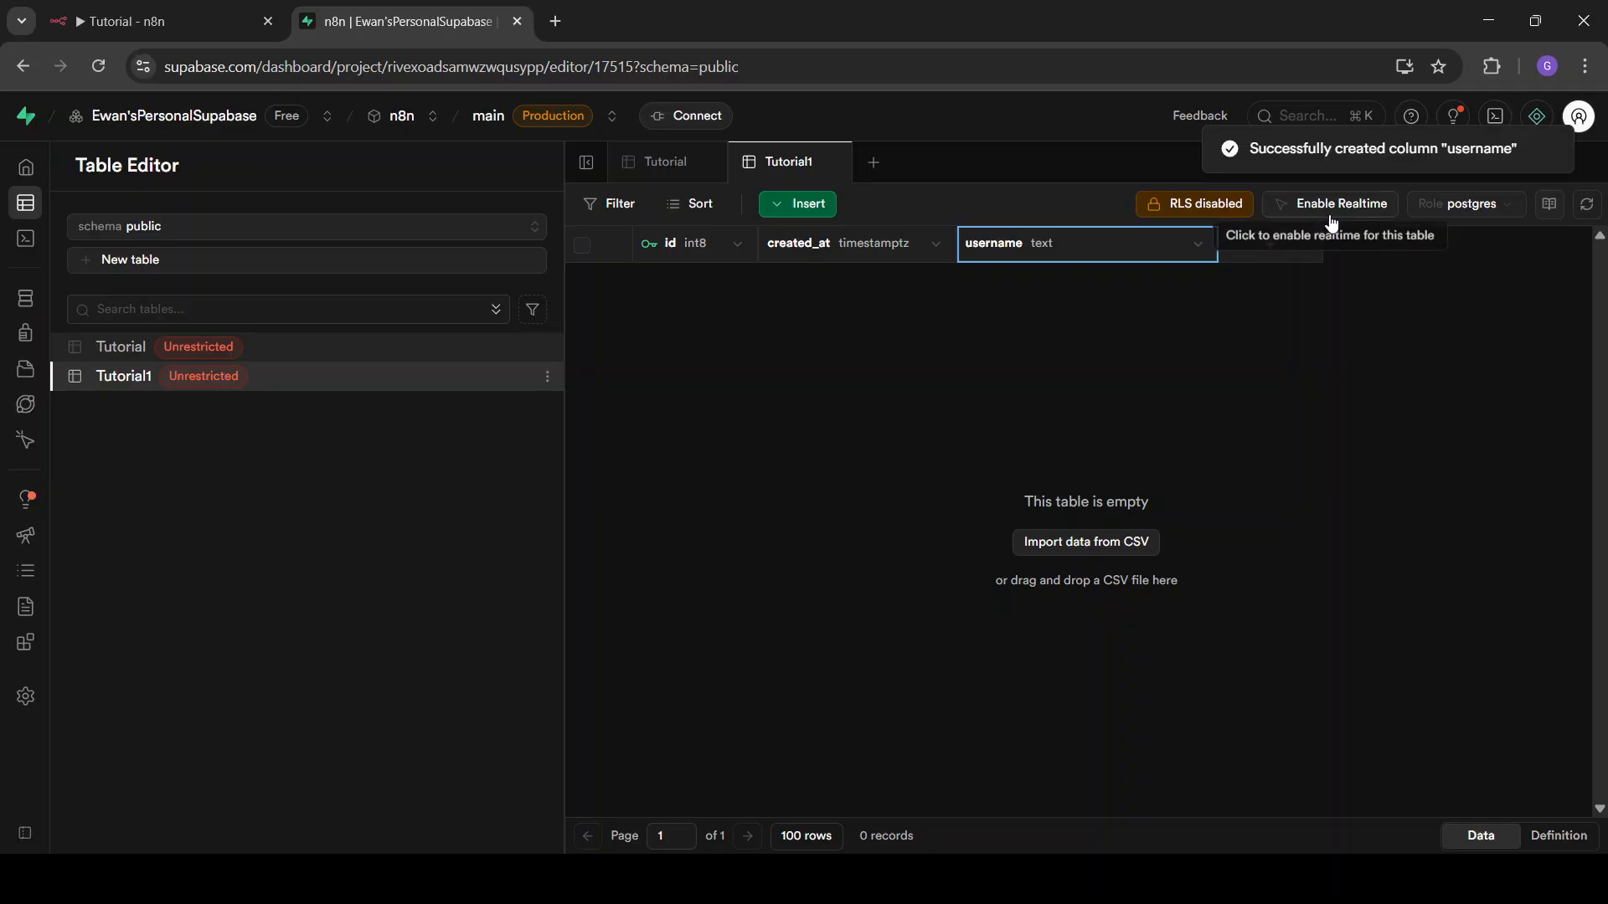
- Add a column named email with the text data type to the Tutorial1 table and save it
click(1289, 246)
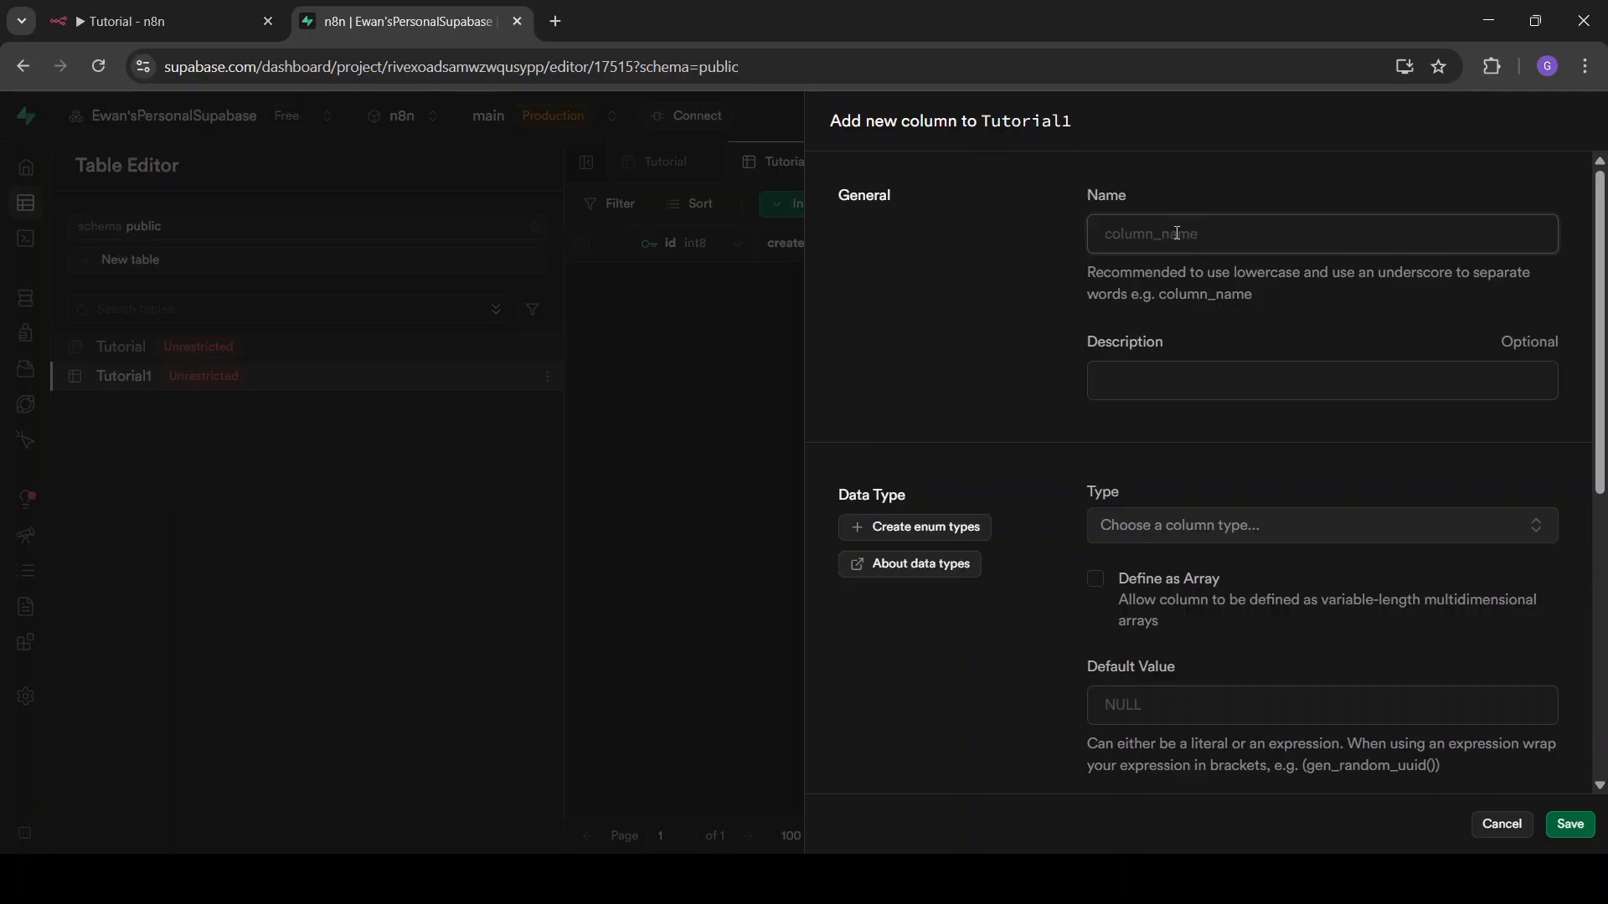
text(email)
click(1216, 536)
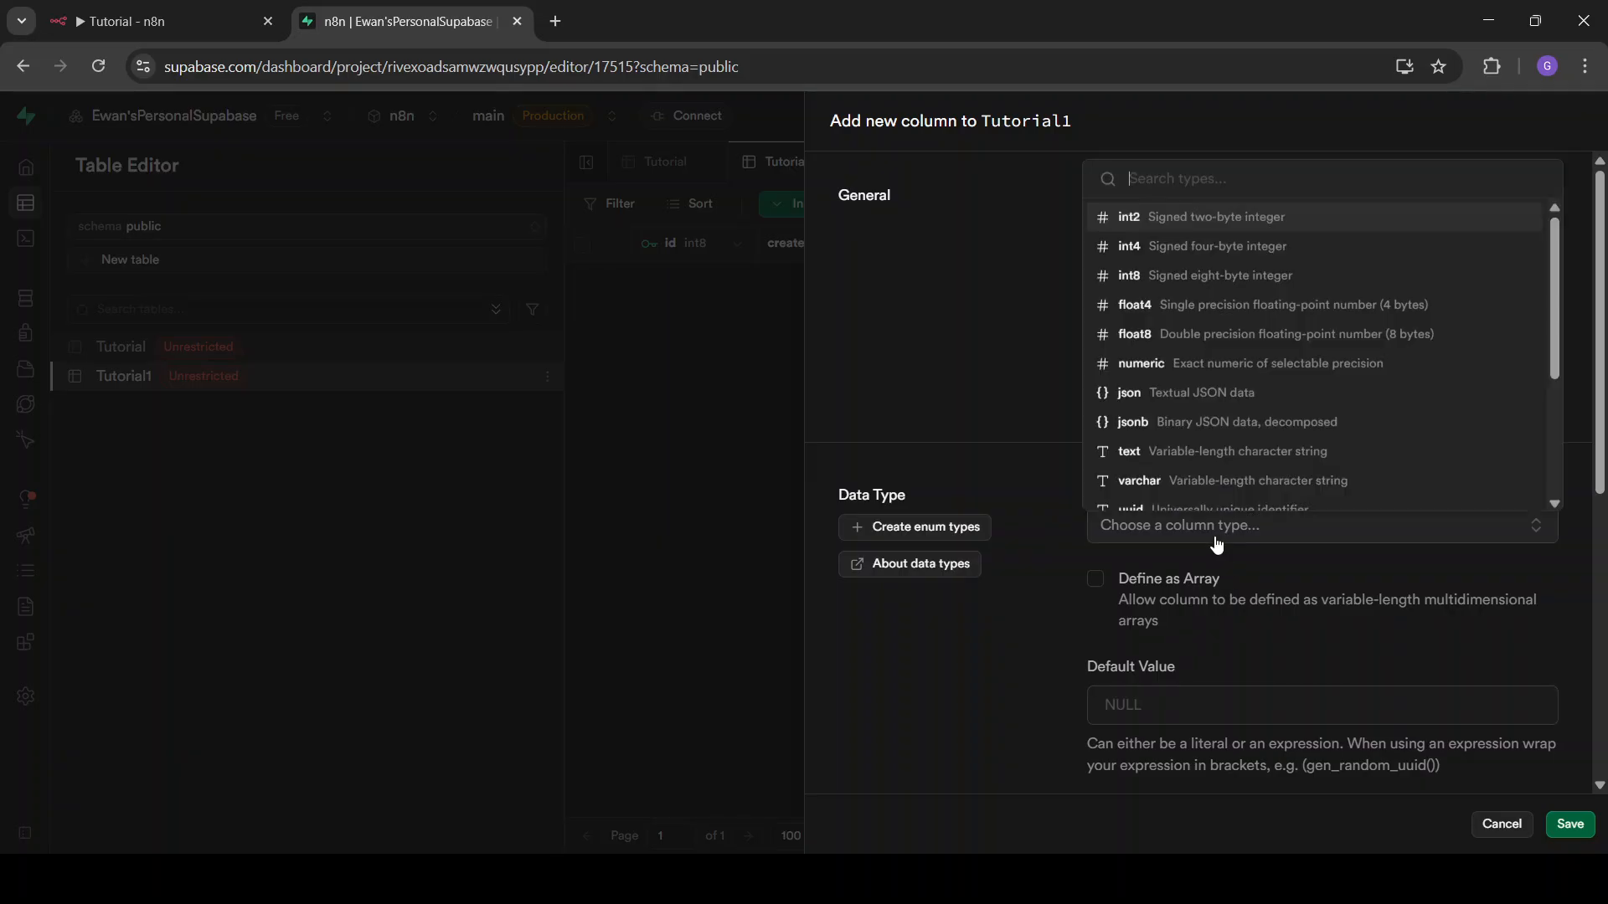
click(1178, 445)
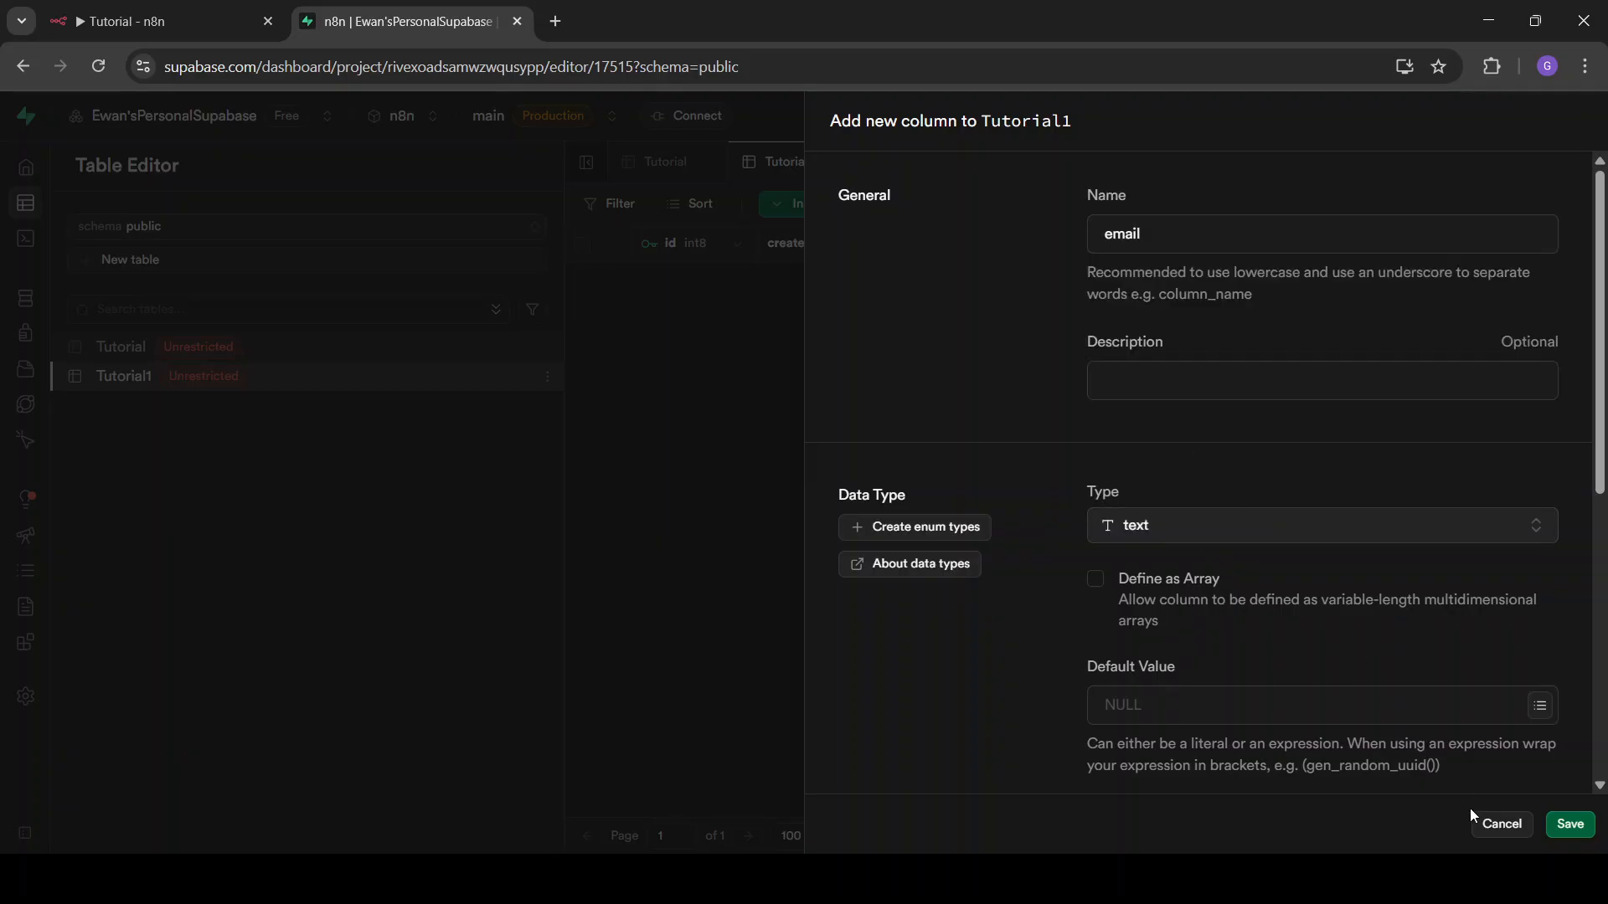
click(1563, 826)
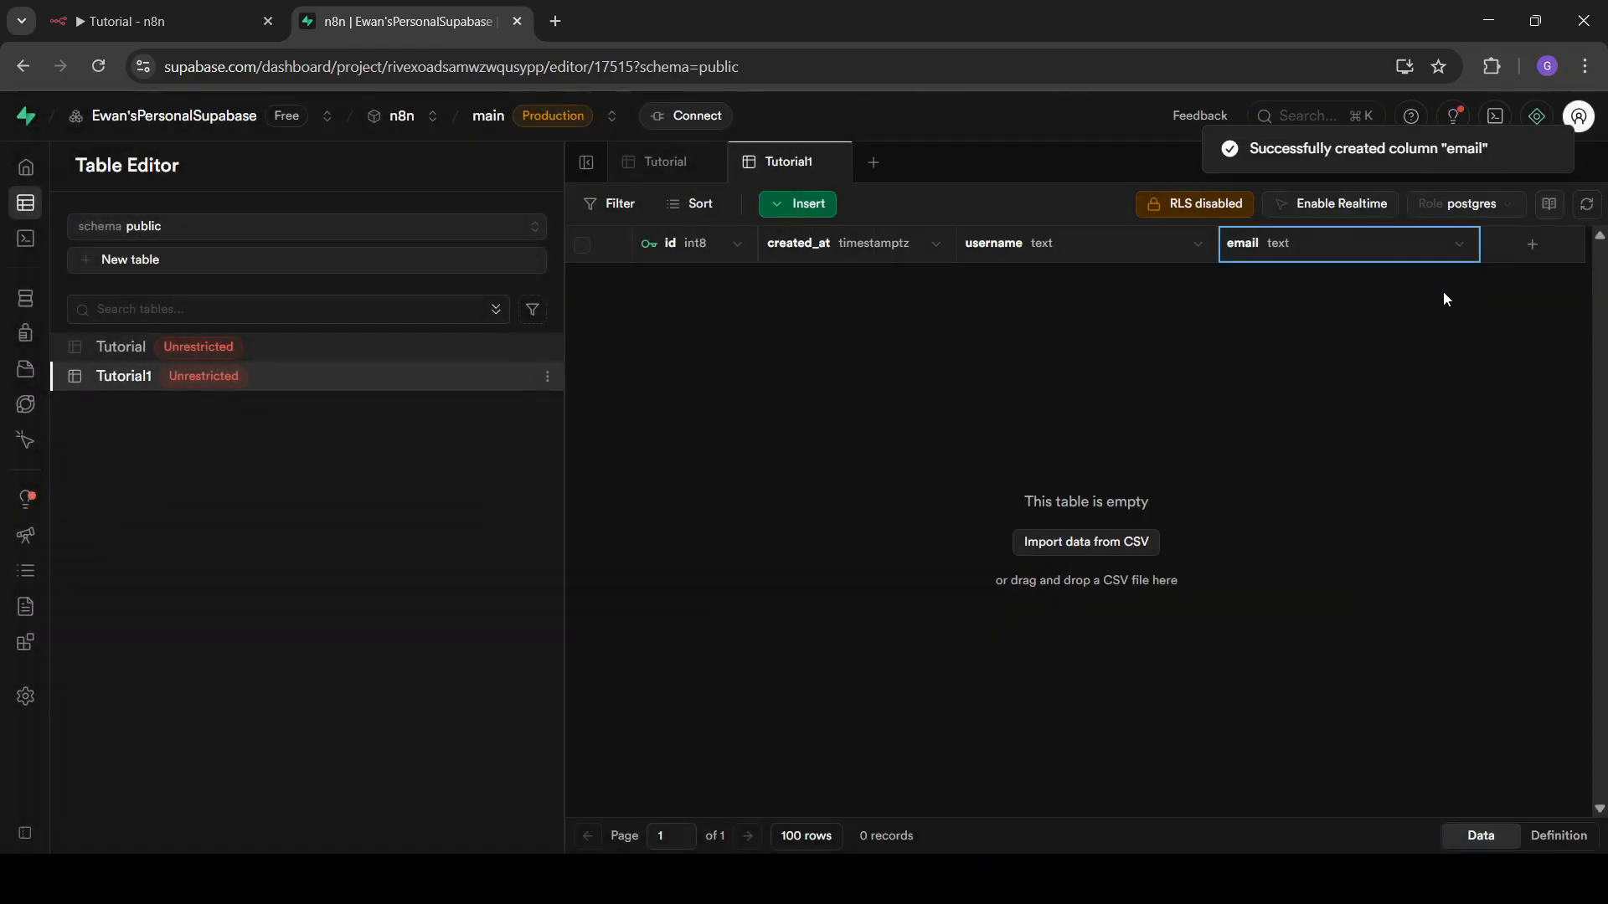
- Add a column named password with the text data type to Tutorial1, save it and check the table's columns
click(1534, 253)
text(pas)
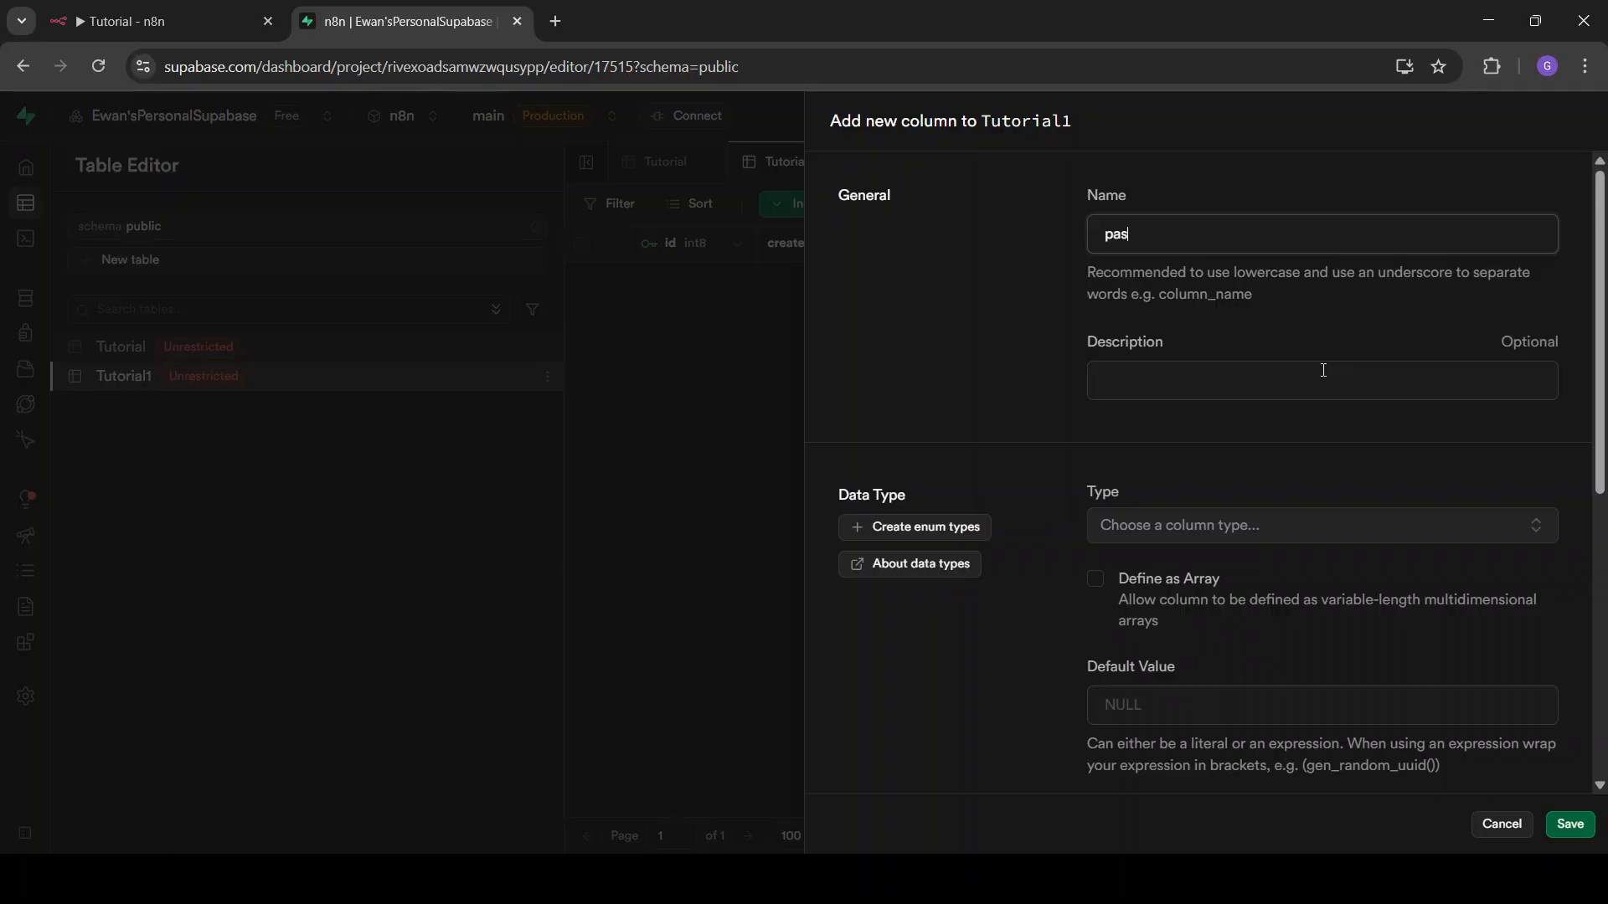
text(sword)
click(1343, 529)
click(1267, 444)
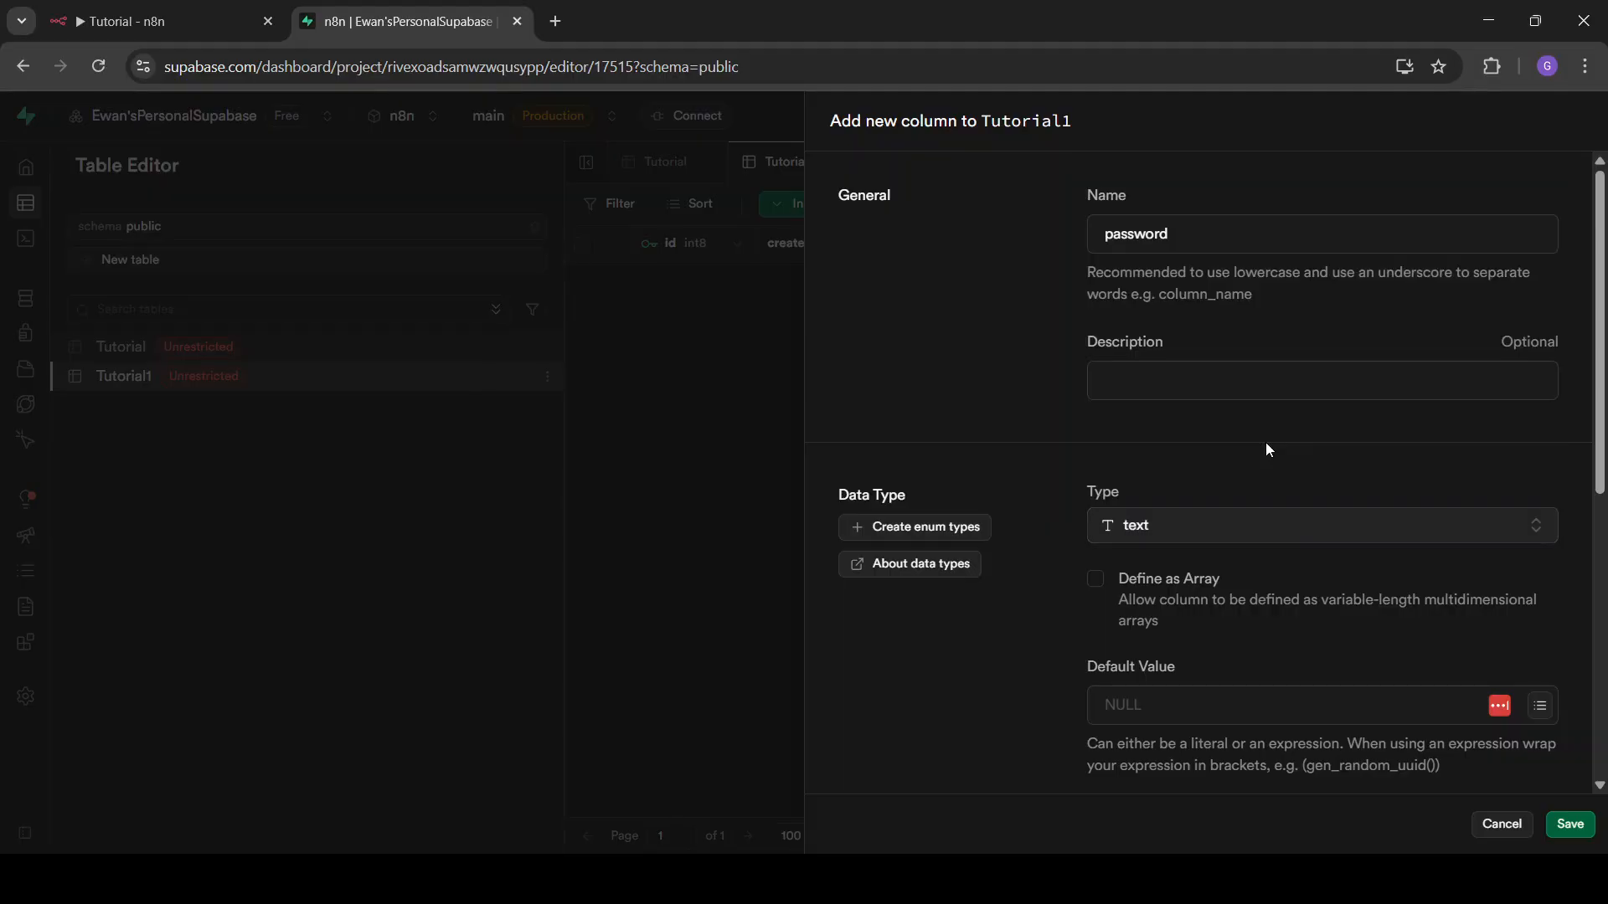
click(1567, 826)
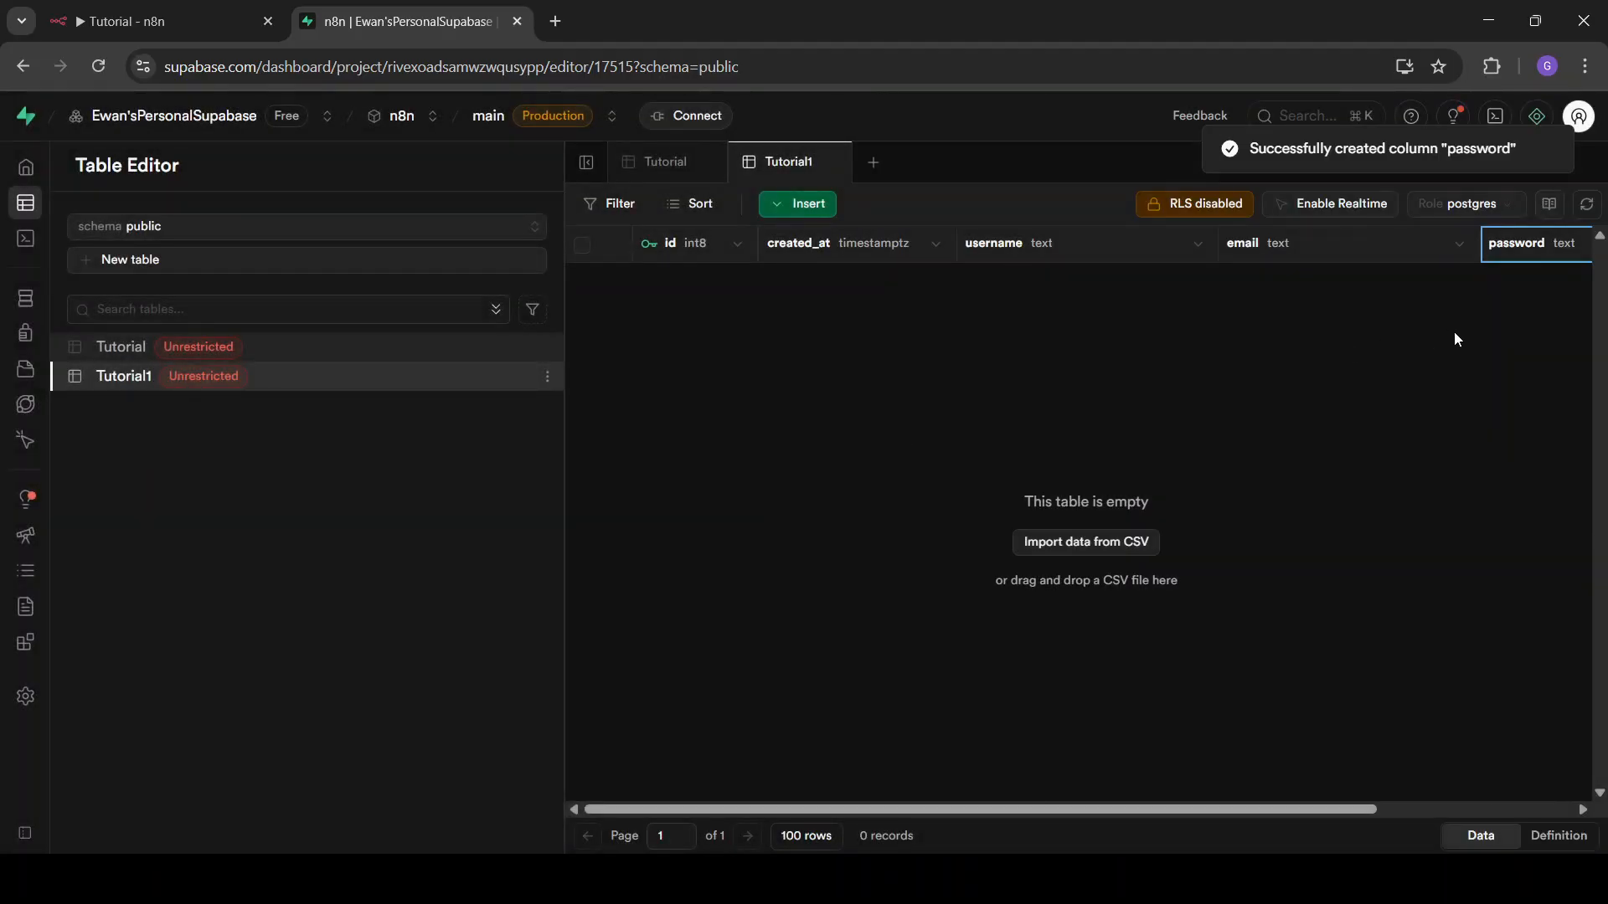
scroll(1087, 415, right, 3)
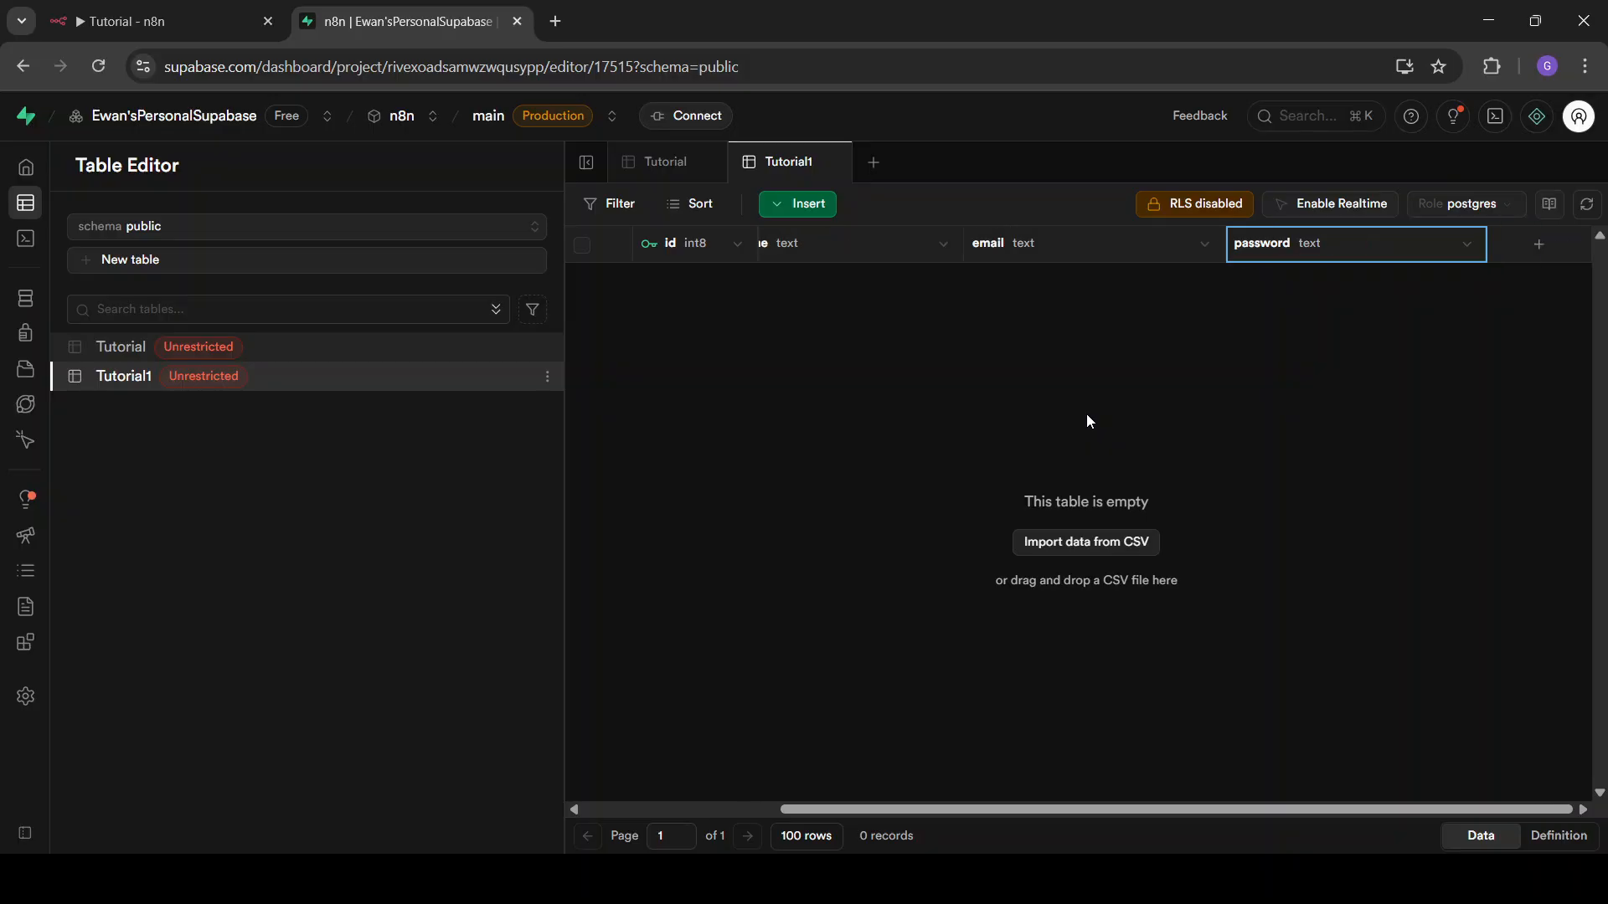
scroll(1087, 415, left, 3)
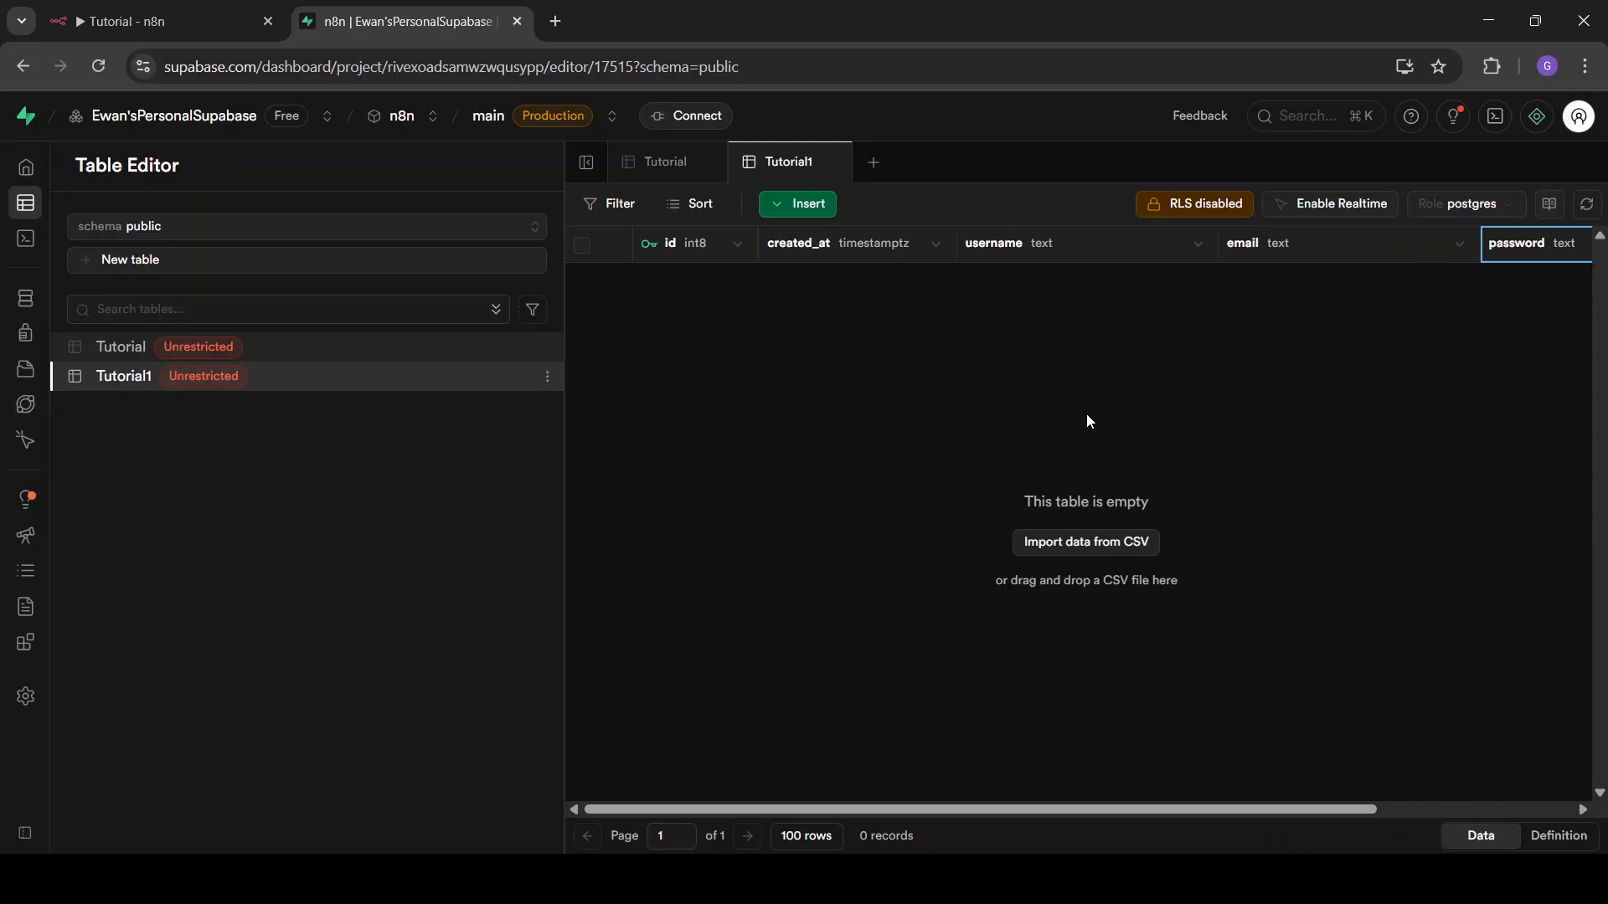
- Switch to the n8n Tutorial workflow and compare the Create a row node's parameters with the Tutorial1 table in Supabase
click(125, 21)
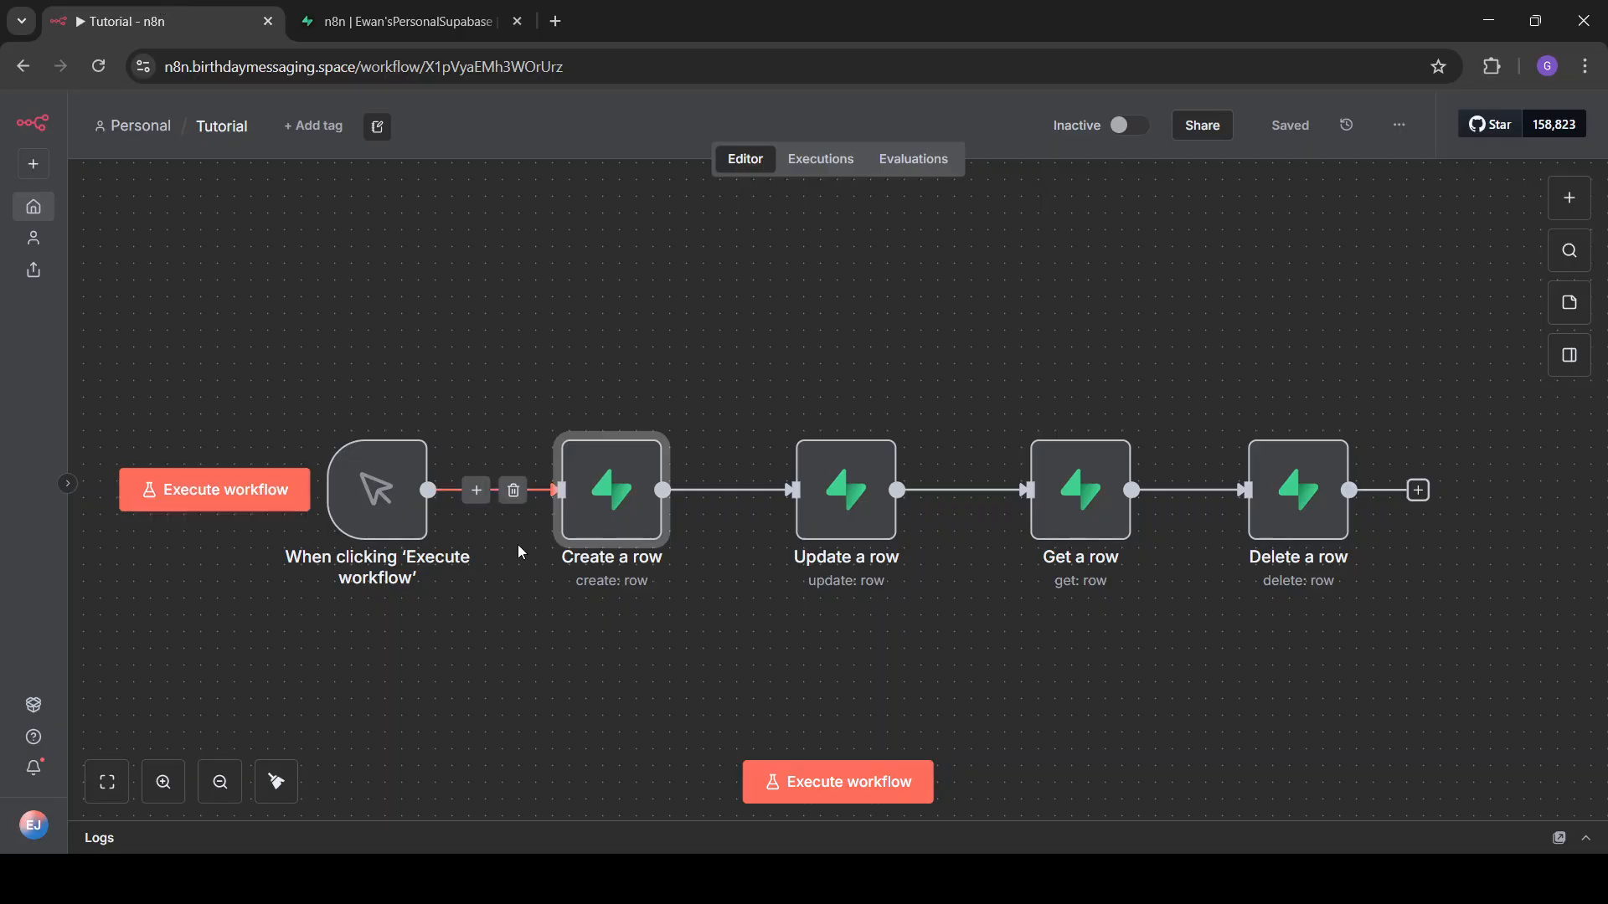
double_click(632, 492)
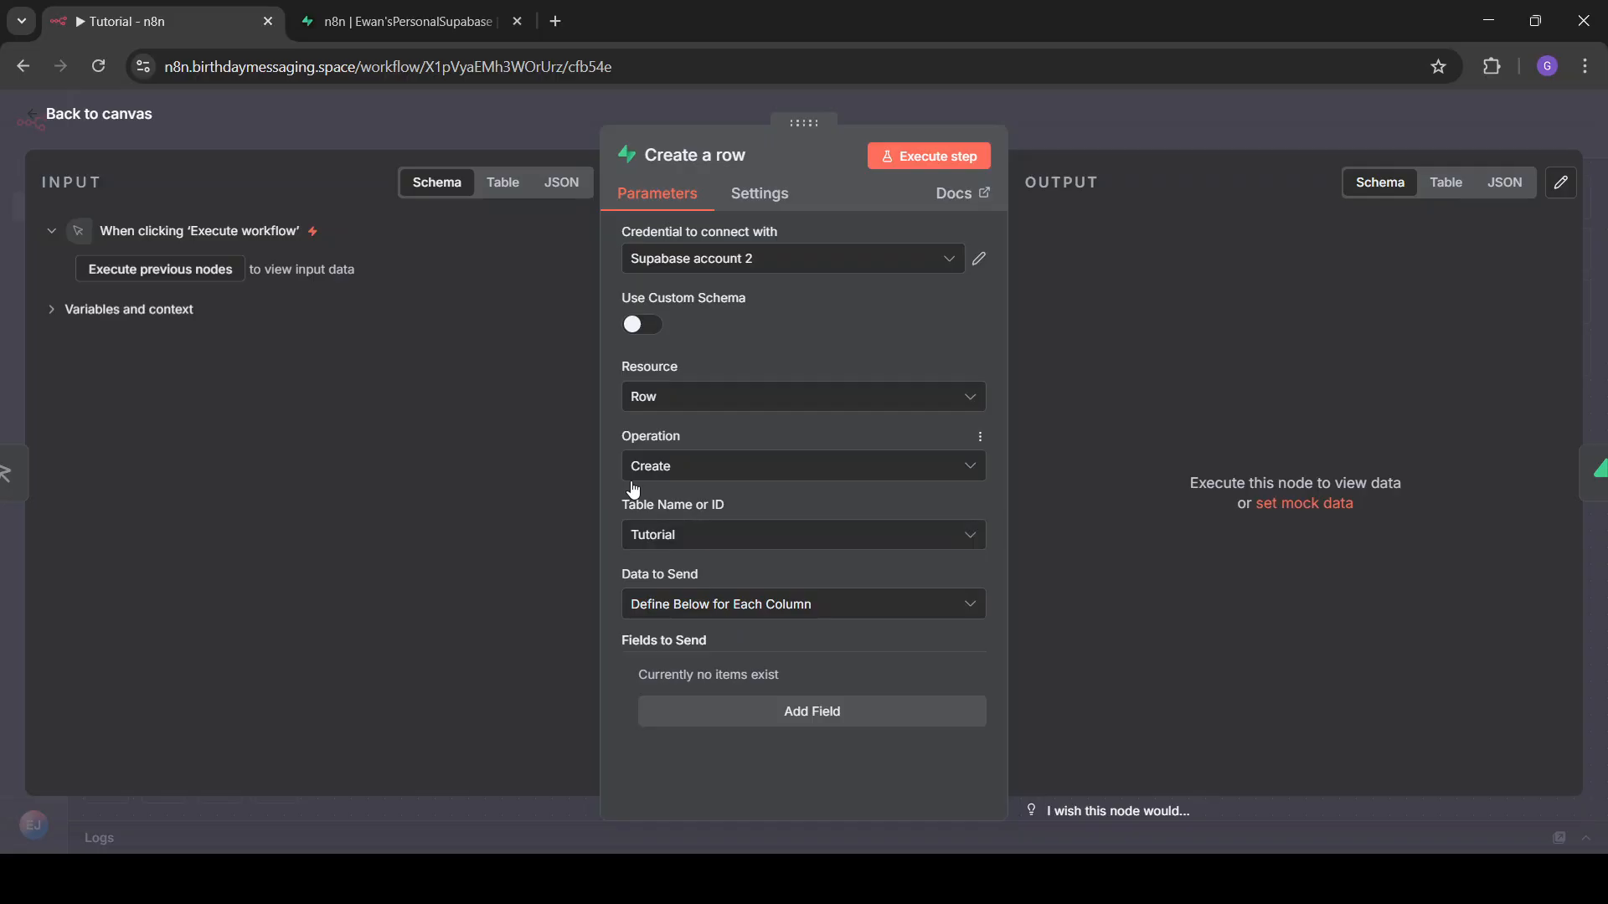
click(437, 6)
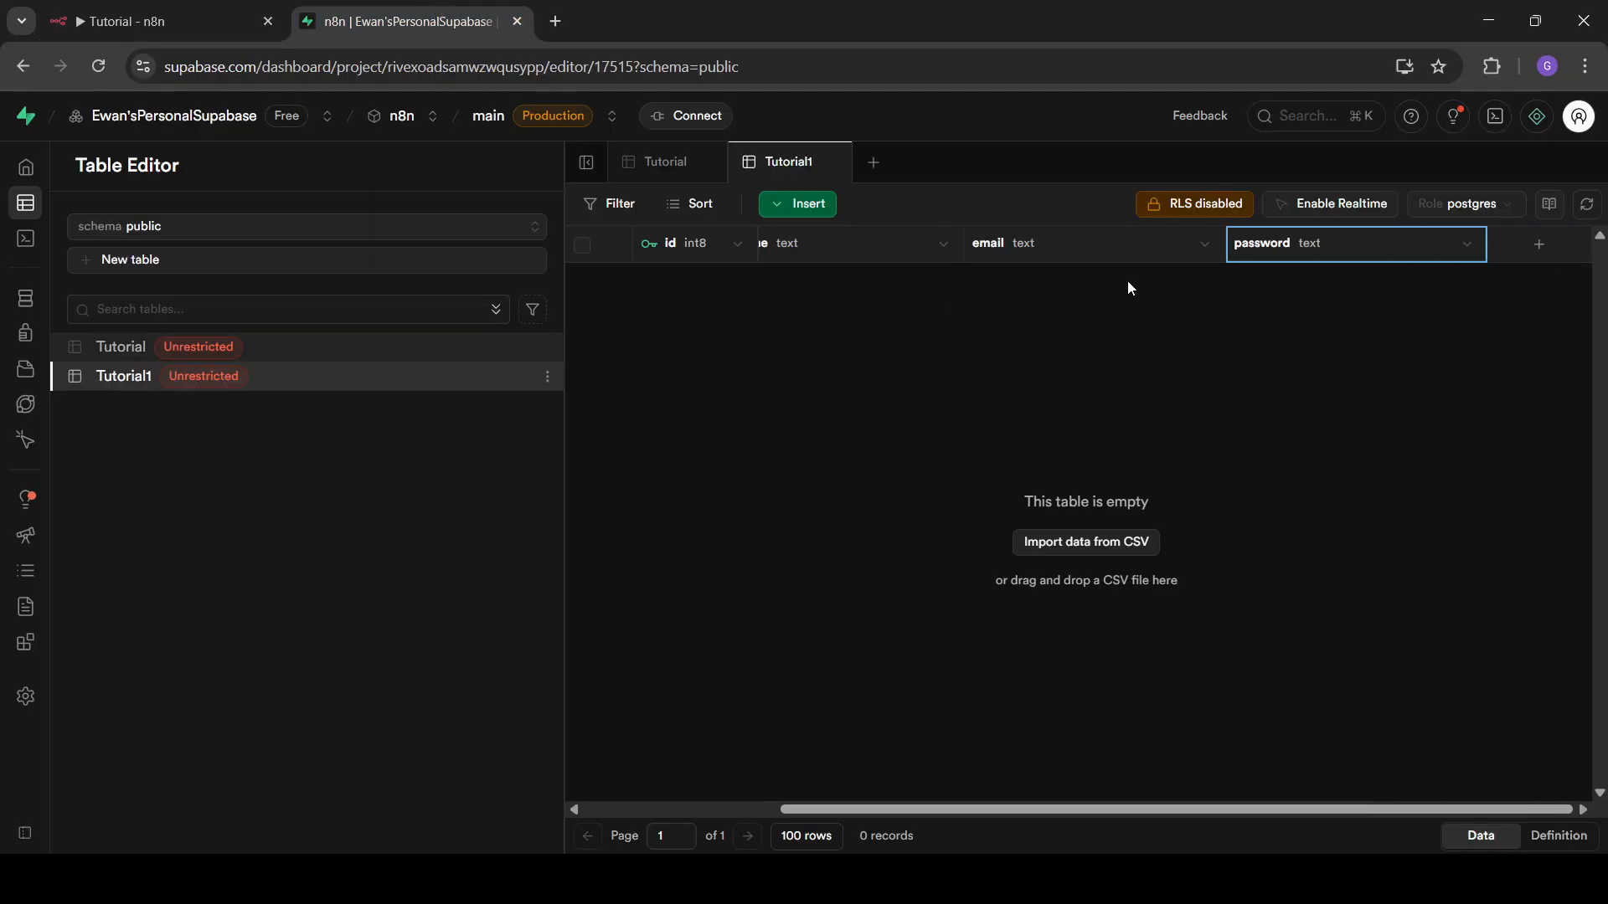
click(176, 7)
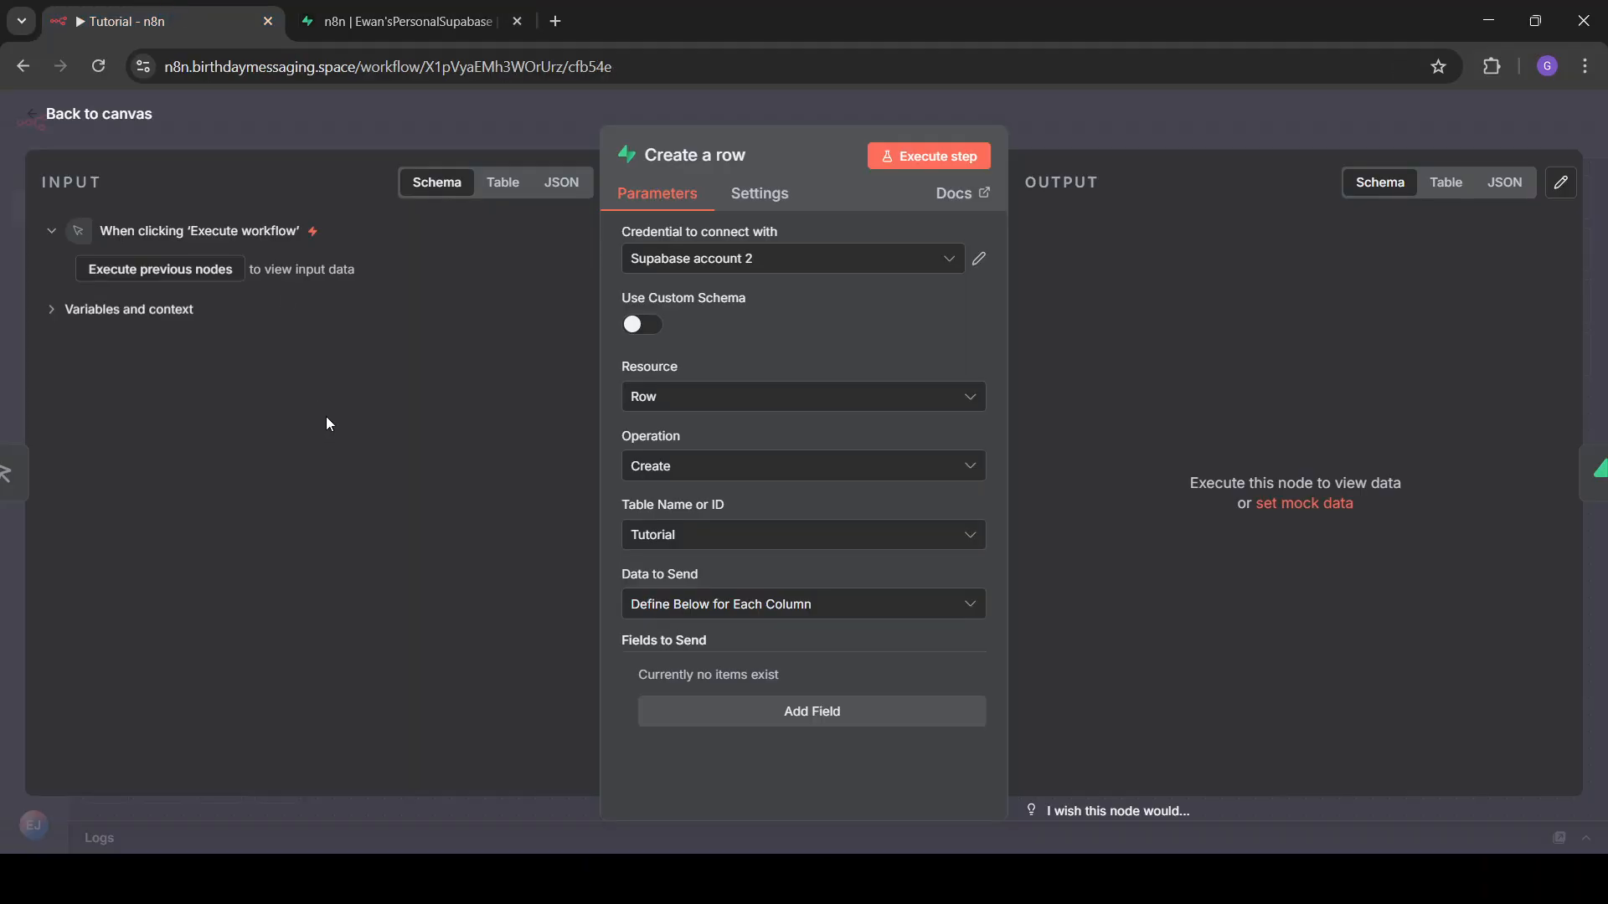
click(1154, 128)
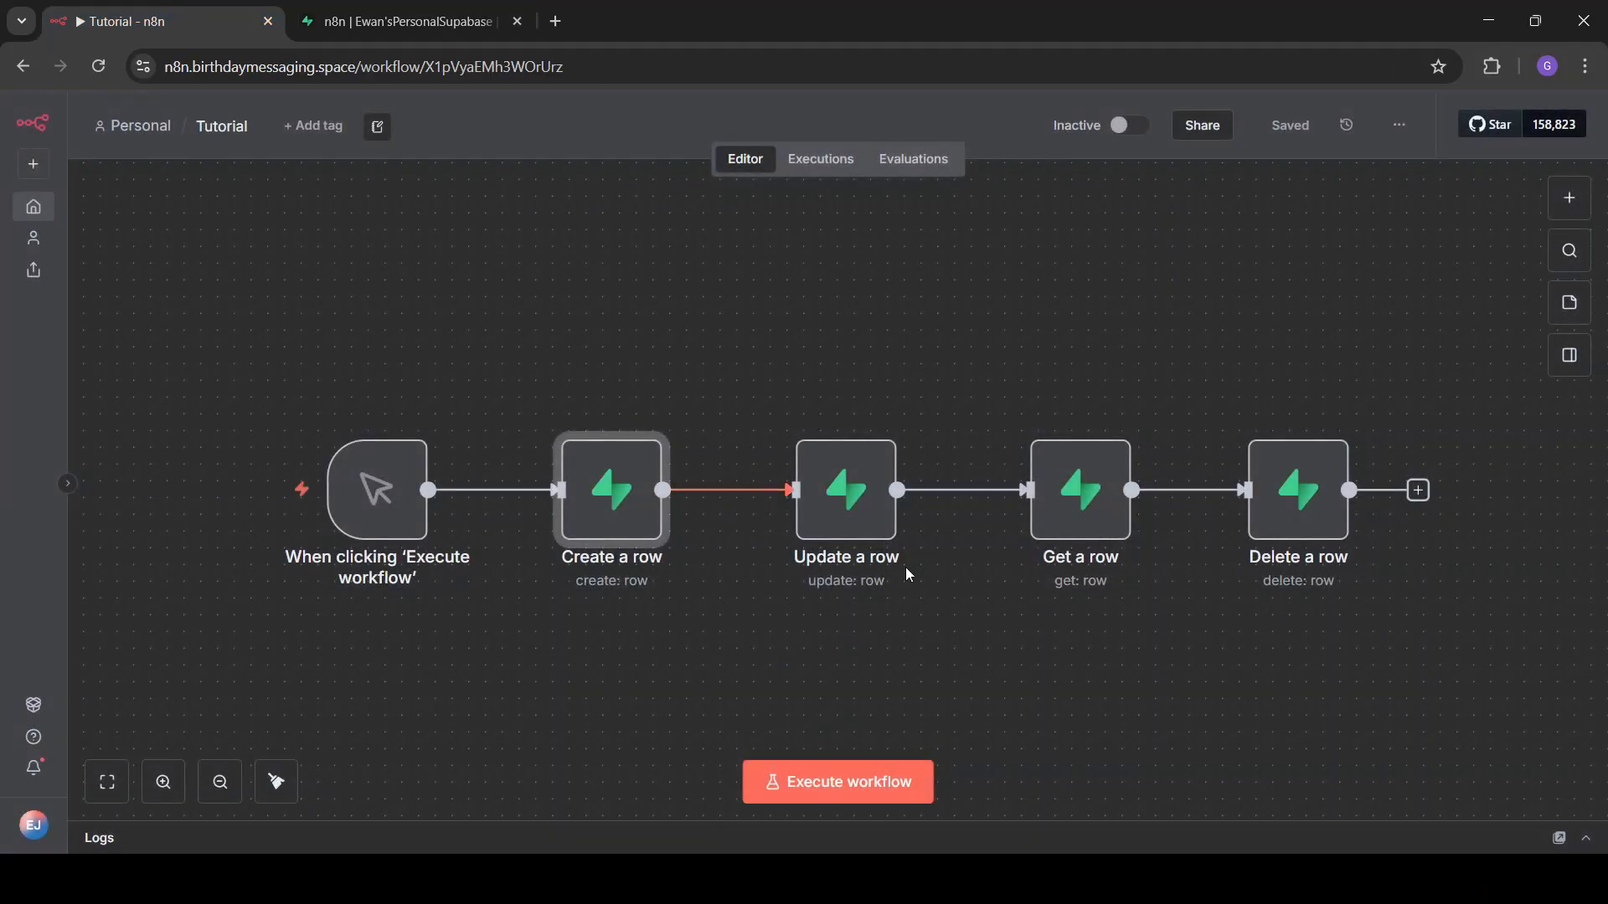
click(350, 8)
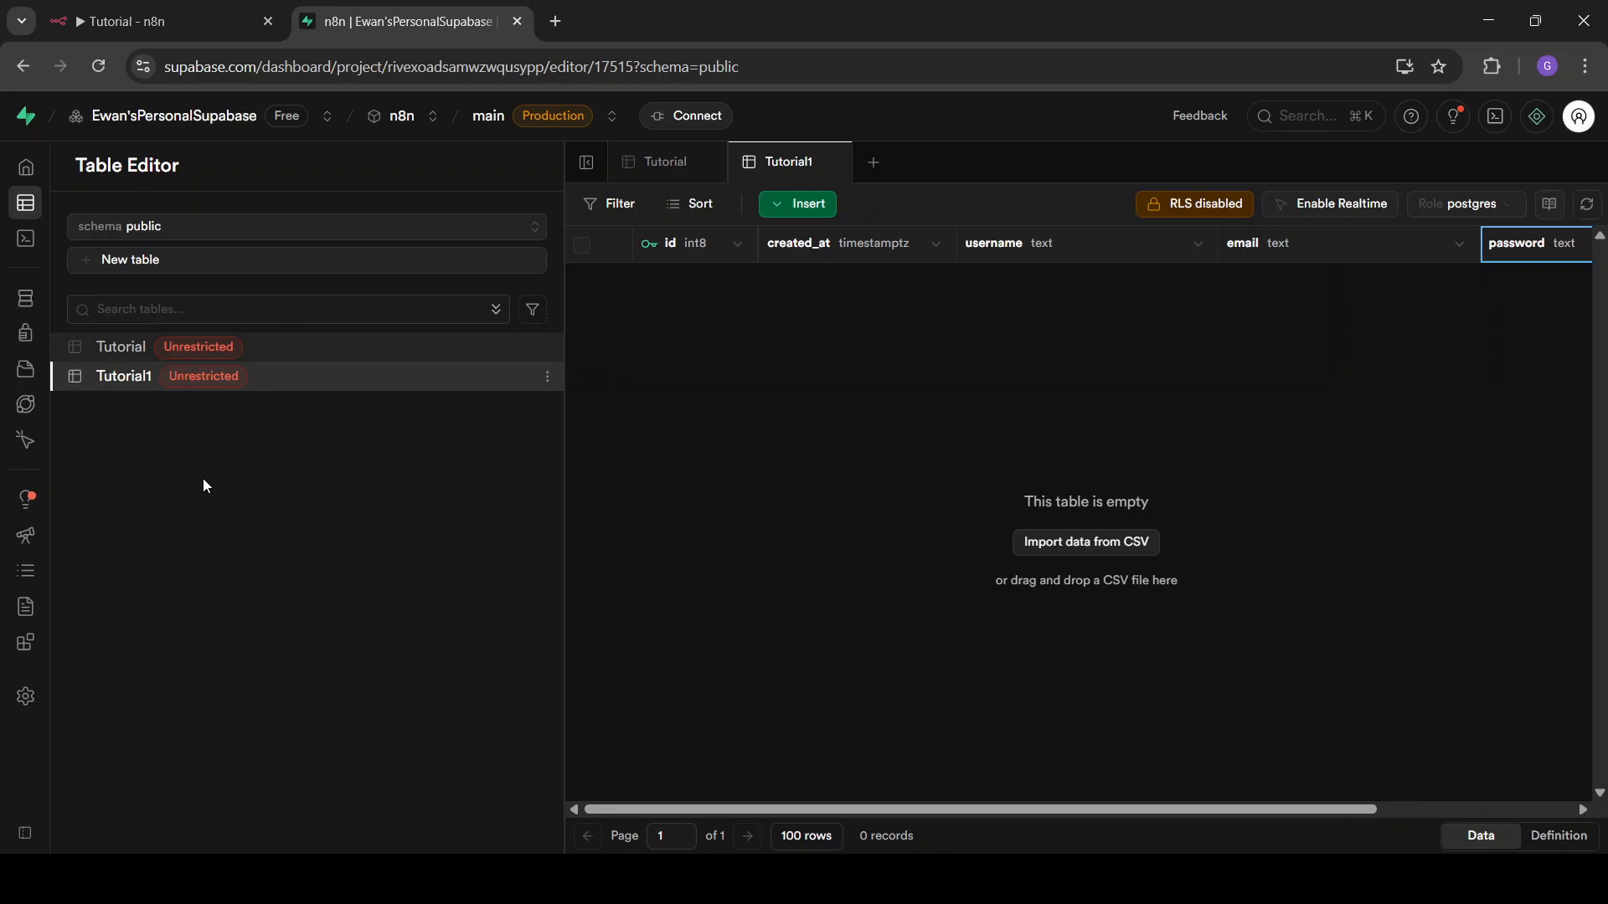
click(124, 21)
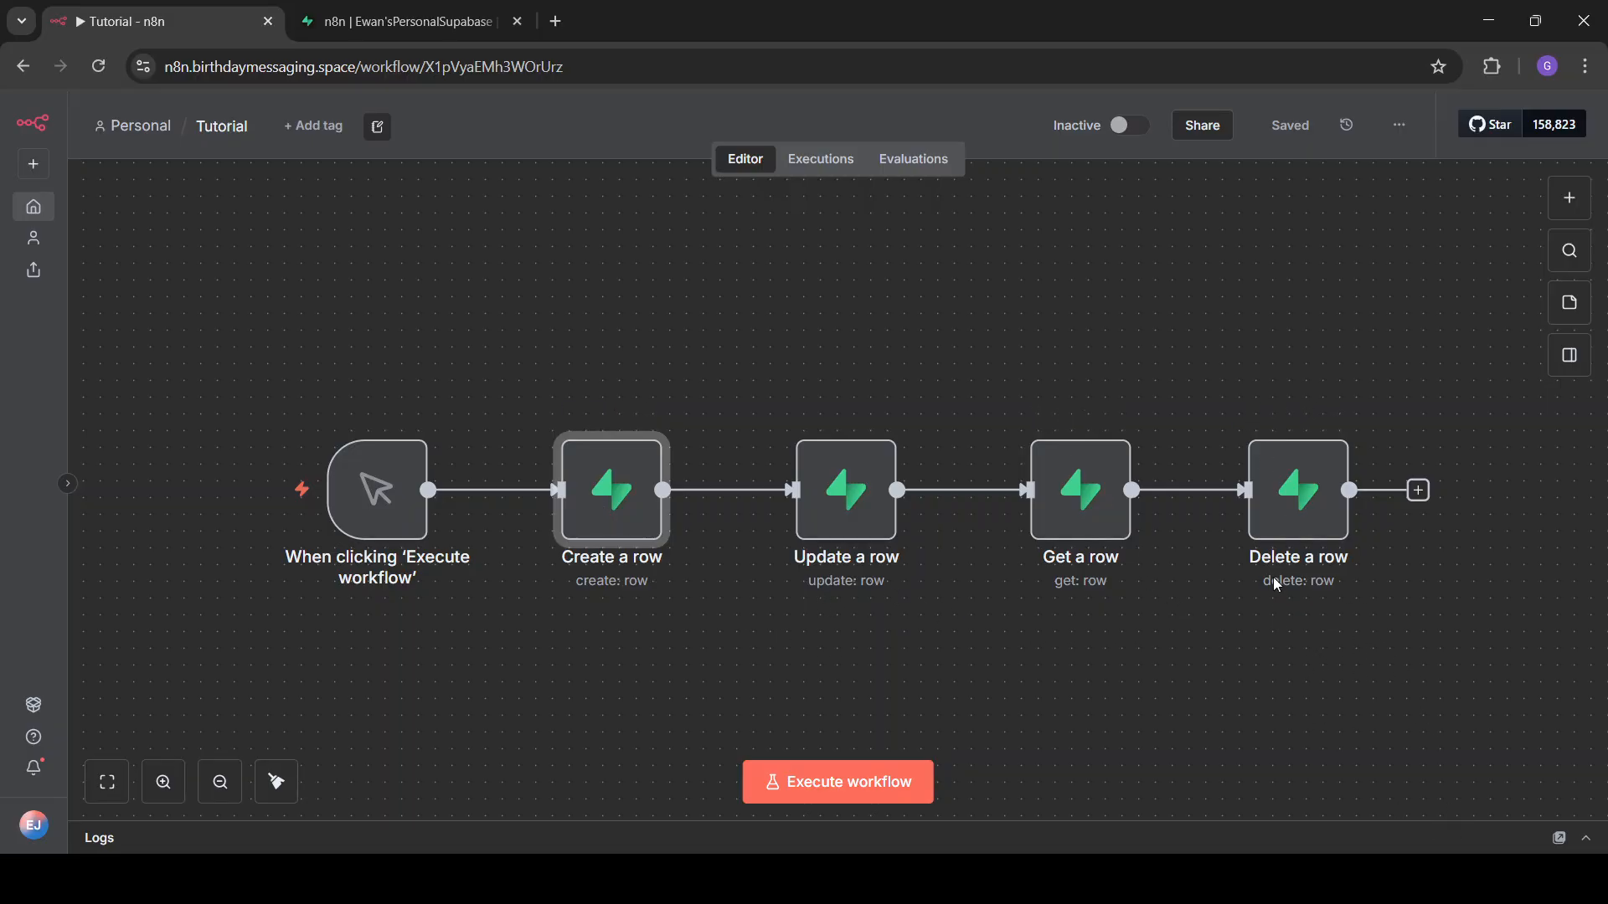
- Search the node library for "supa" and look at the row actions offered by the Supabase node
click(1570, 198)
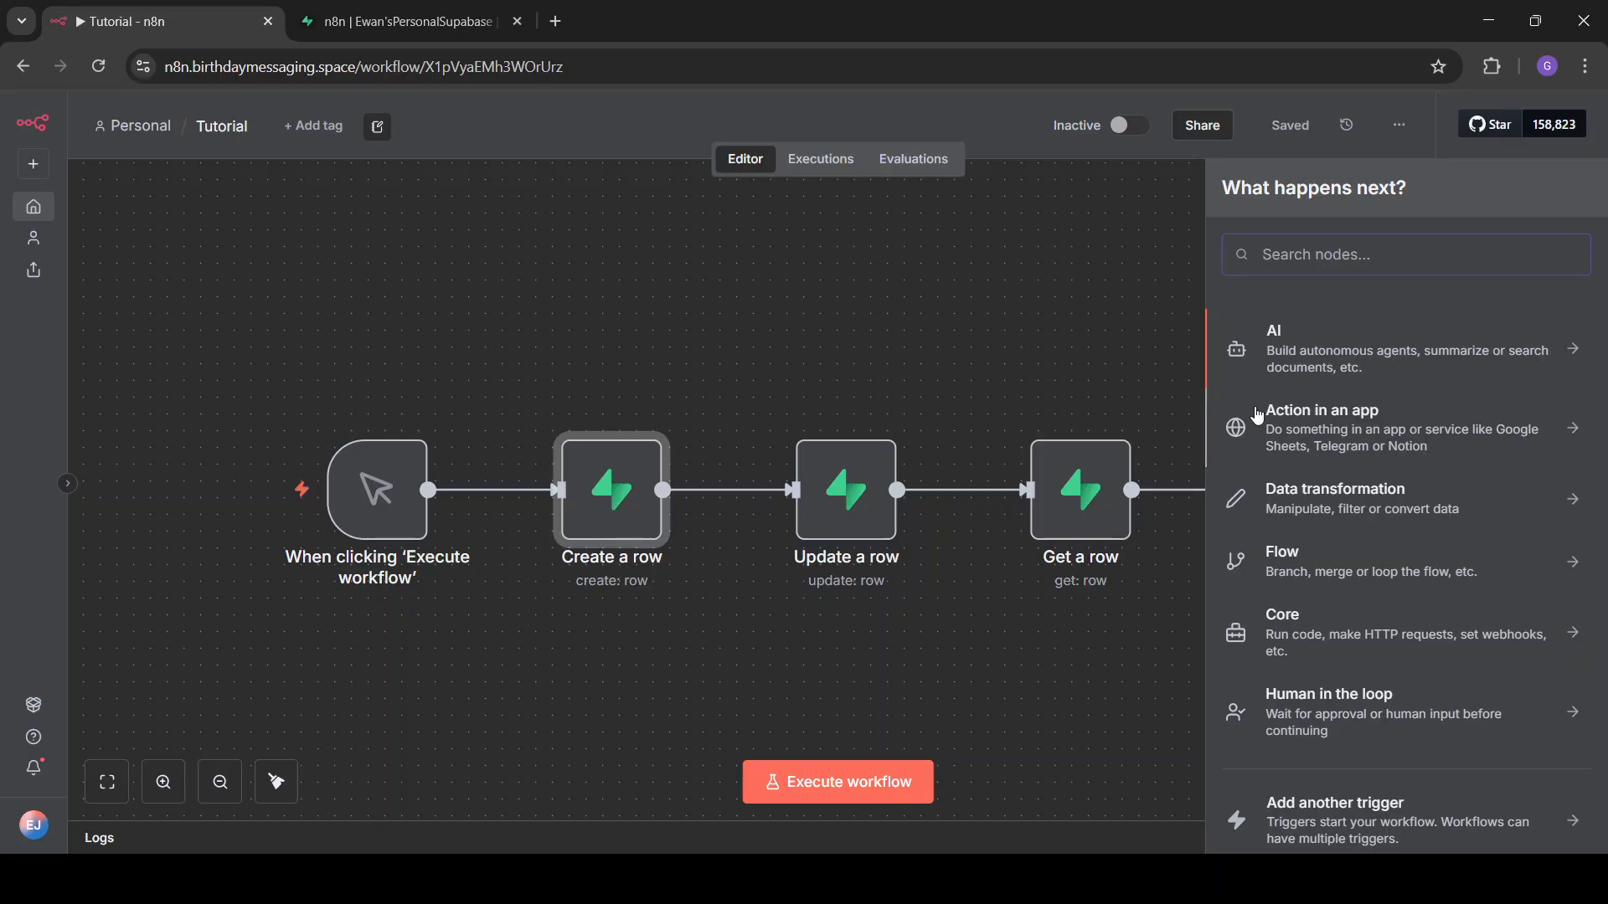
text(supa)
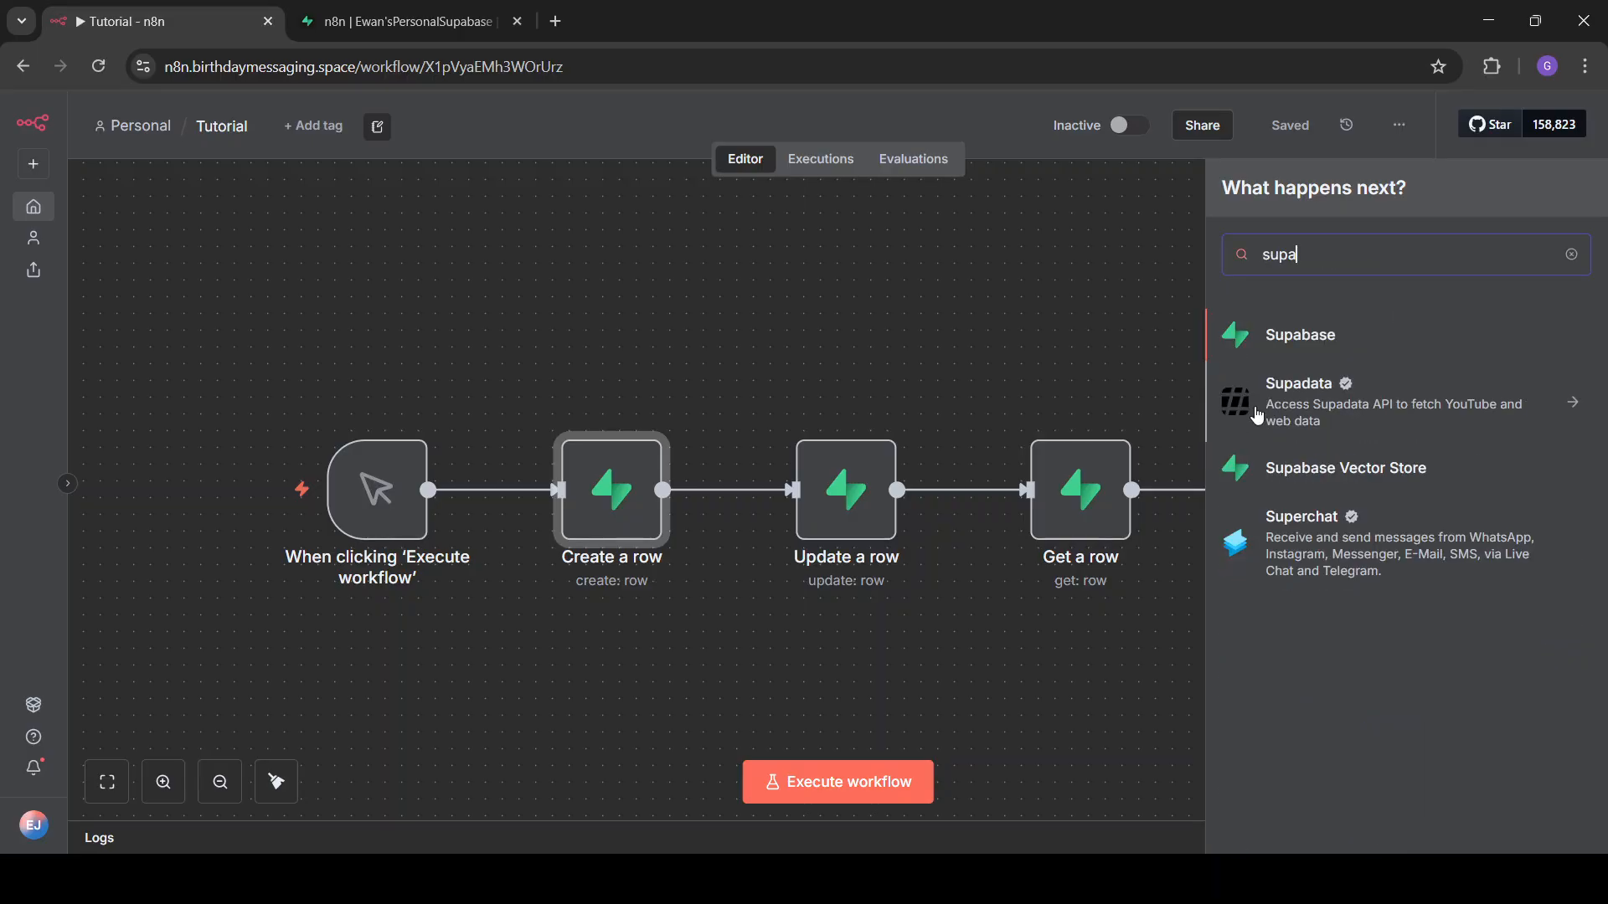
click(1382, 350)
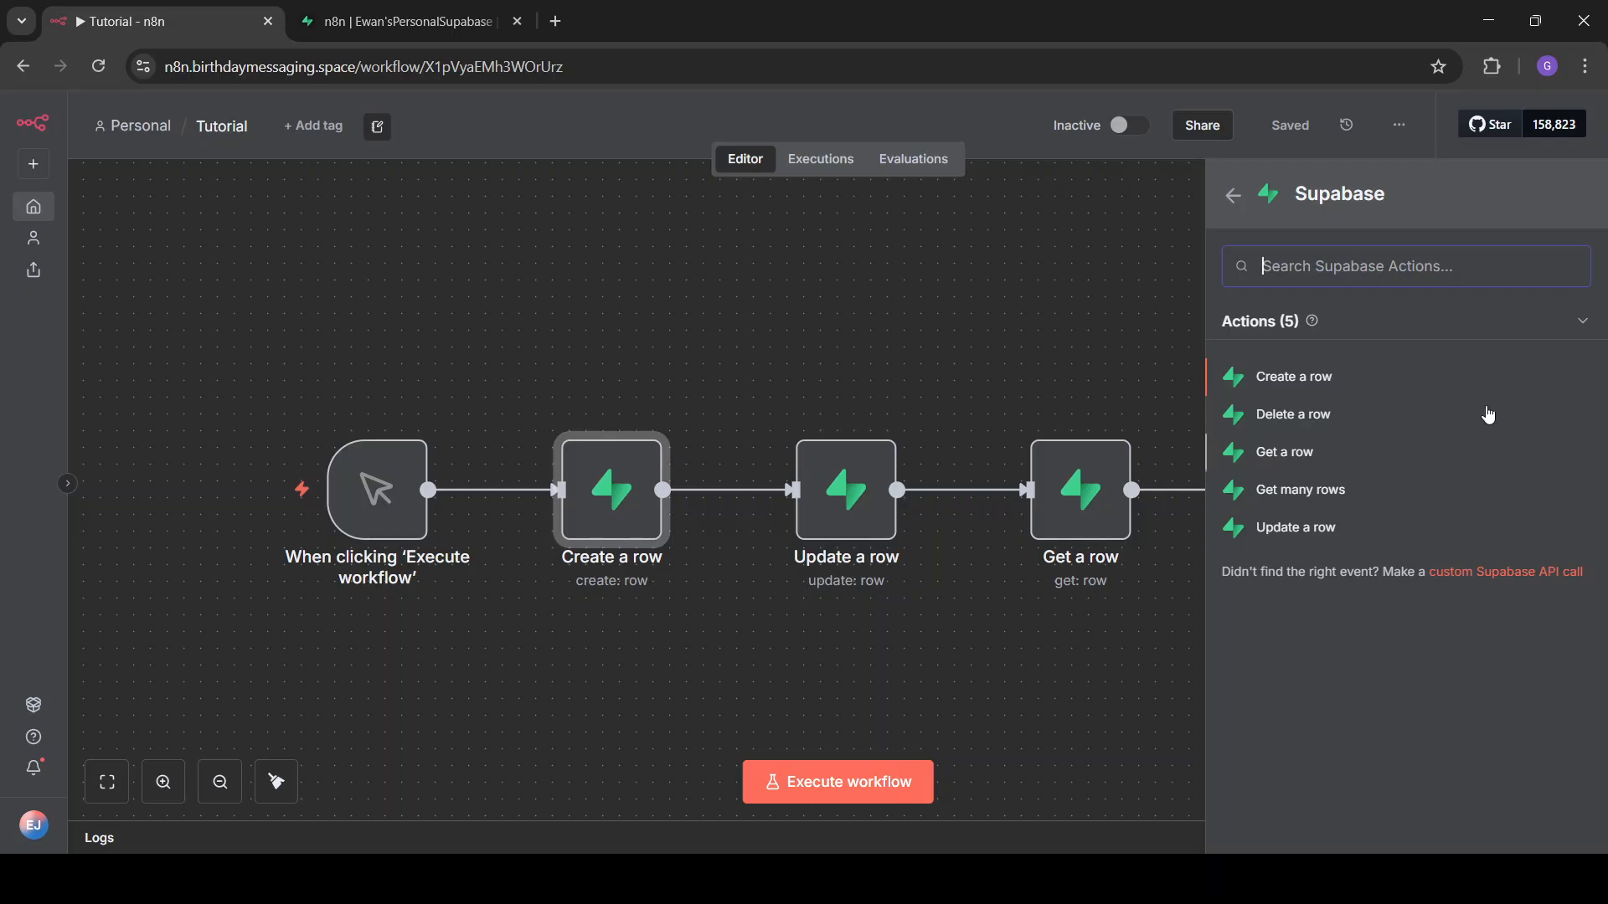
click(823, 315)
- Set the Create a row node's target table to Tutorial1
double_click(615, 487)
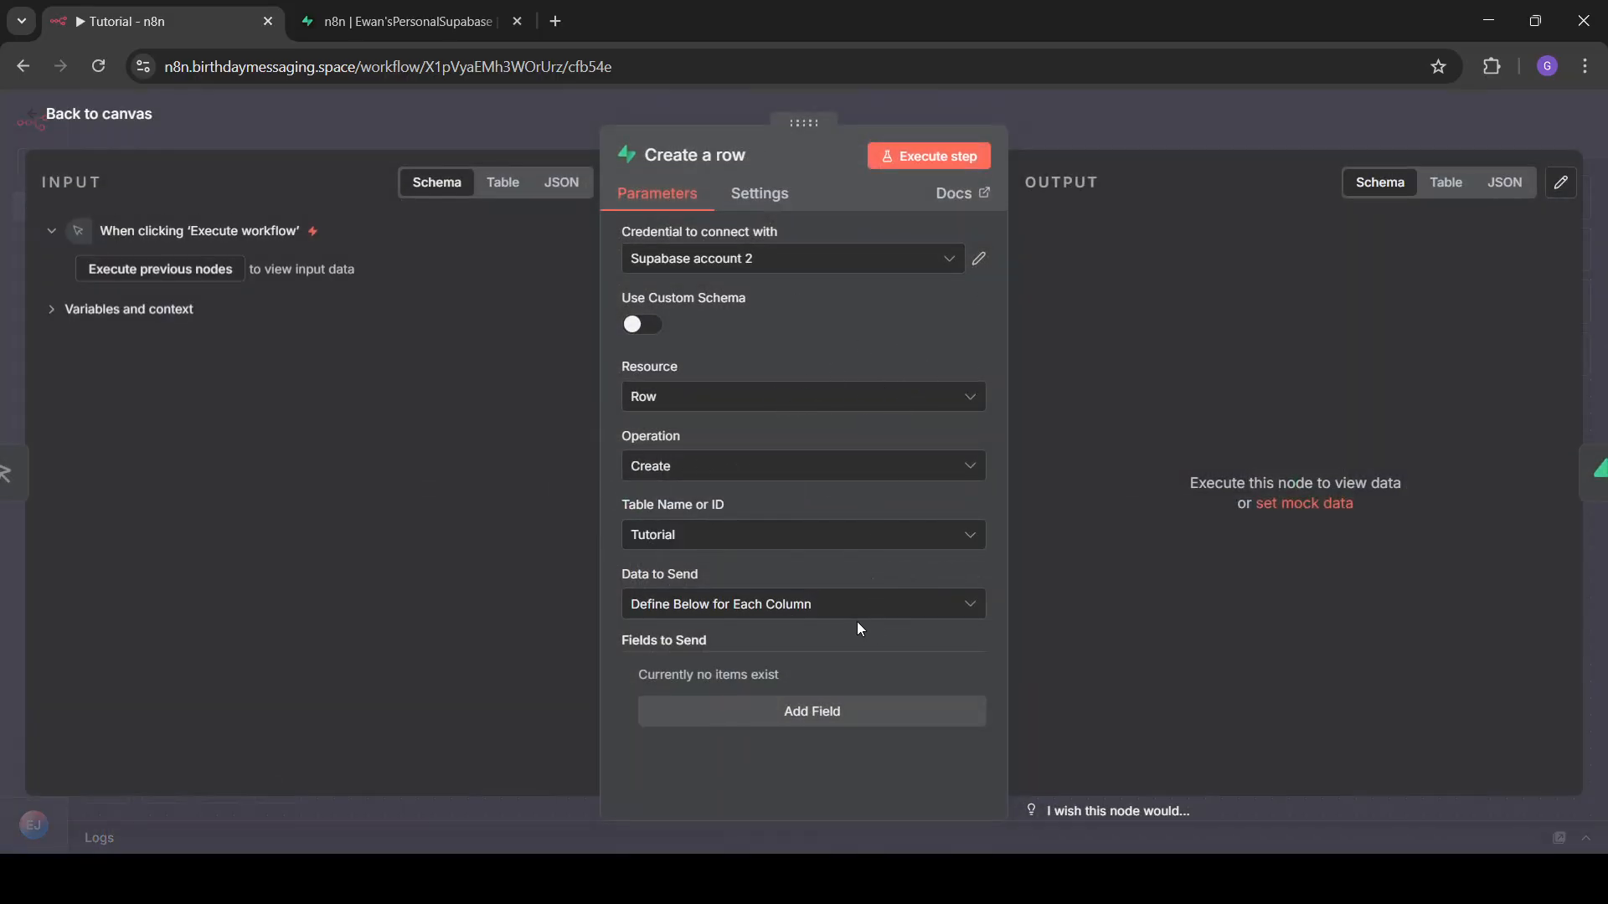
click(1129, 144)
double_click(583, 522)
click(640, 537)
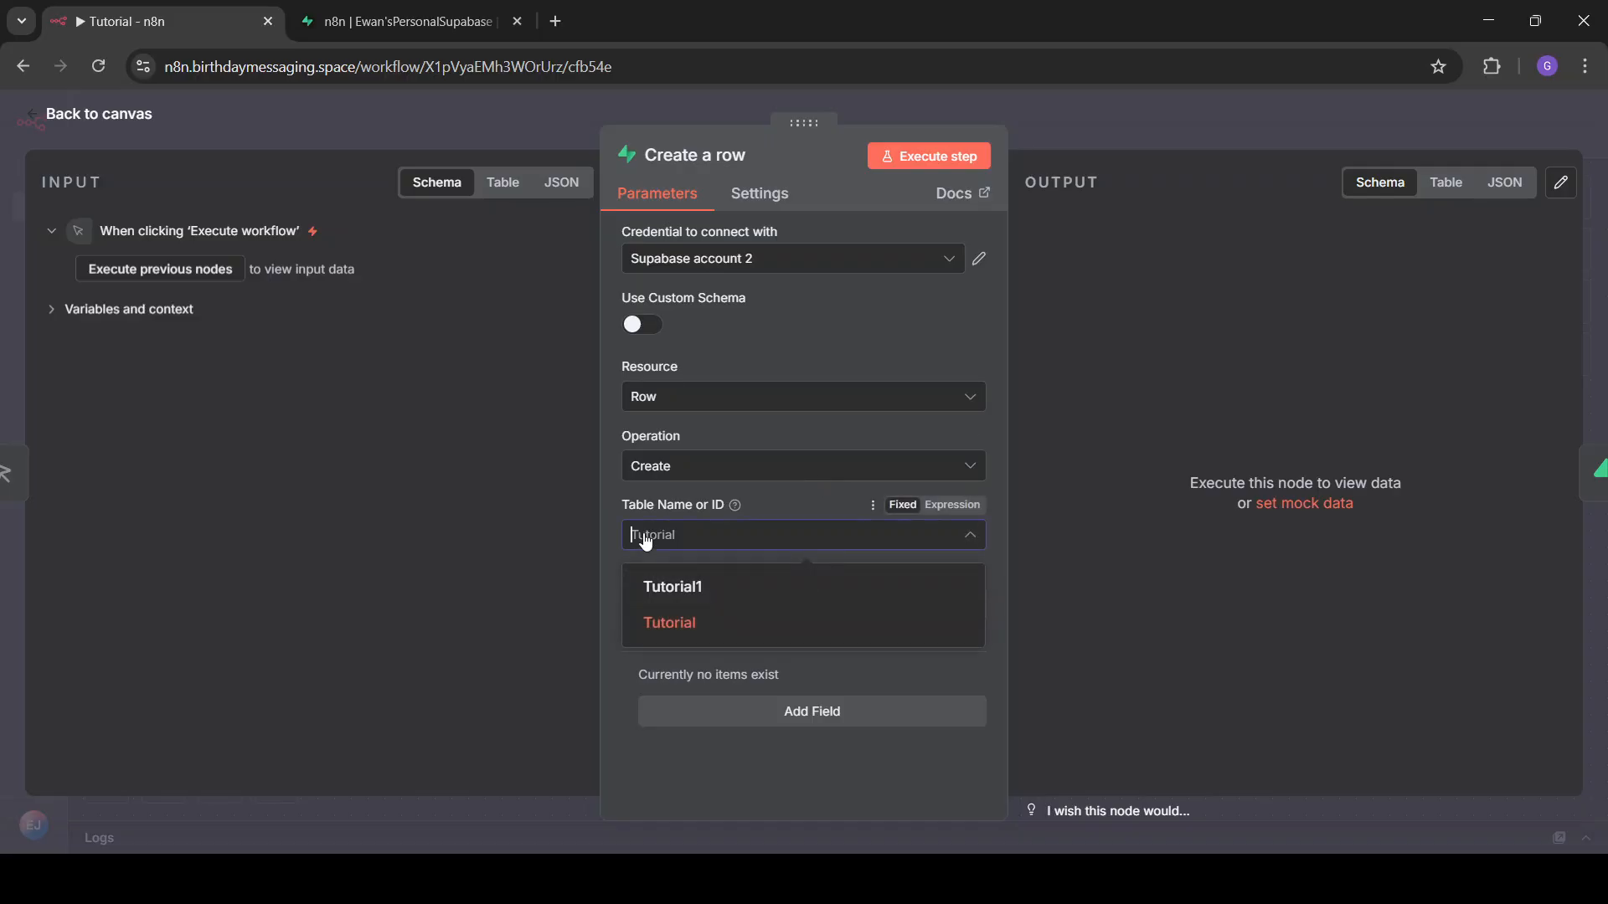
click(700, 589)
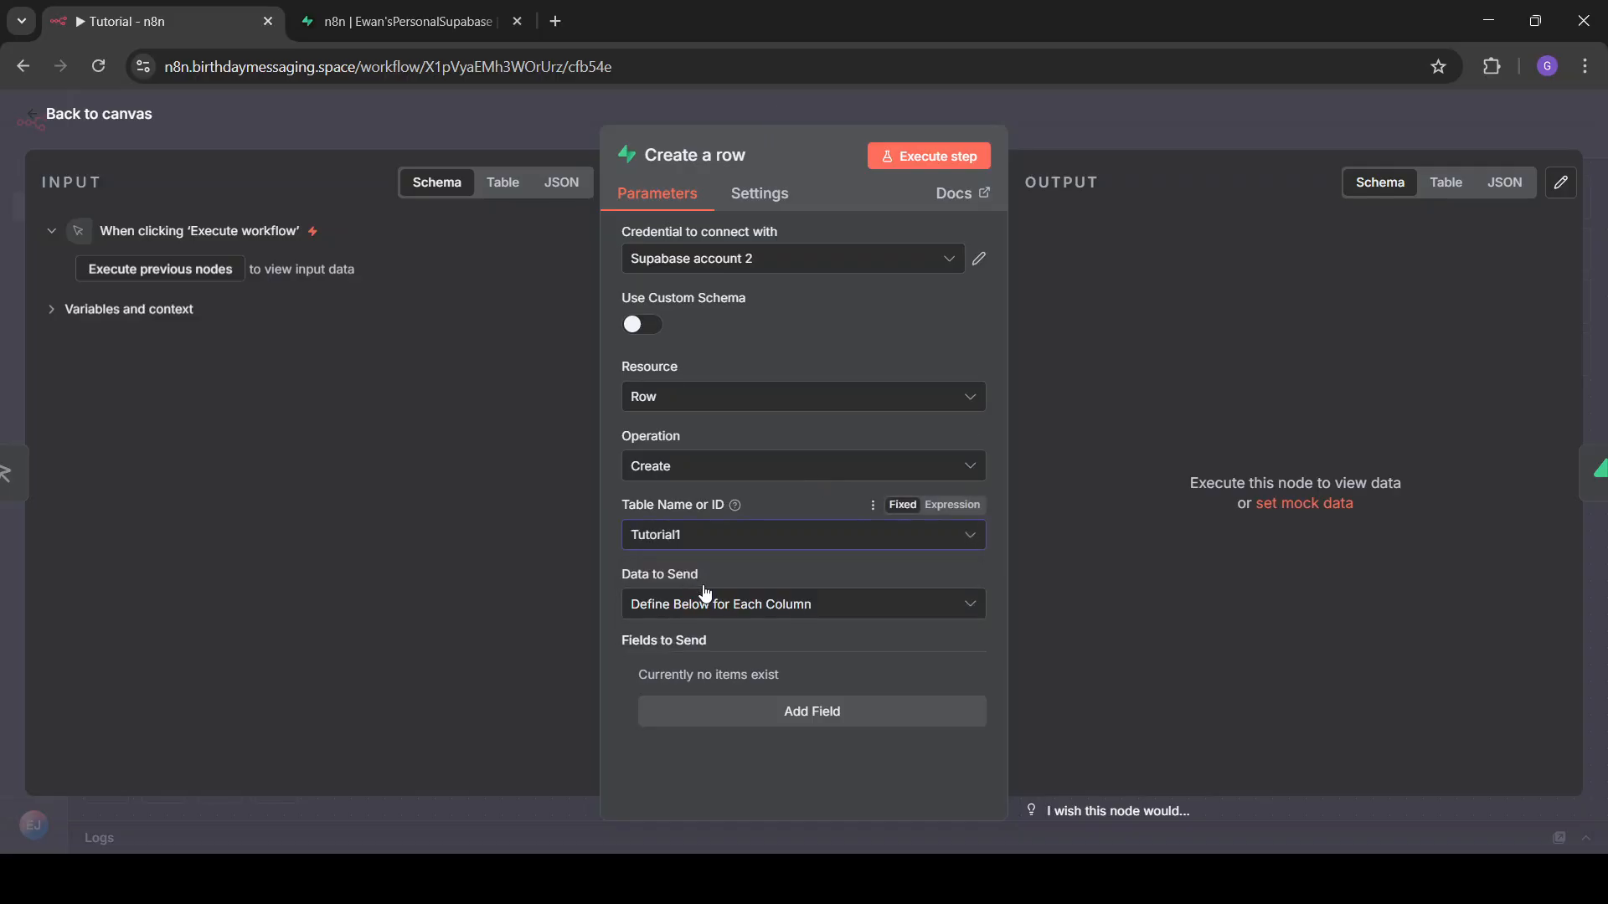
- Check the Create a row node's Data to Send options and selectable columns with a trial field, then remove that field
click(809, 616)
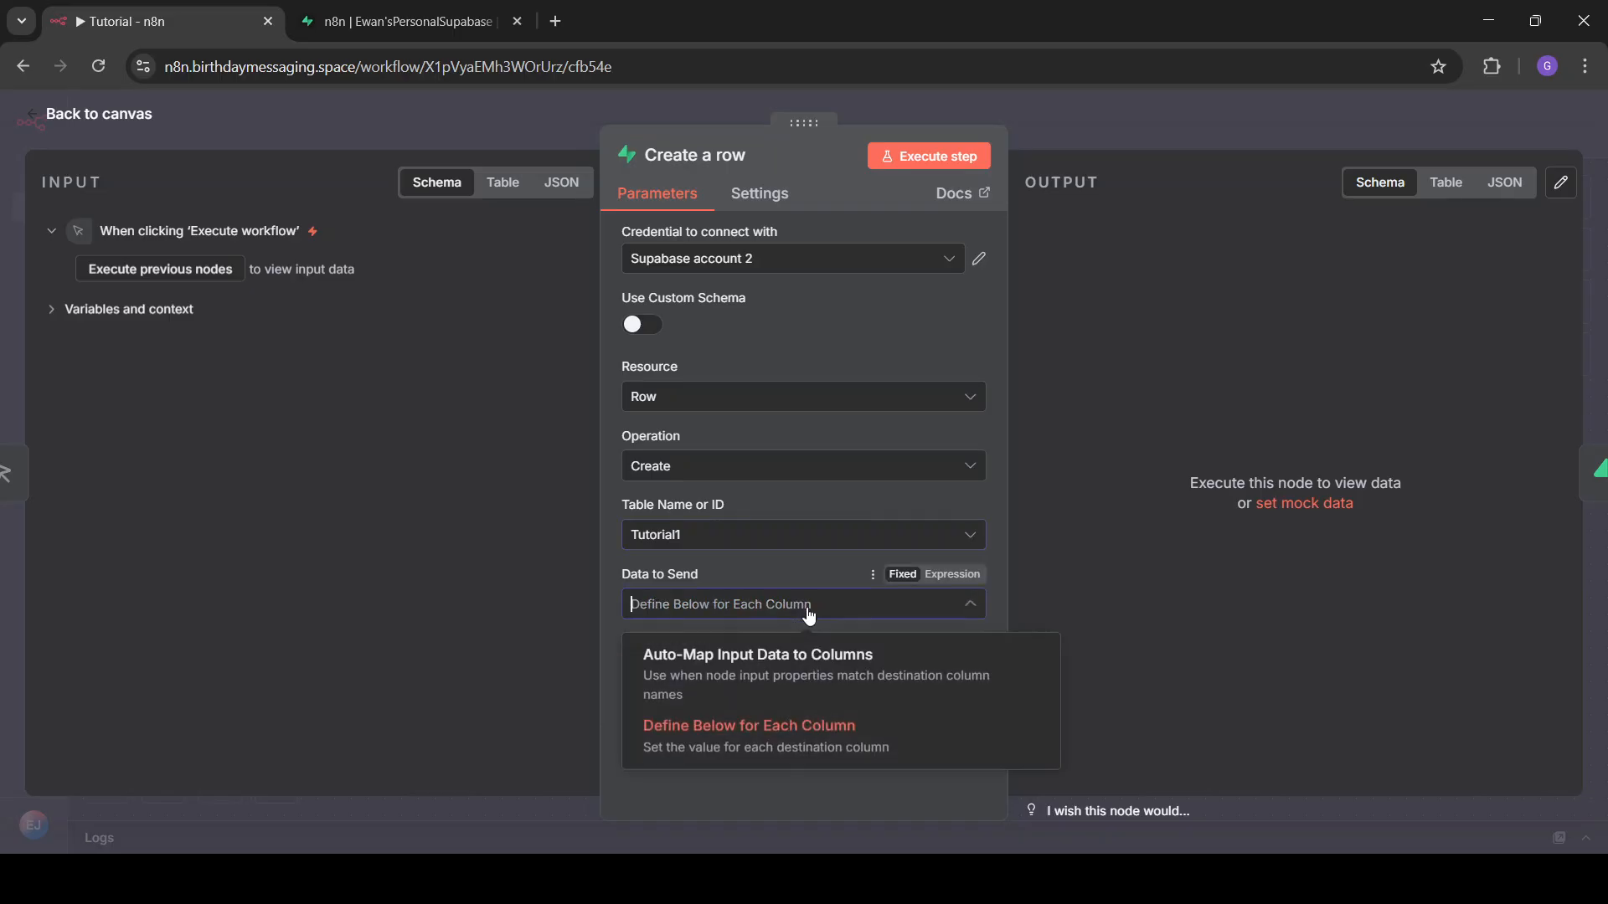
click(809, 616)
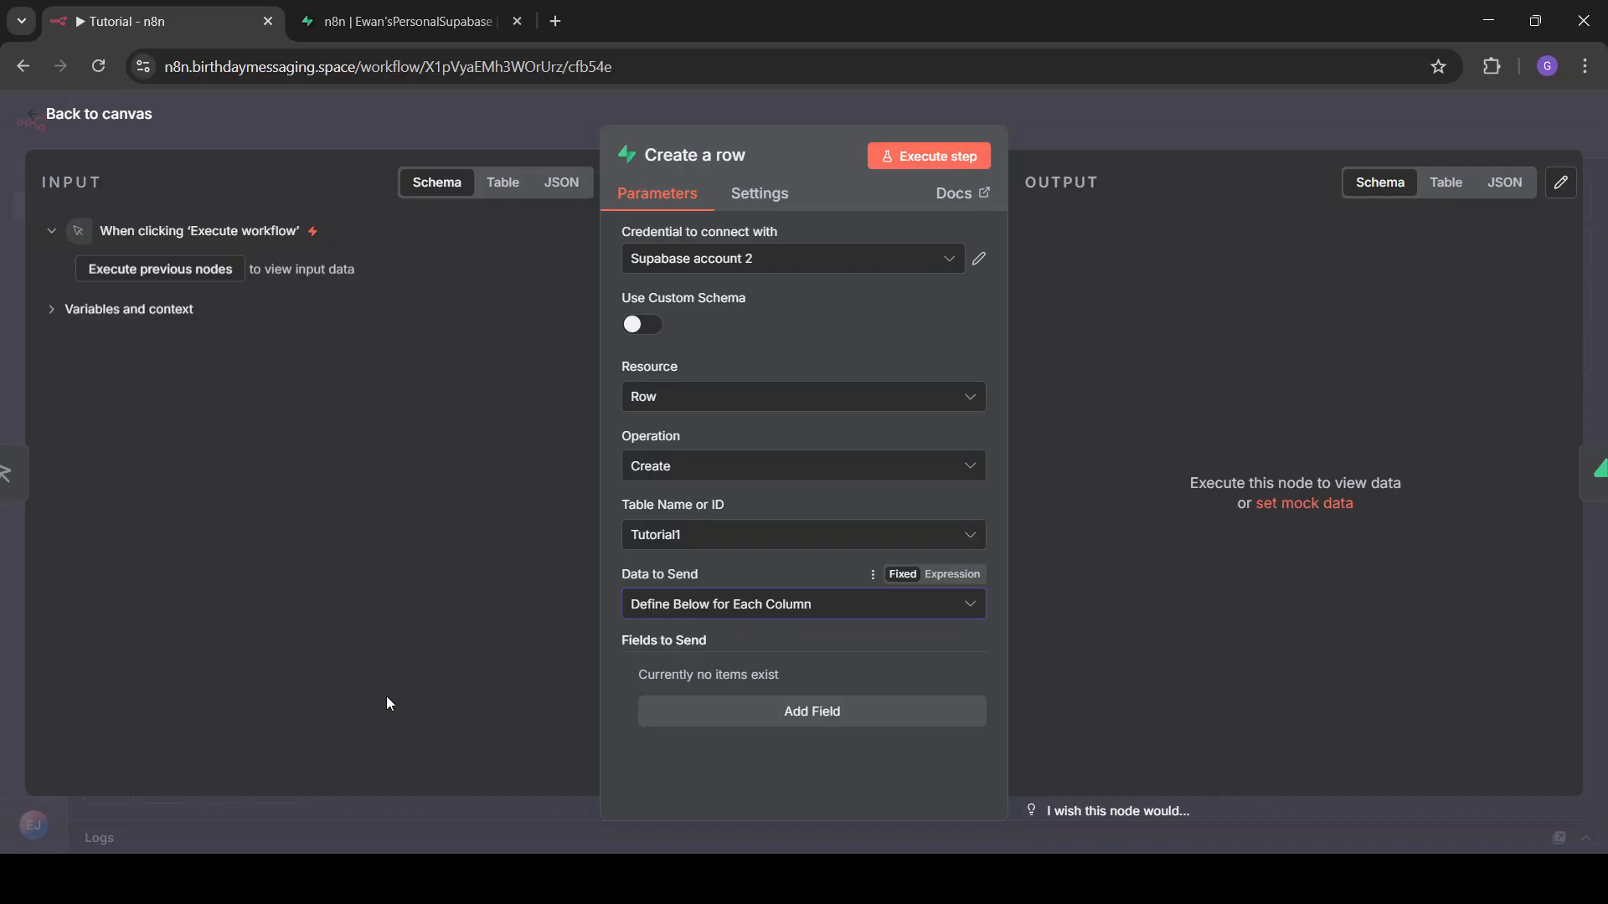
click(791, 721)
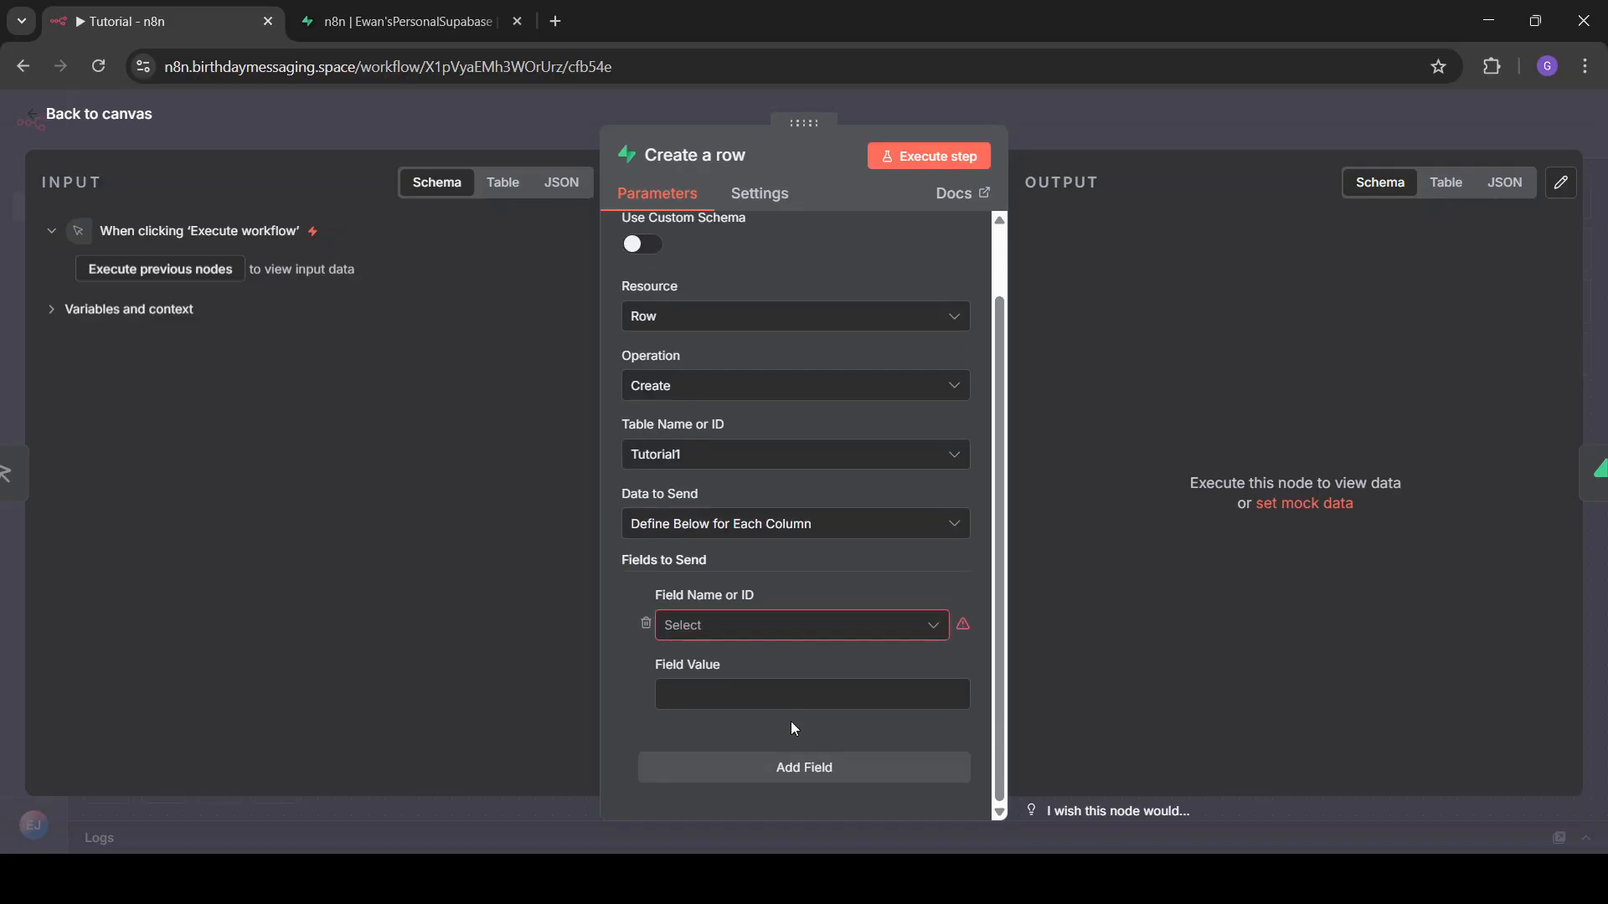
click(758, 624)
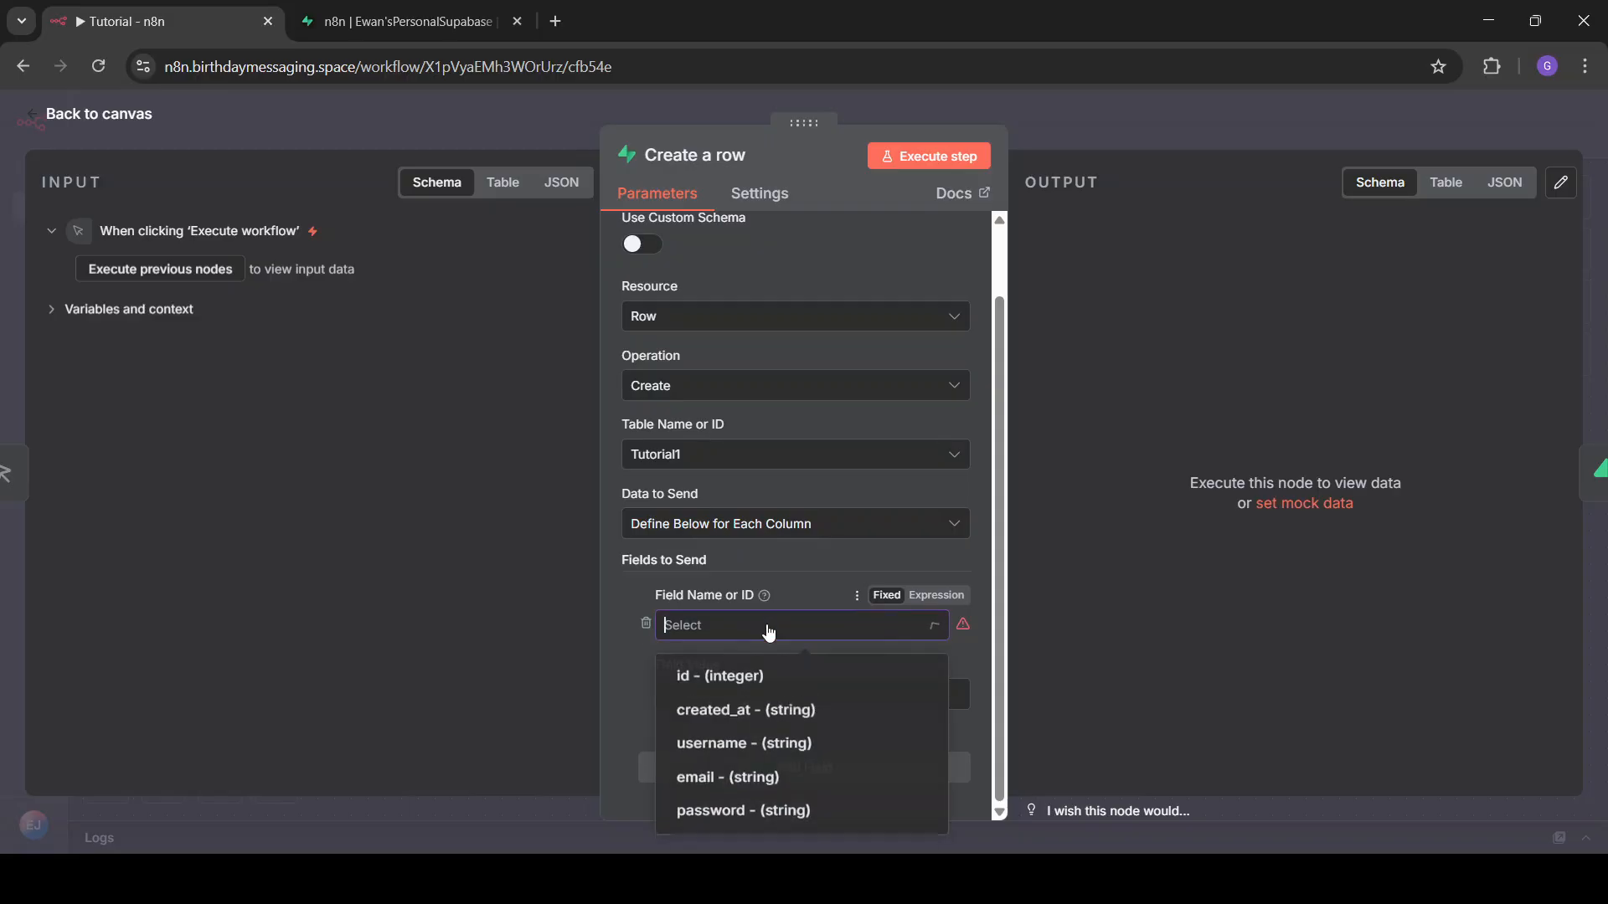
click(721, 566)
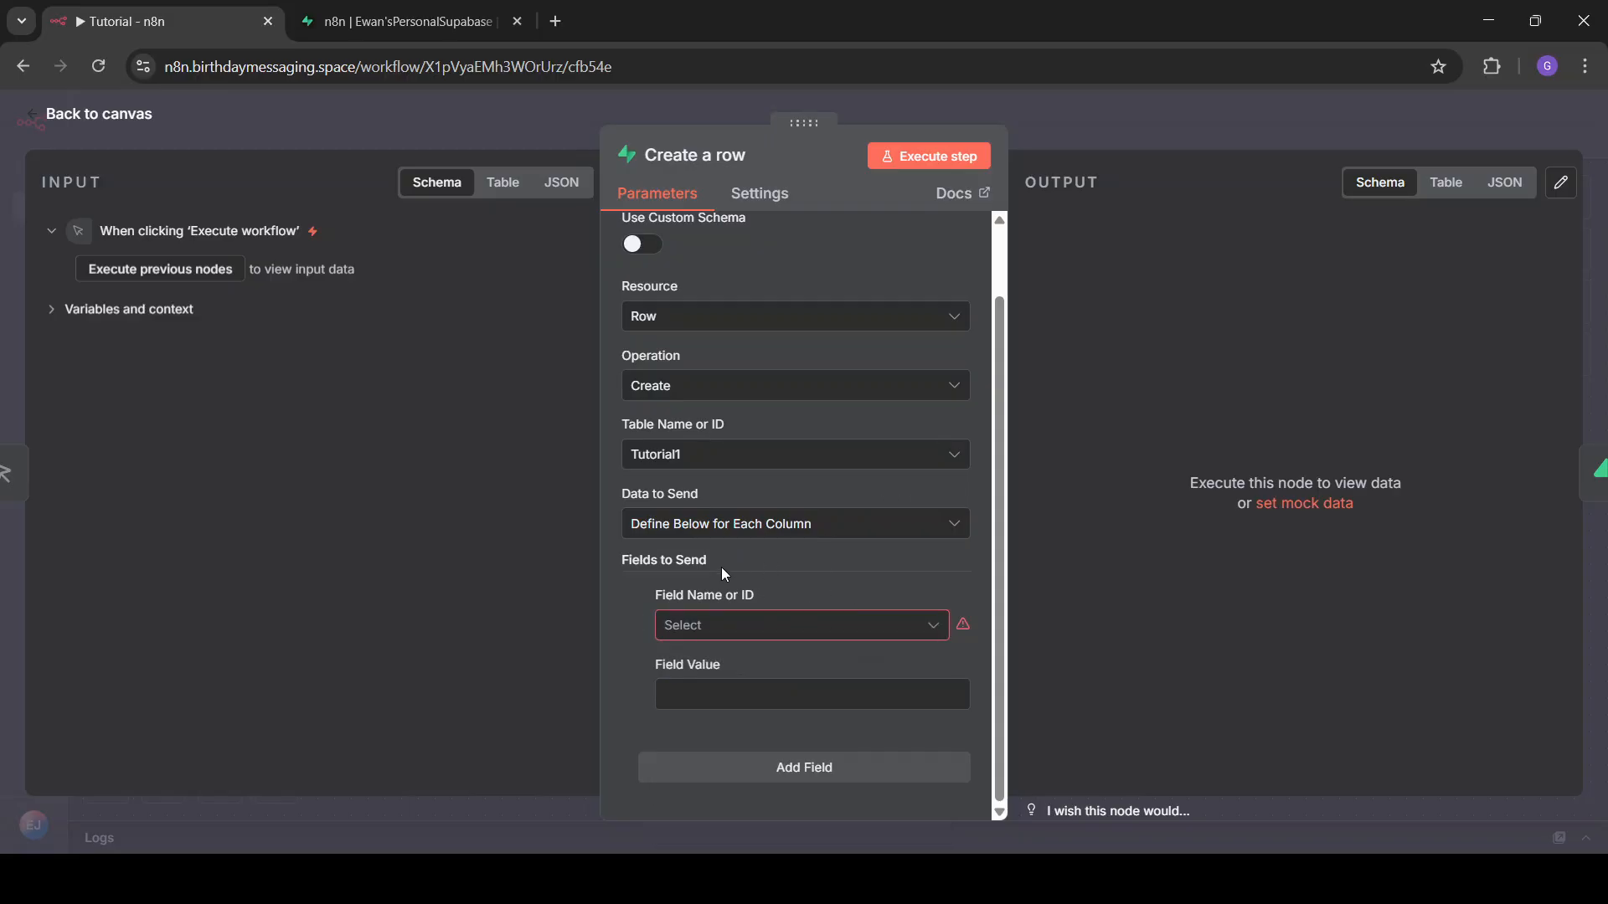
click(704, 566)
click(647, 628)
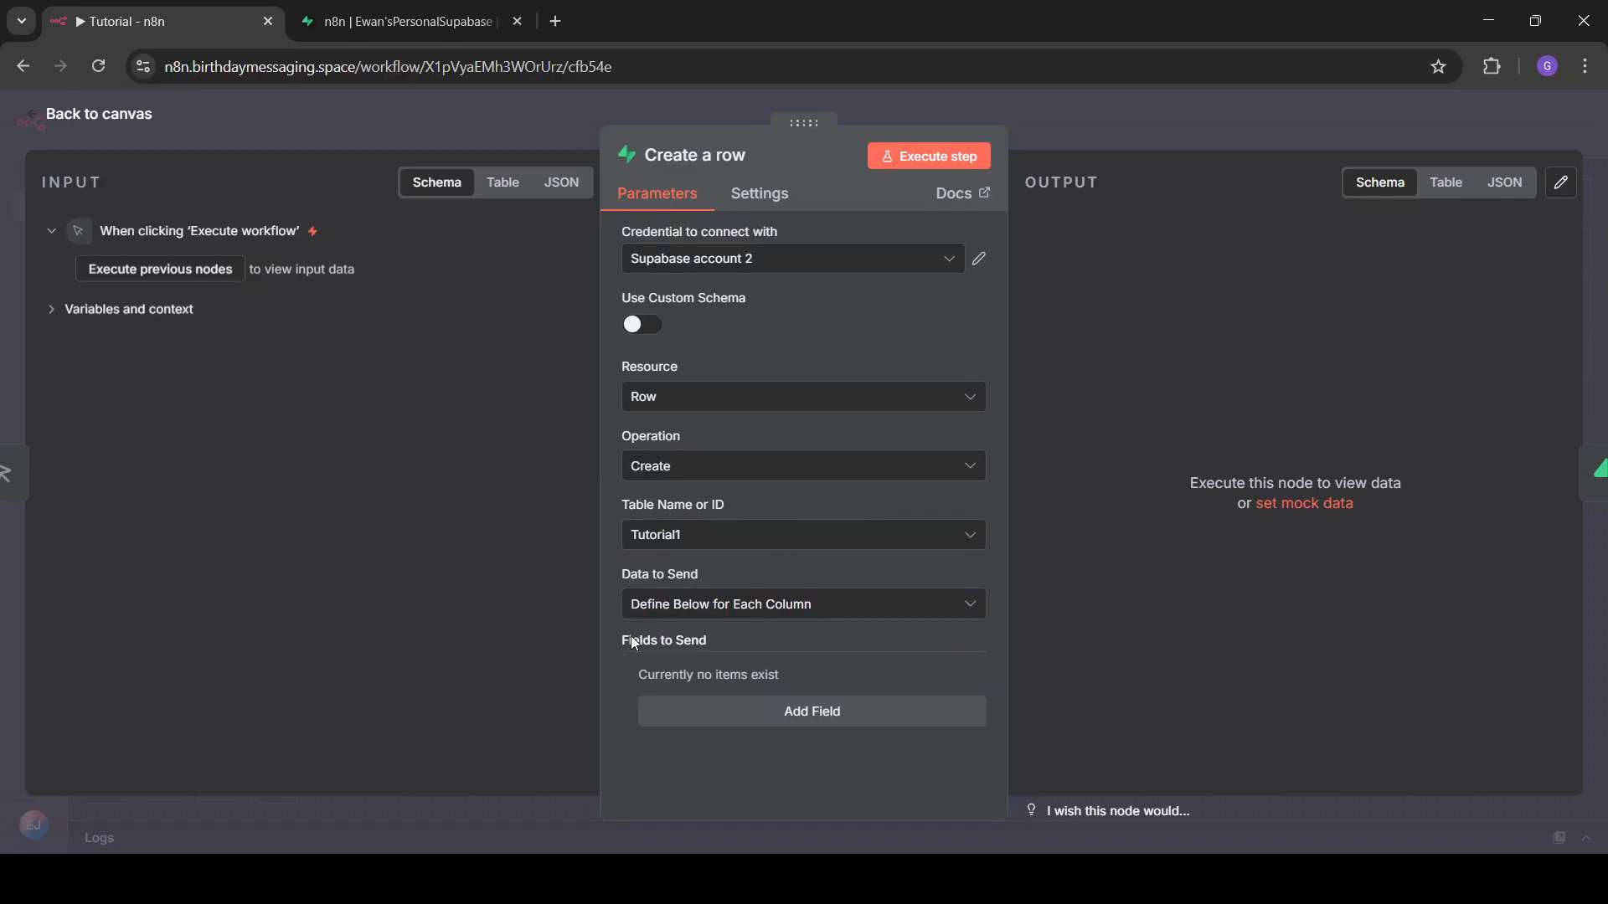
click(734, 641)
click(734, 542)
click(735, 540)
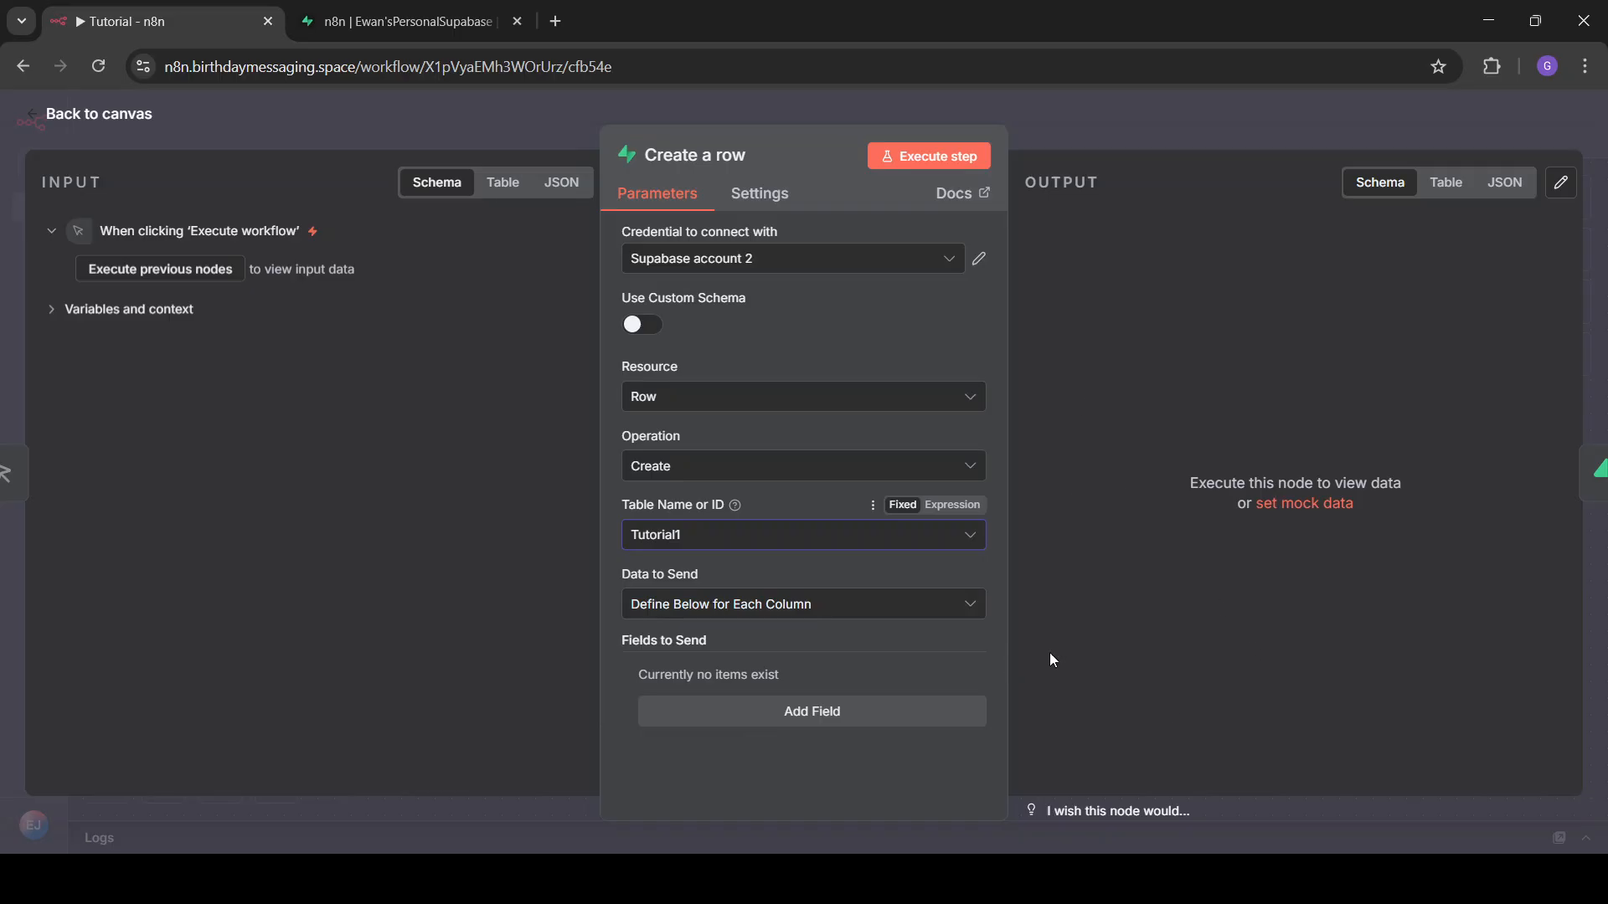
- Open the Update a row node and set its target table to Tutorial1
click(1178, 107)
double_click(856, 523)
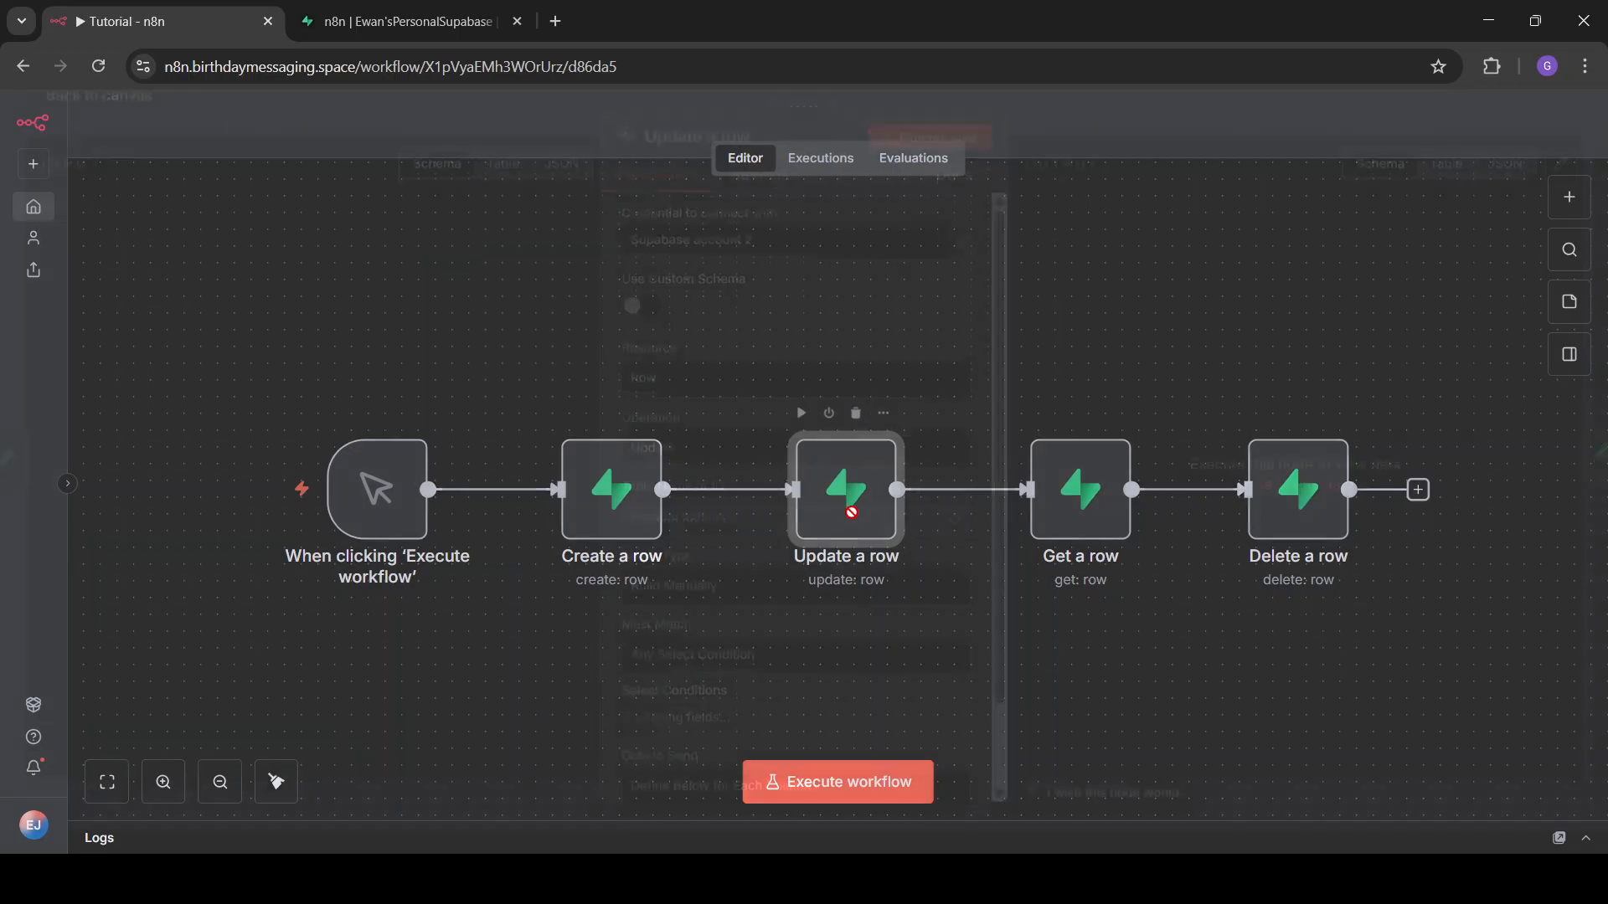
scroll(832, 409, down, 1)
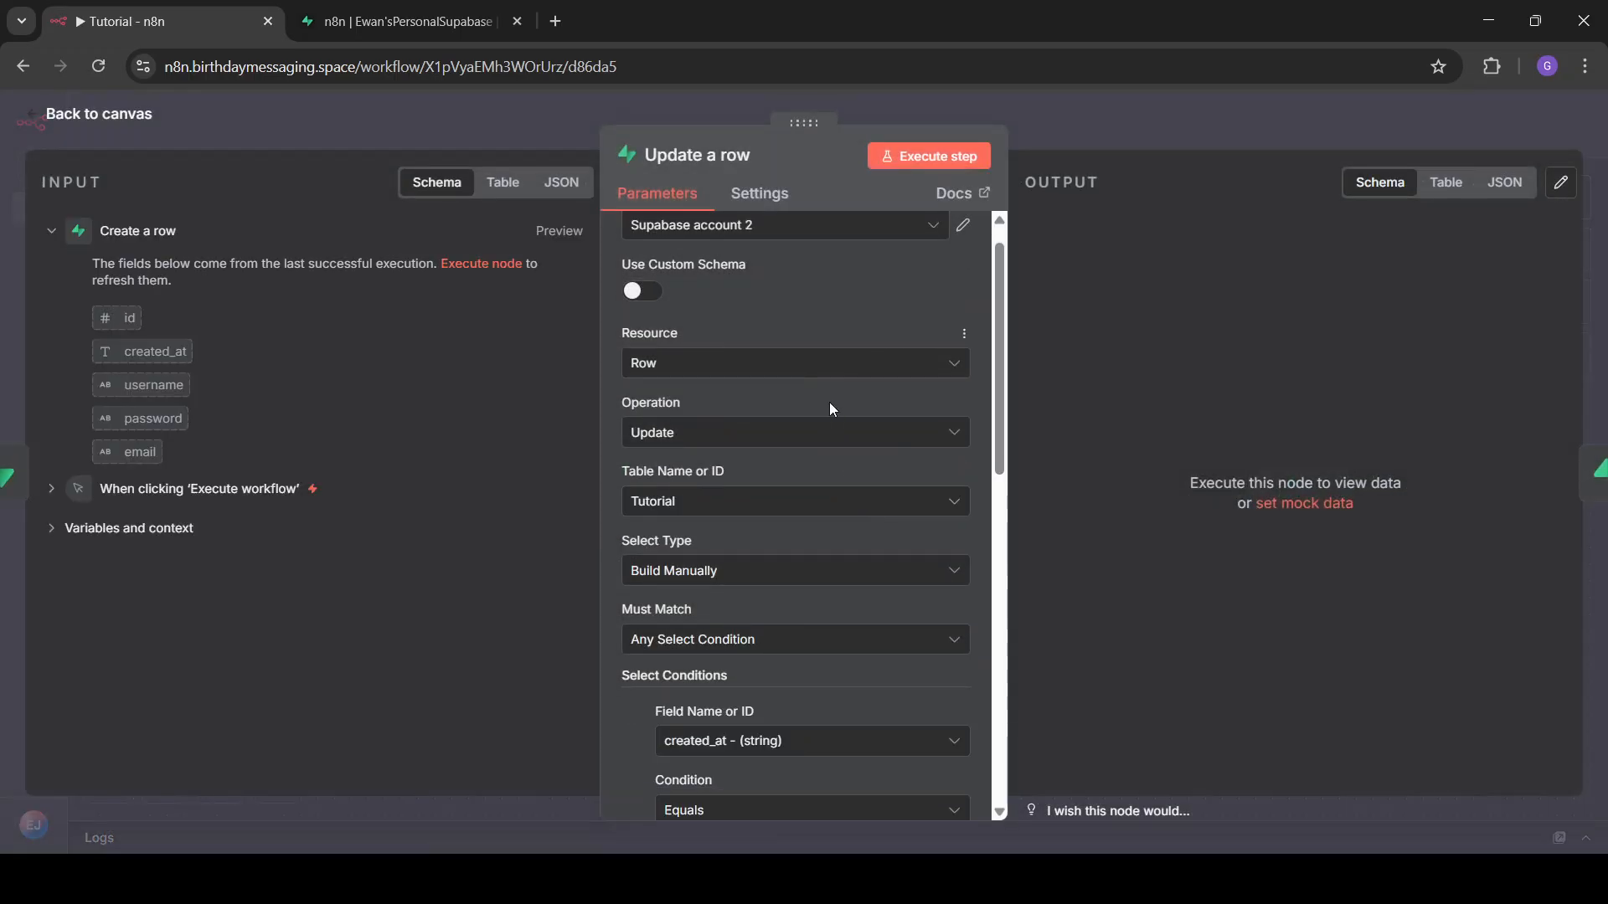
click(813, 512)
click(797, 556)
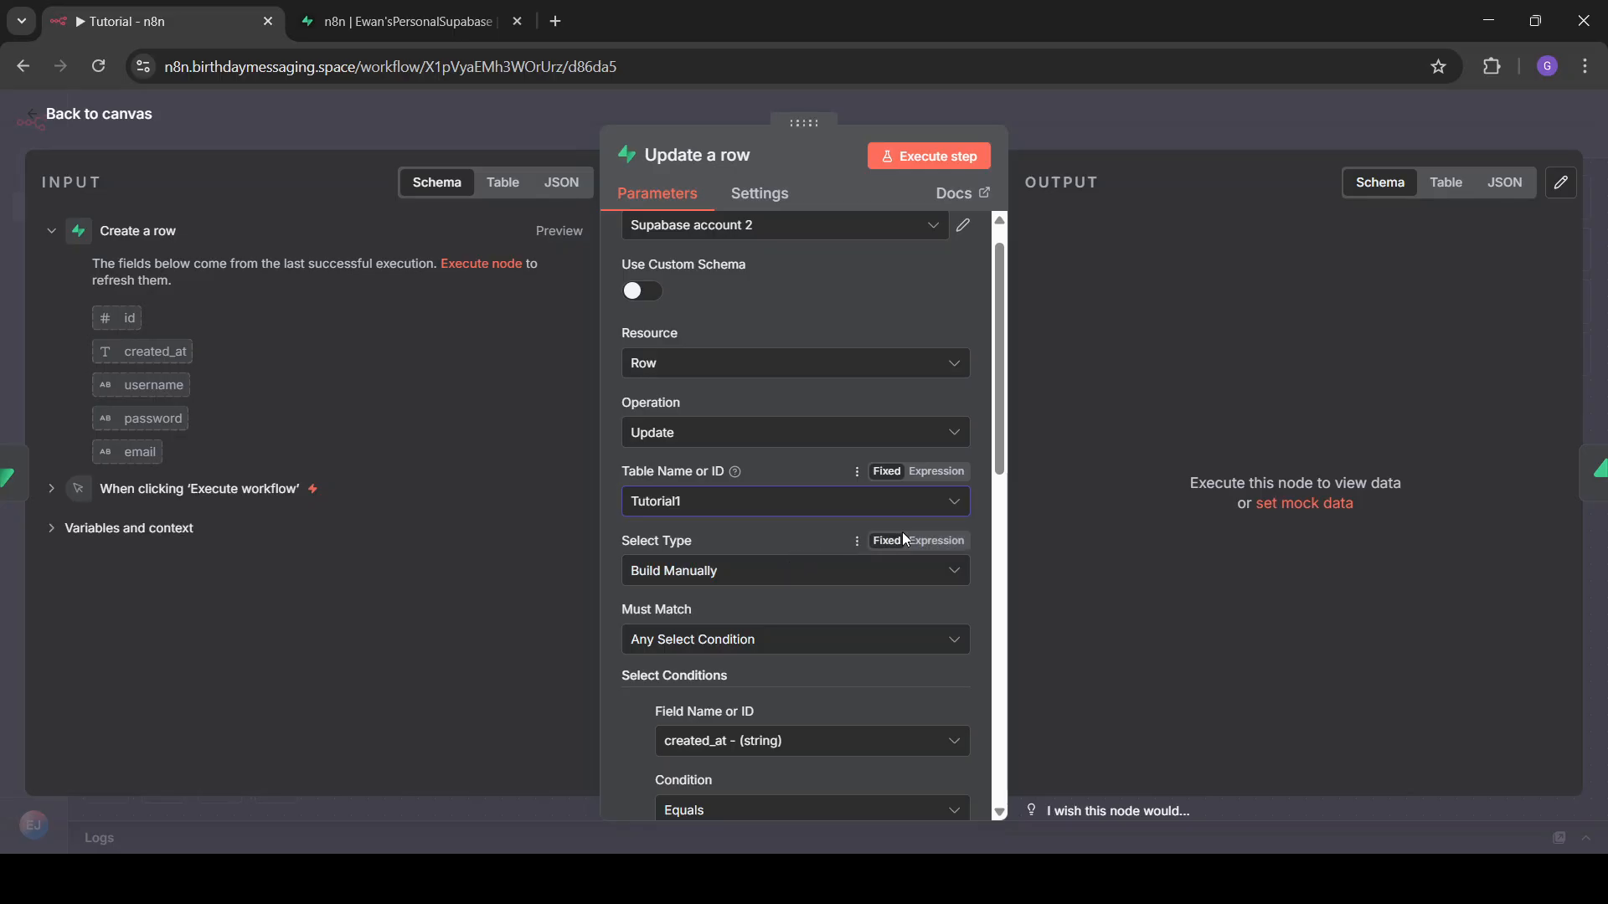
- Set the field of the Update a row node's select condition to id - (integer)
scroll(902, 531, down, 4)
scroll(902, 531, down, 2)
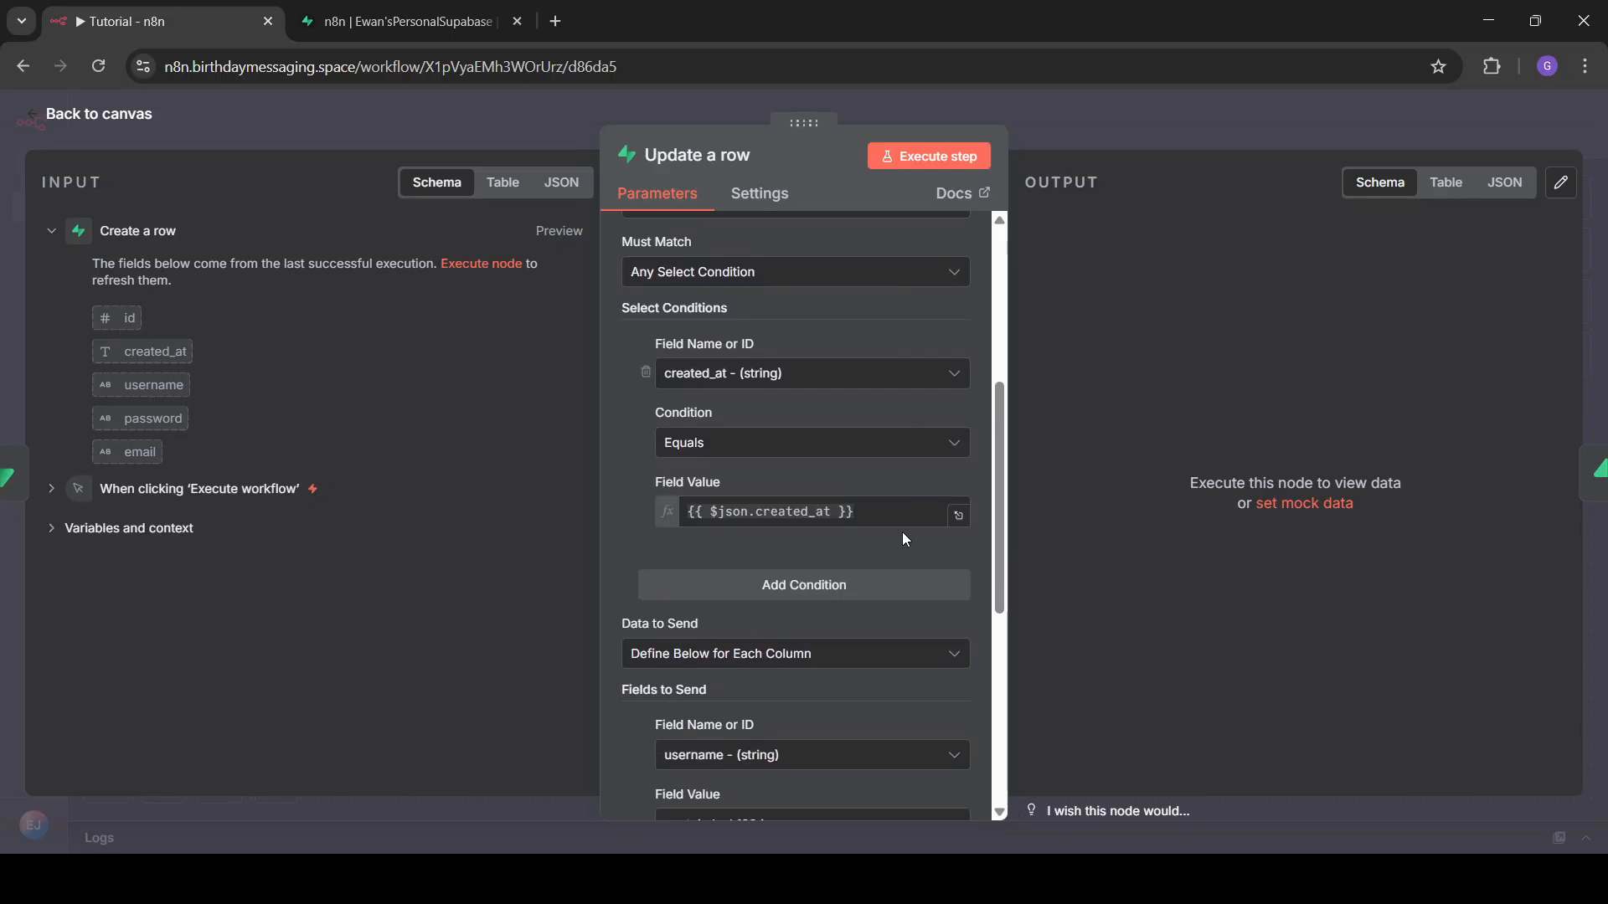
scroll(902, 531, up, 5)
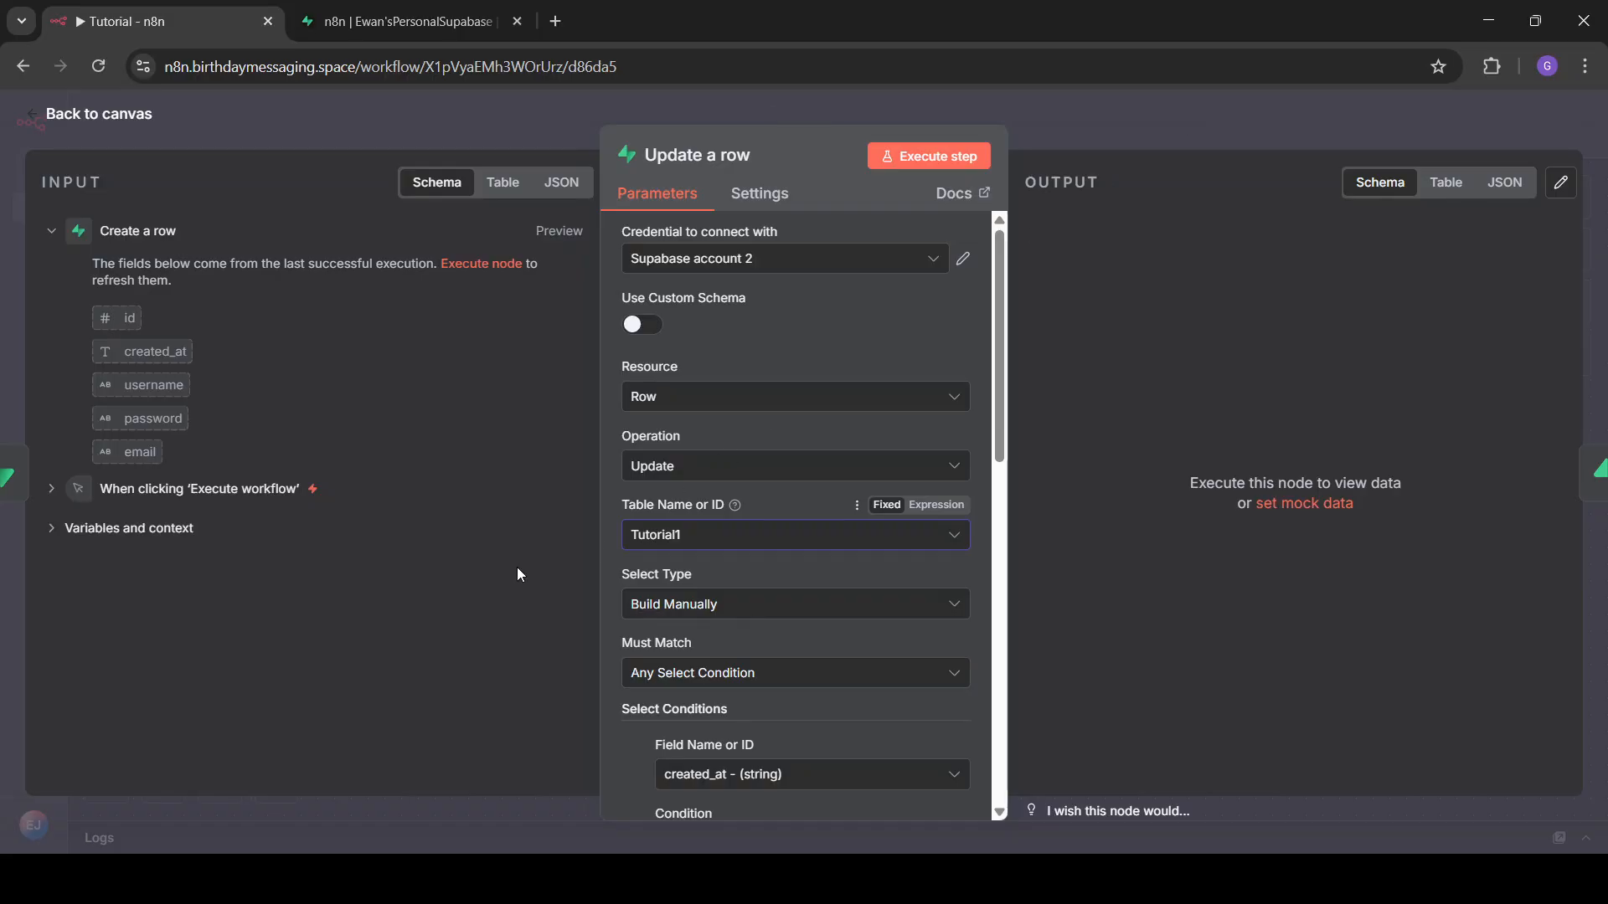
scroll(807, 410, down, 1)
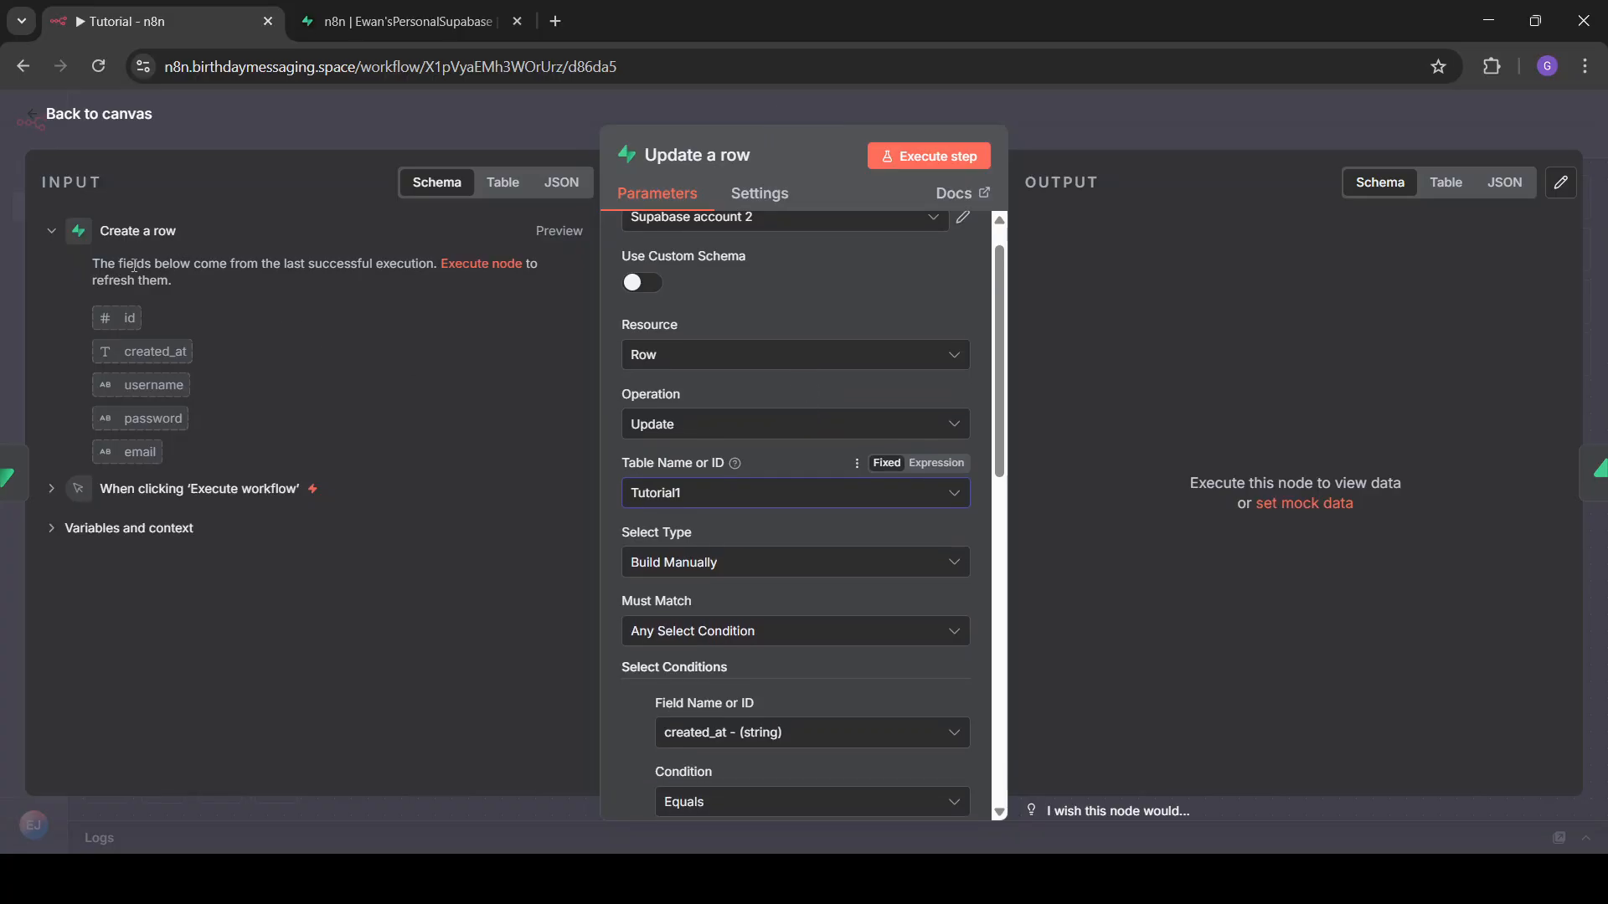
scroll(913, 356, down, 3)
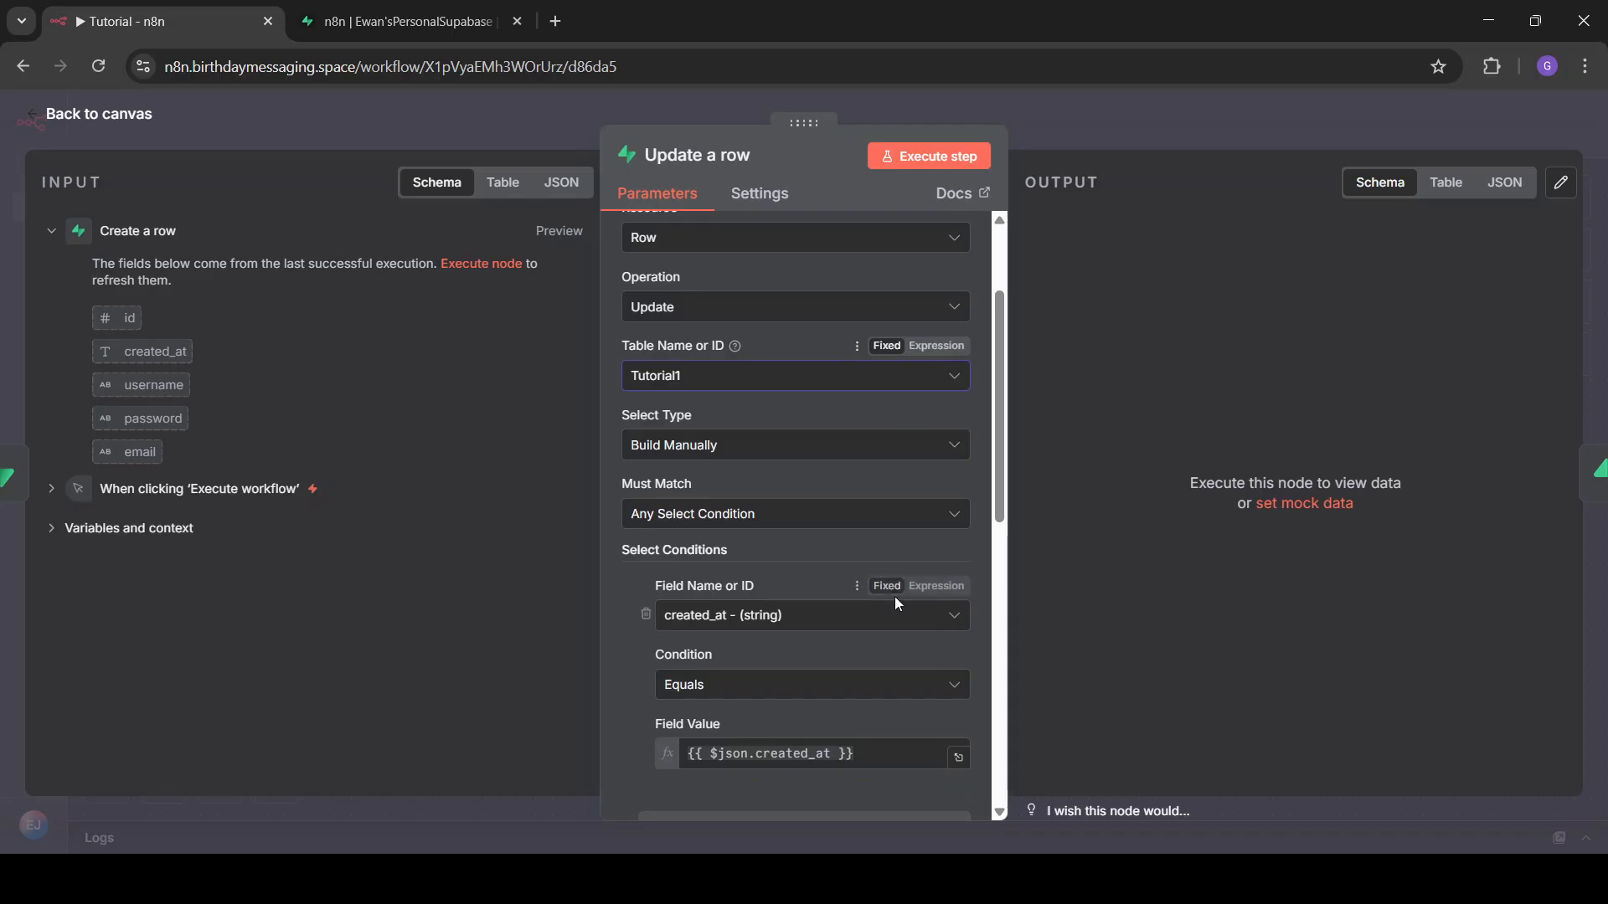
click(879, 615)
click(752, 666)
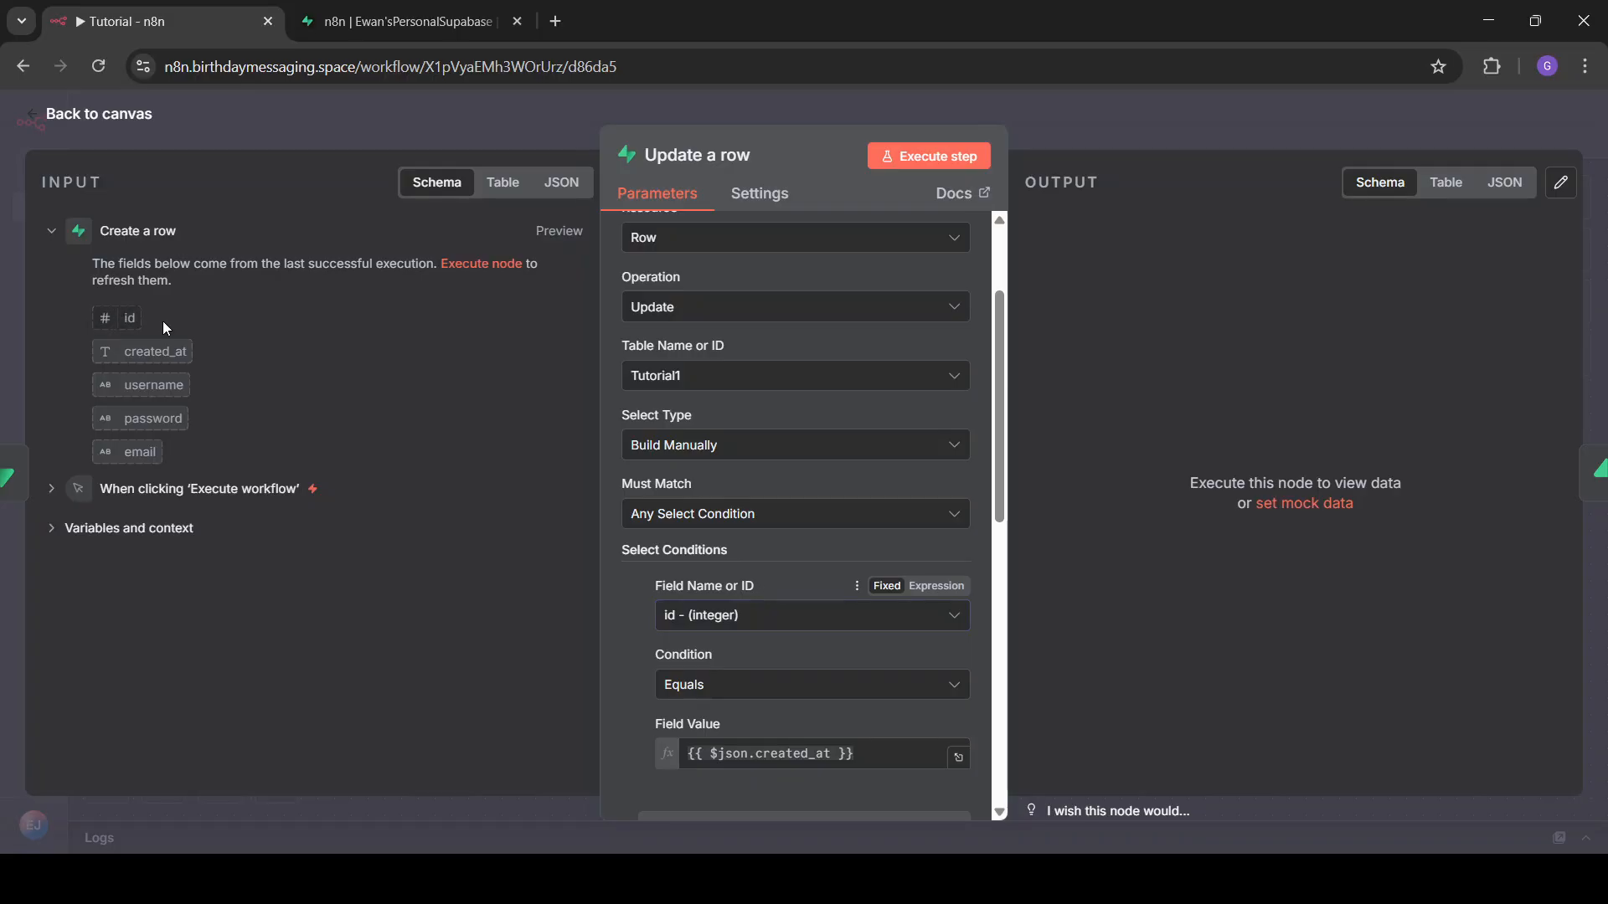
- Replace the condition's field value with the id from the Create a row input, leaving only the expression {{ $json.id }}
drag(118, 317, 855, 760)
click(855, 760)
key(BackSpace)
key(BackSpace)
key(BackSpace)
key(BackSpace)
key(BackSpace)
key(BackSpace)
key(BackSpace)
key(BackSpace)
key(BackSpace)
key(BackSpace)
key(BackSpace)
key(BackSpace)
key(BackSpace)
key(BackSpace)
key(BackSpace)
key(BackSpace)
key(BackSpace)
key(BackSpace)
key(BackSpace)
key(BackSpace)
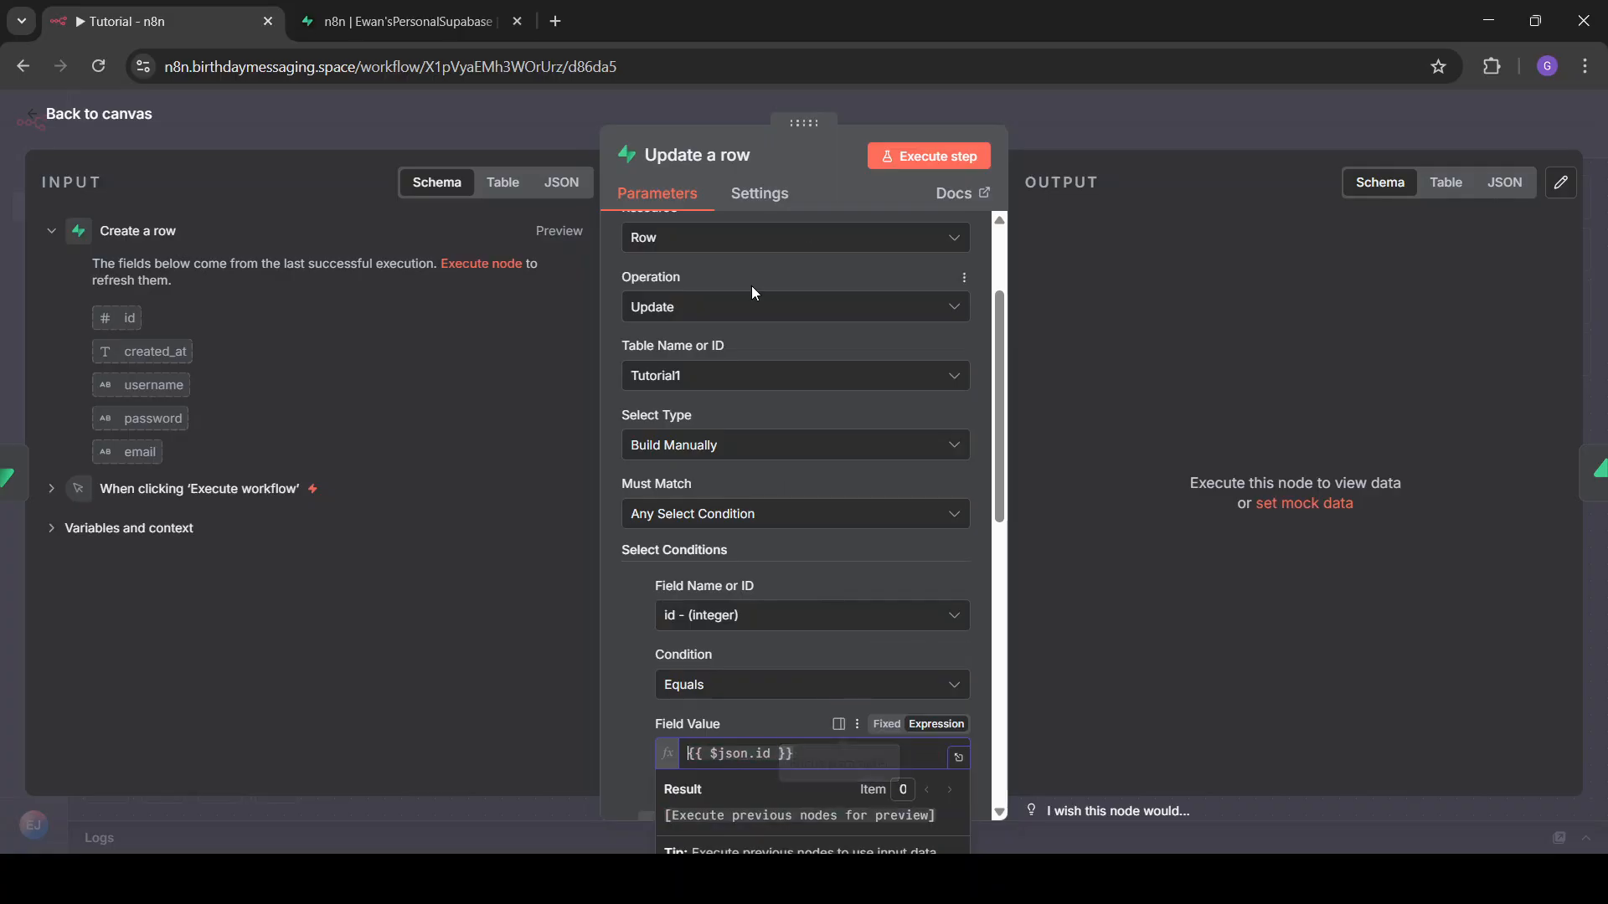
click(630, 674)
- Review the Select Type and Must Match options of the Update a row node, keeping Build Manually and Any Select Condition
scroll(629, 673, up, 1)
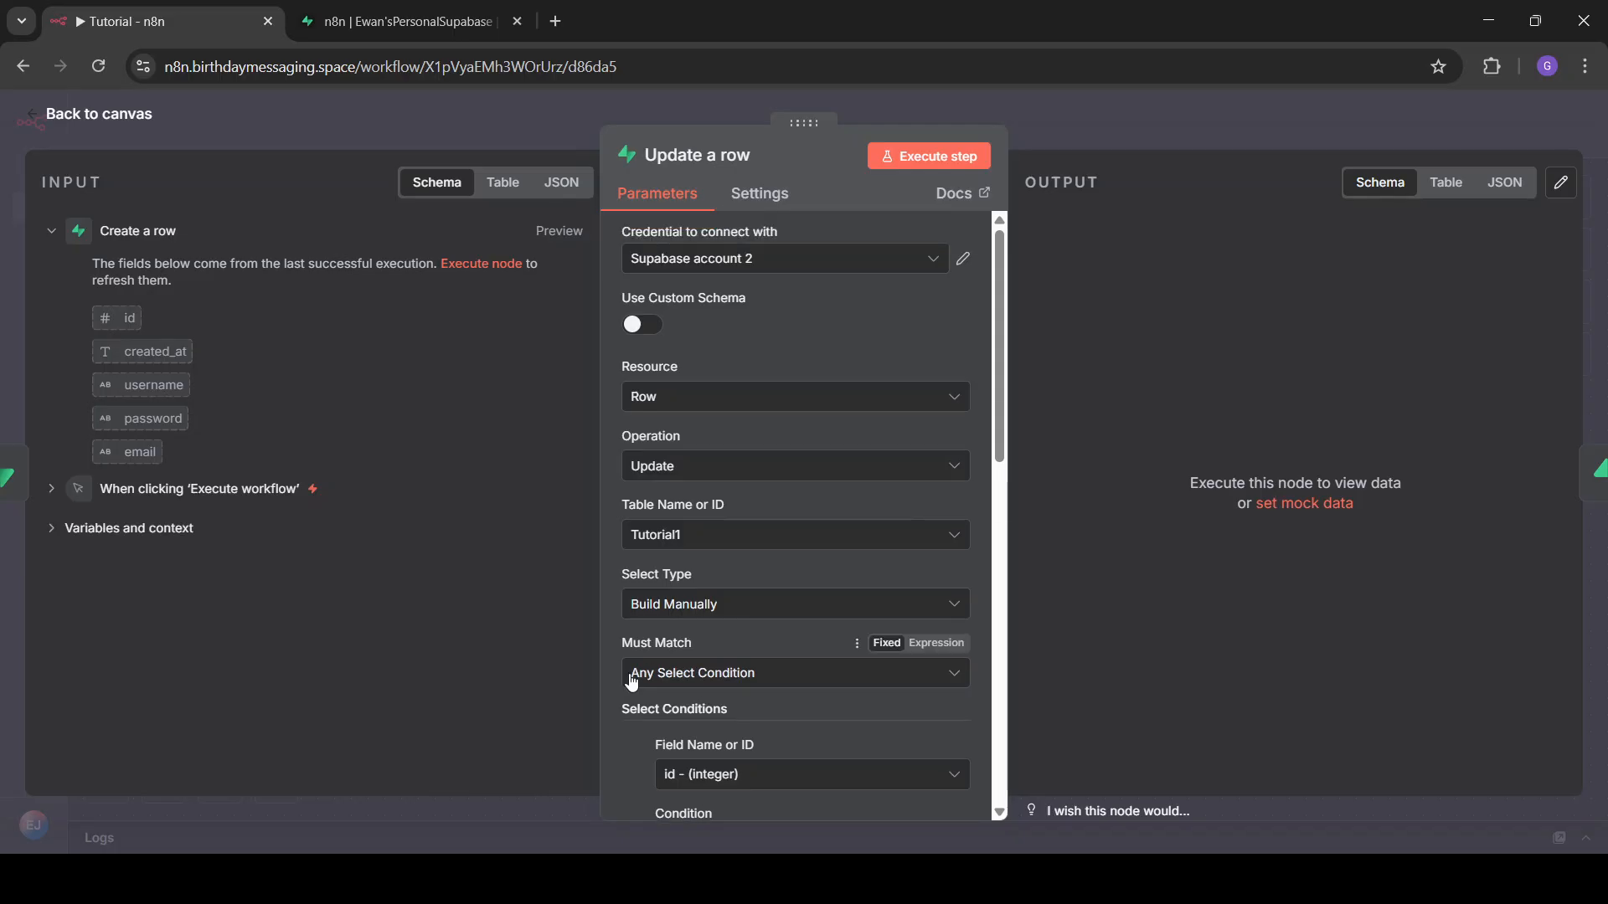
scroll(762, 432, down, 2)
scroll(762, 432, down, 1)
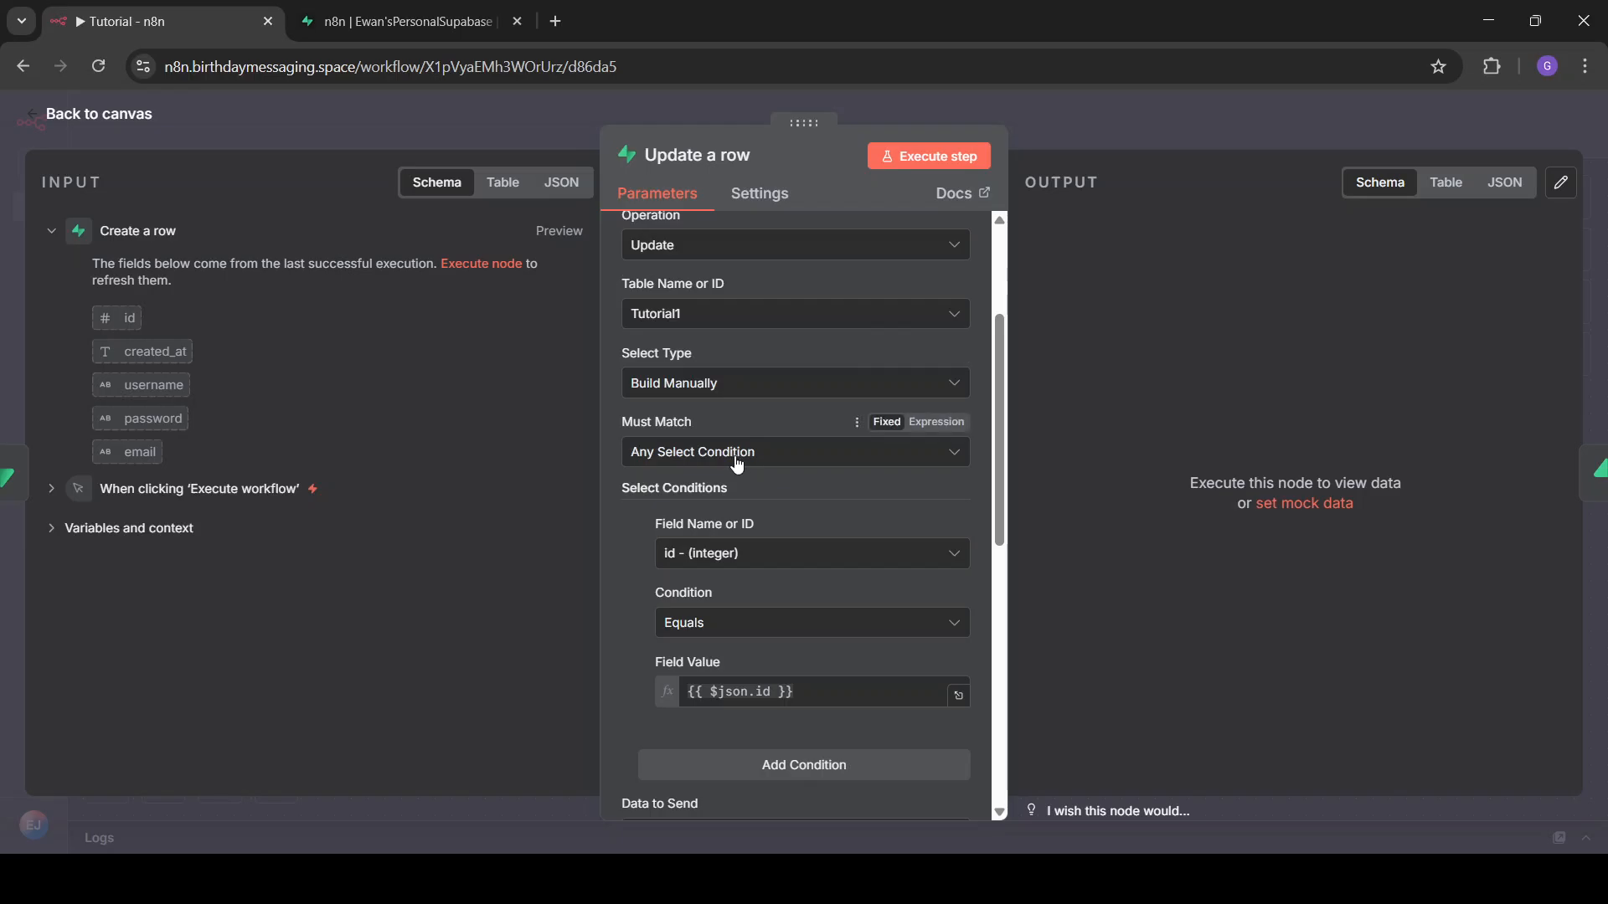
click(740, 391)
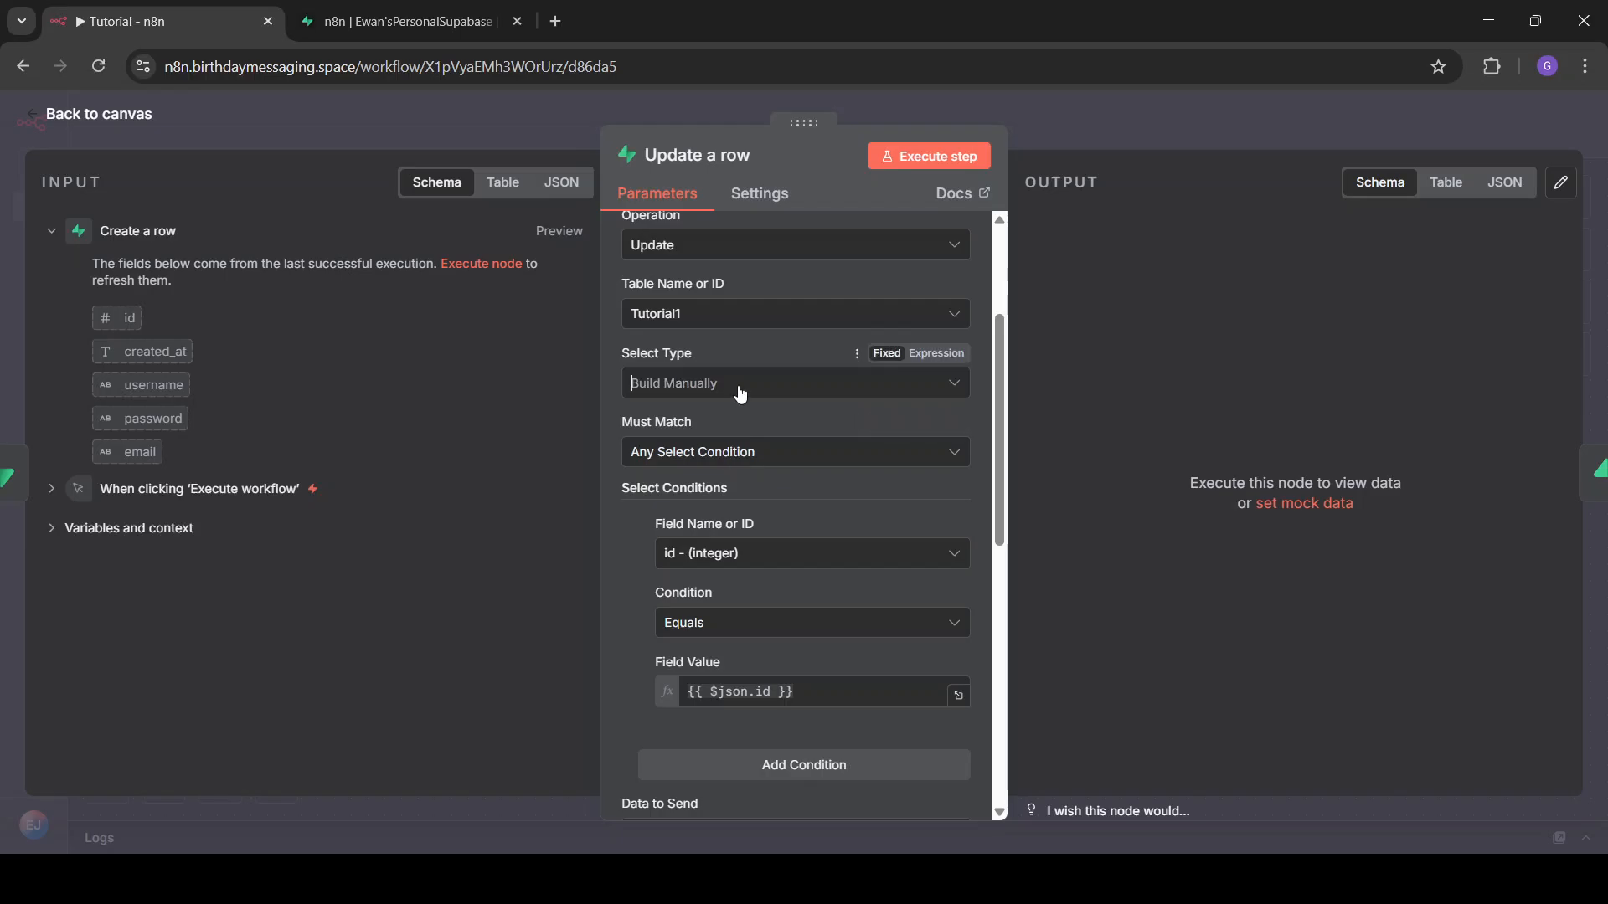
click(719, 434)
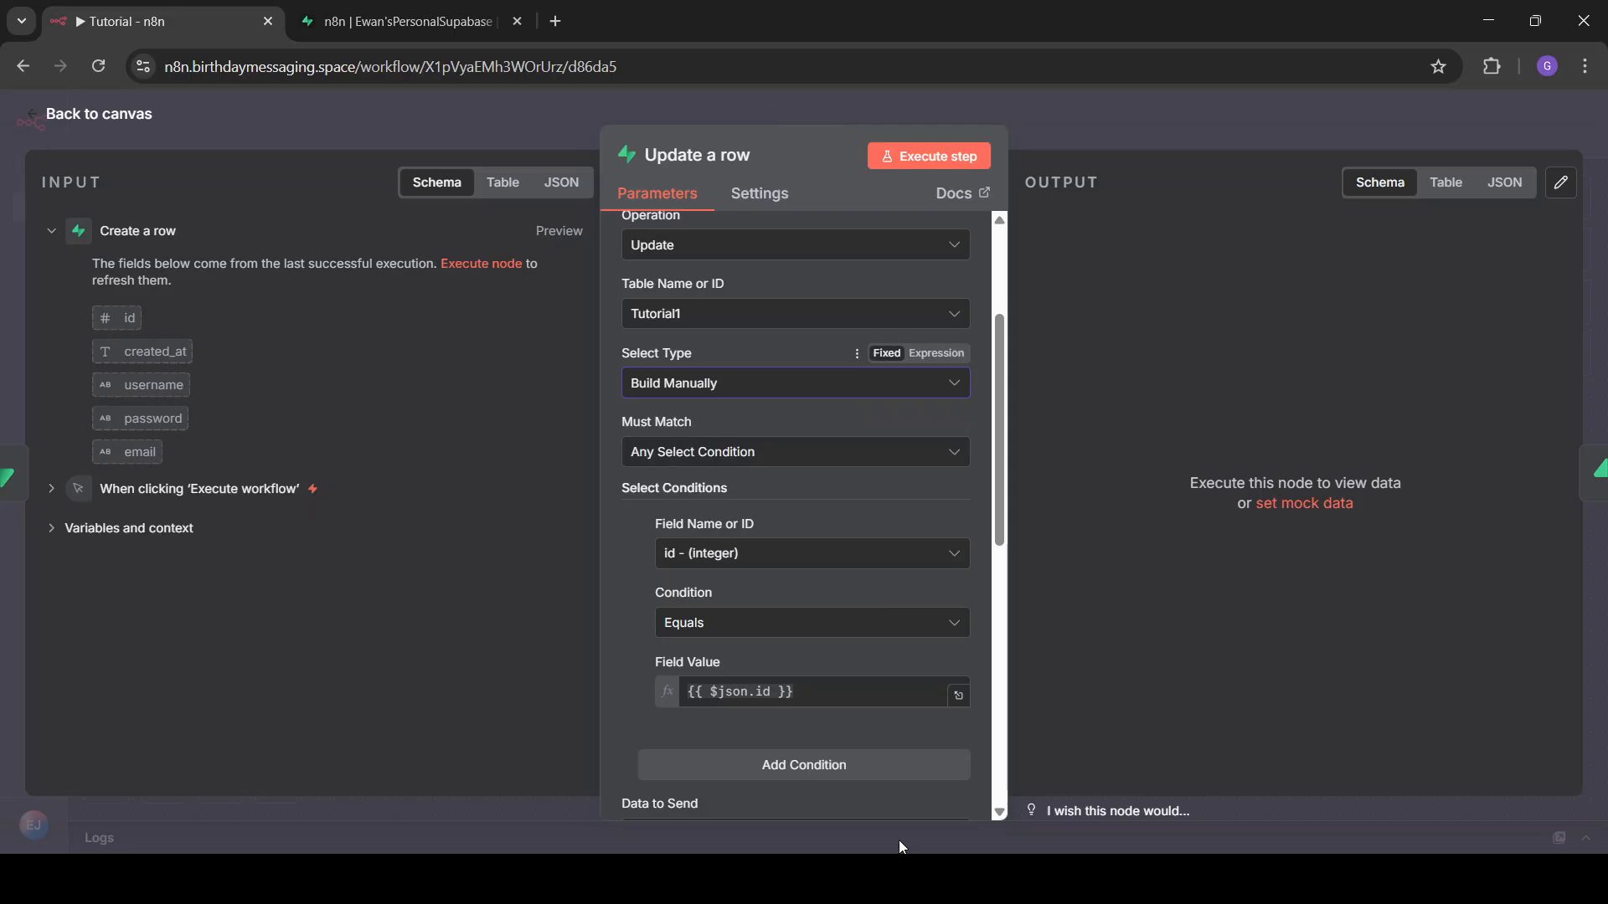
scroll(891, 774, down, 2)
scroll(891, 774, up, 3)
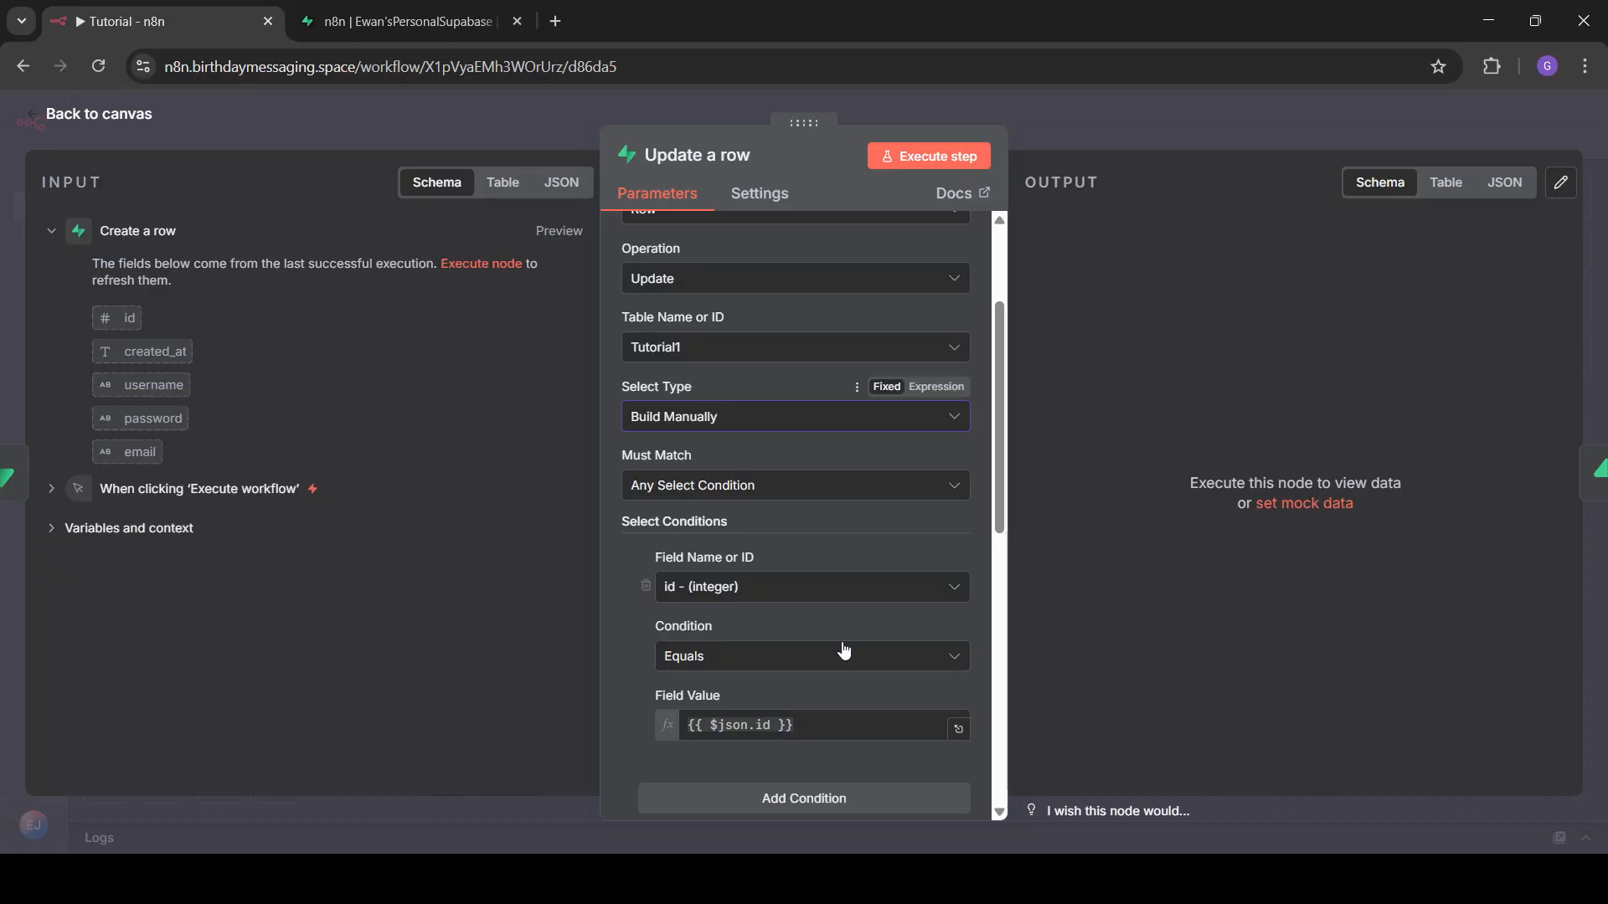
click(710, 494)
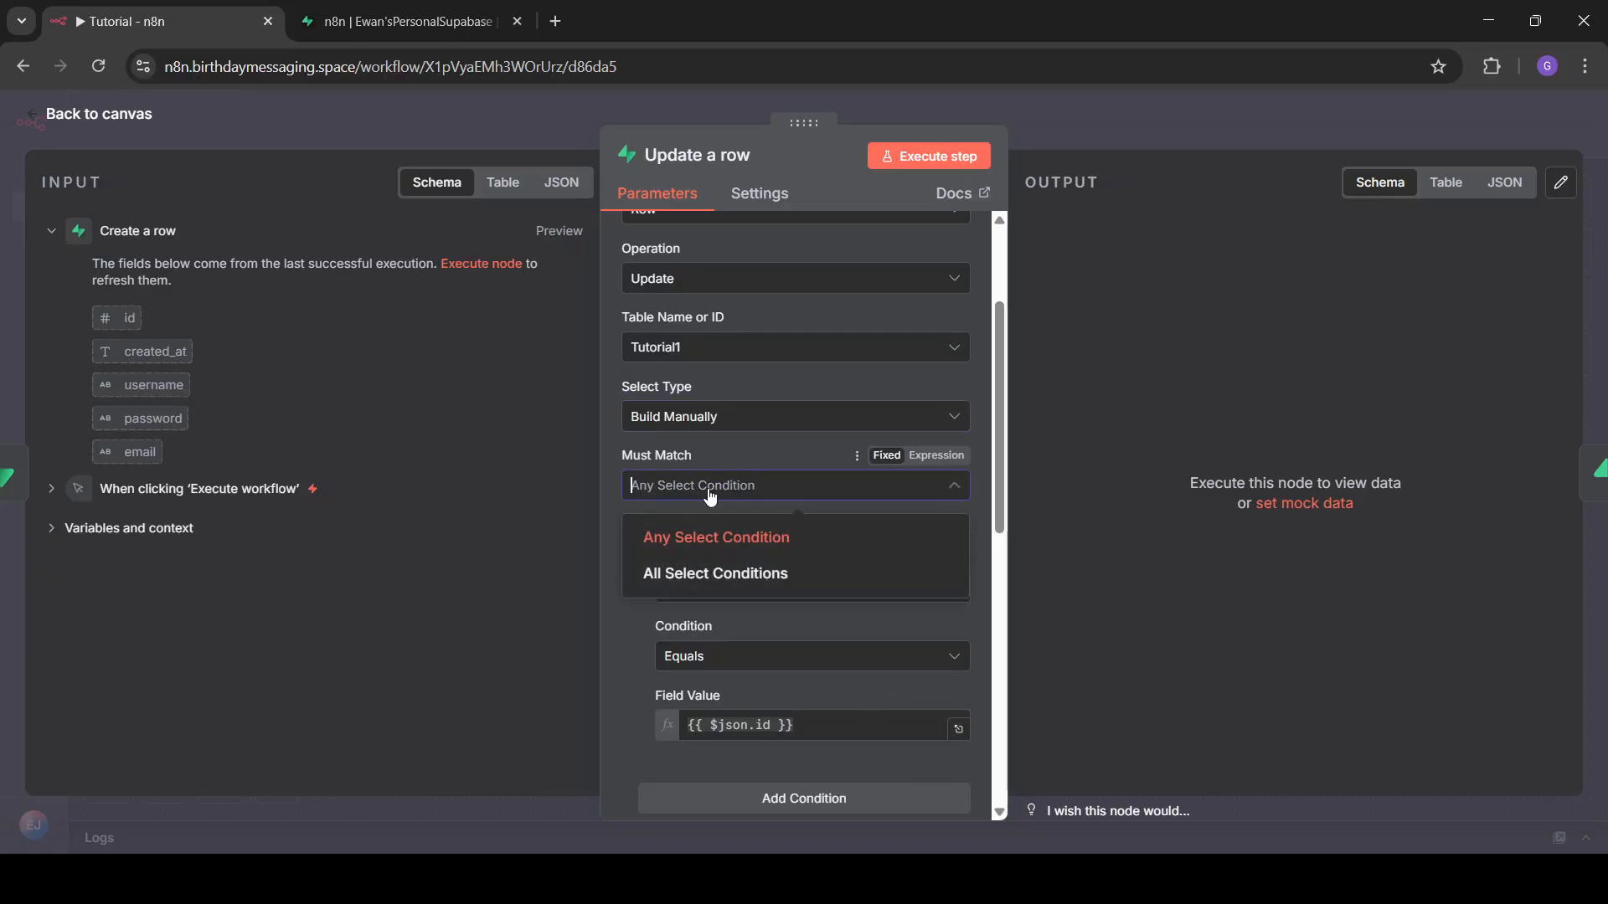
click(654, 491)
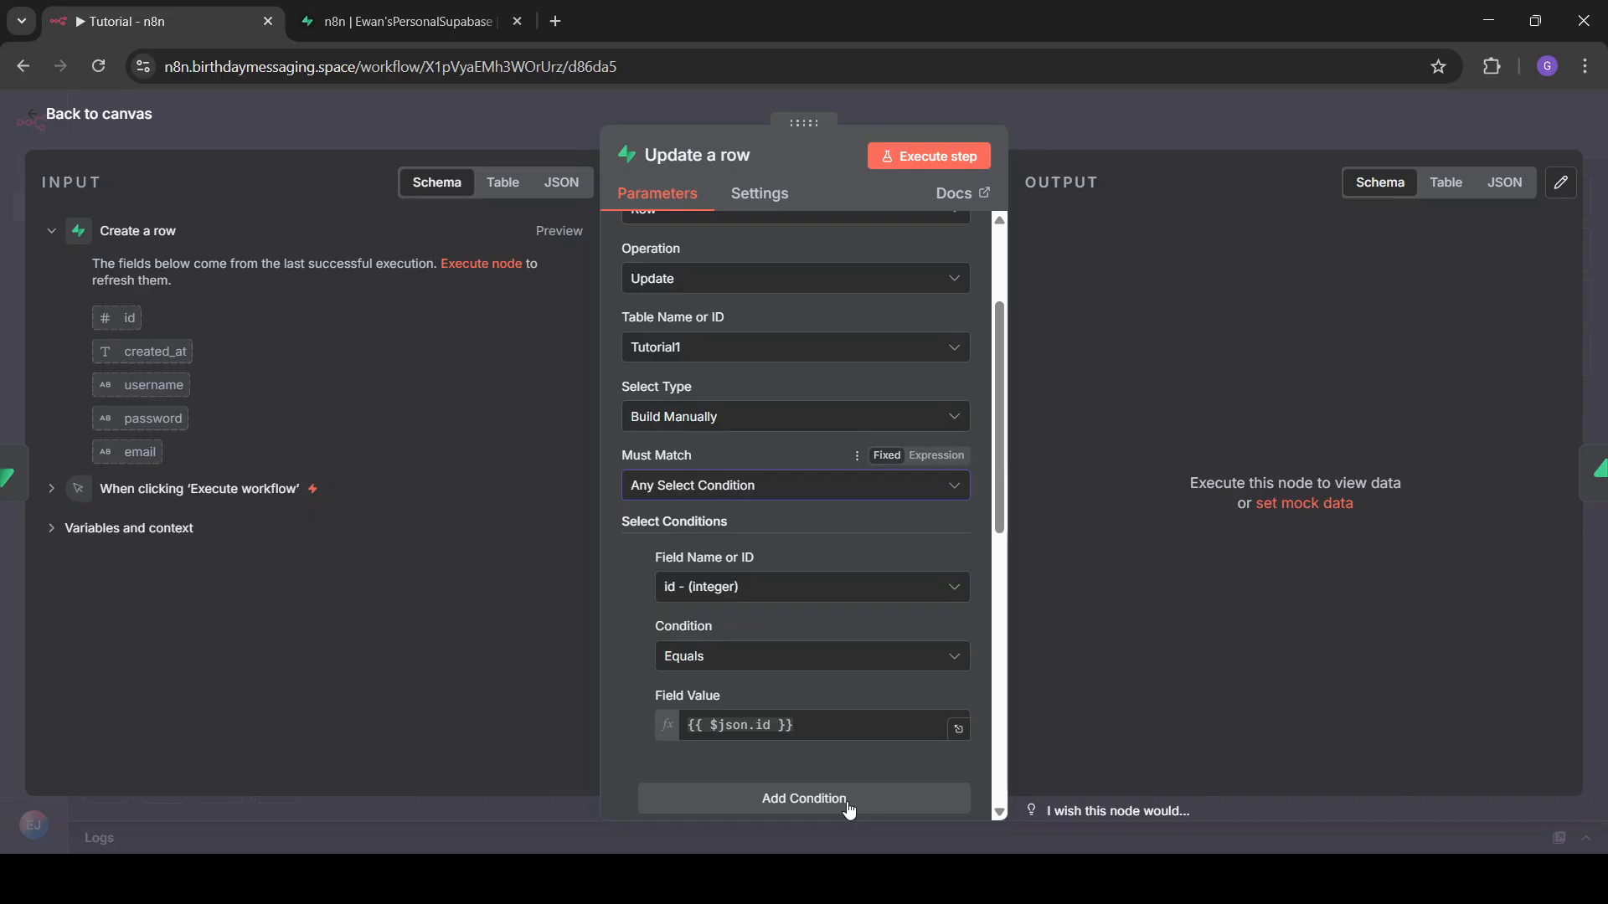
- Add a trial second select condition, look through its selectable columns and comparison operators, and remove it
click(848, 809)
scroll(809, 680, down, 2)
scroll(809, 685, down, 1)
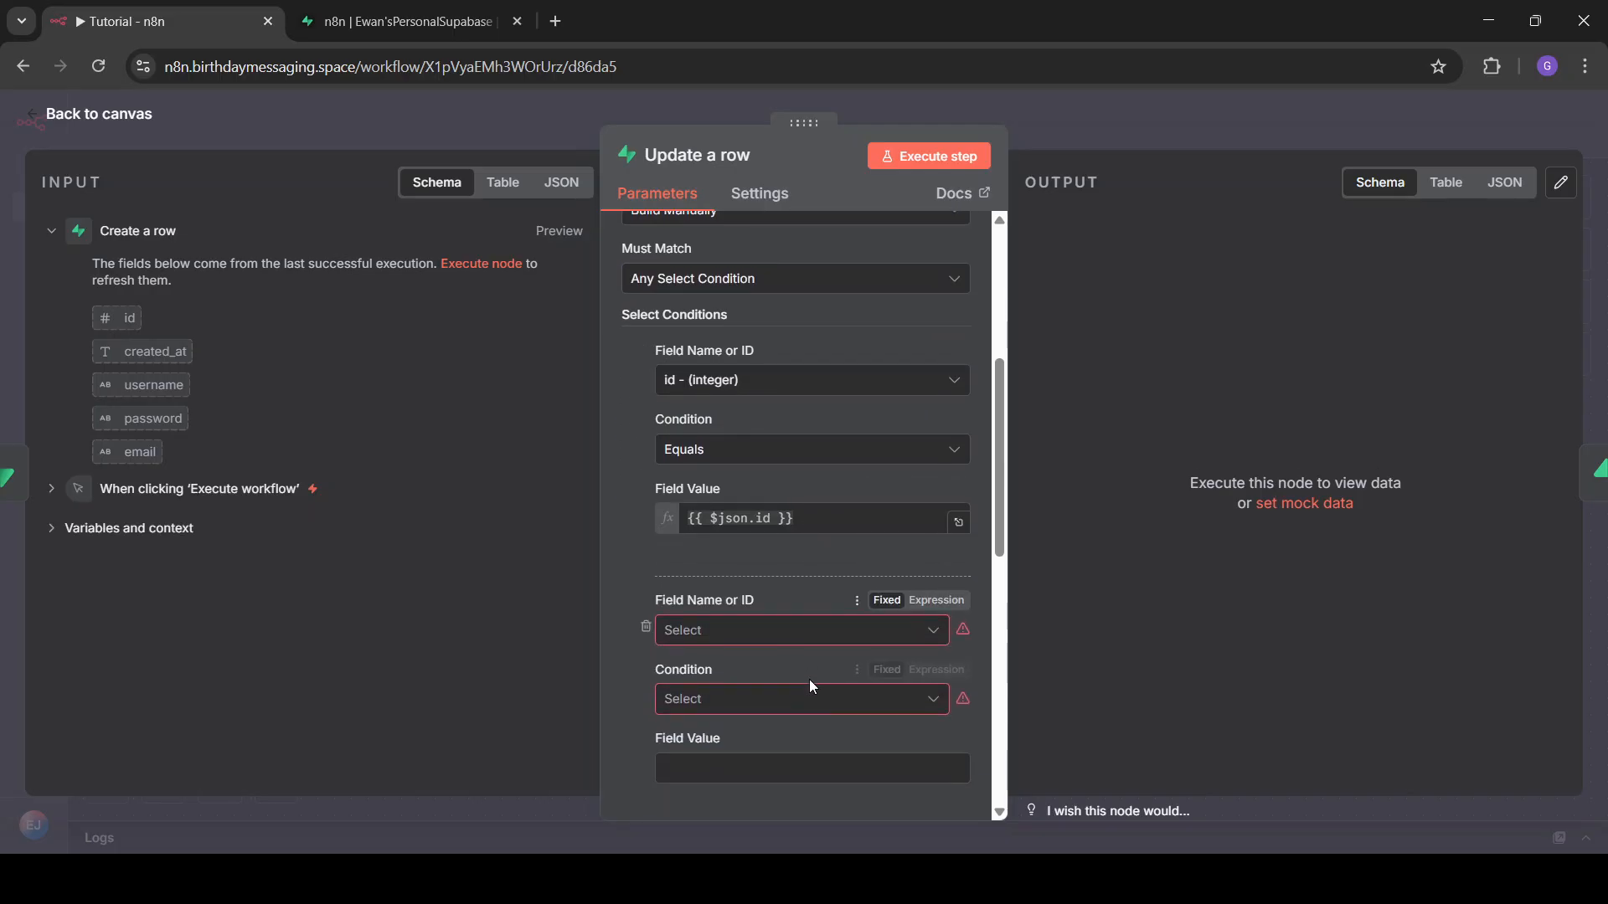
click(747, 632)
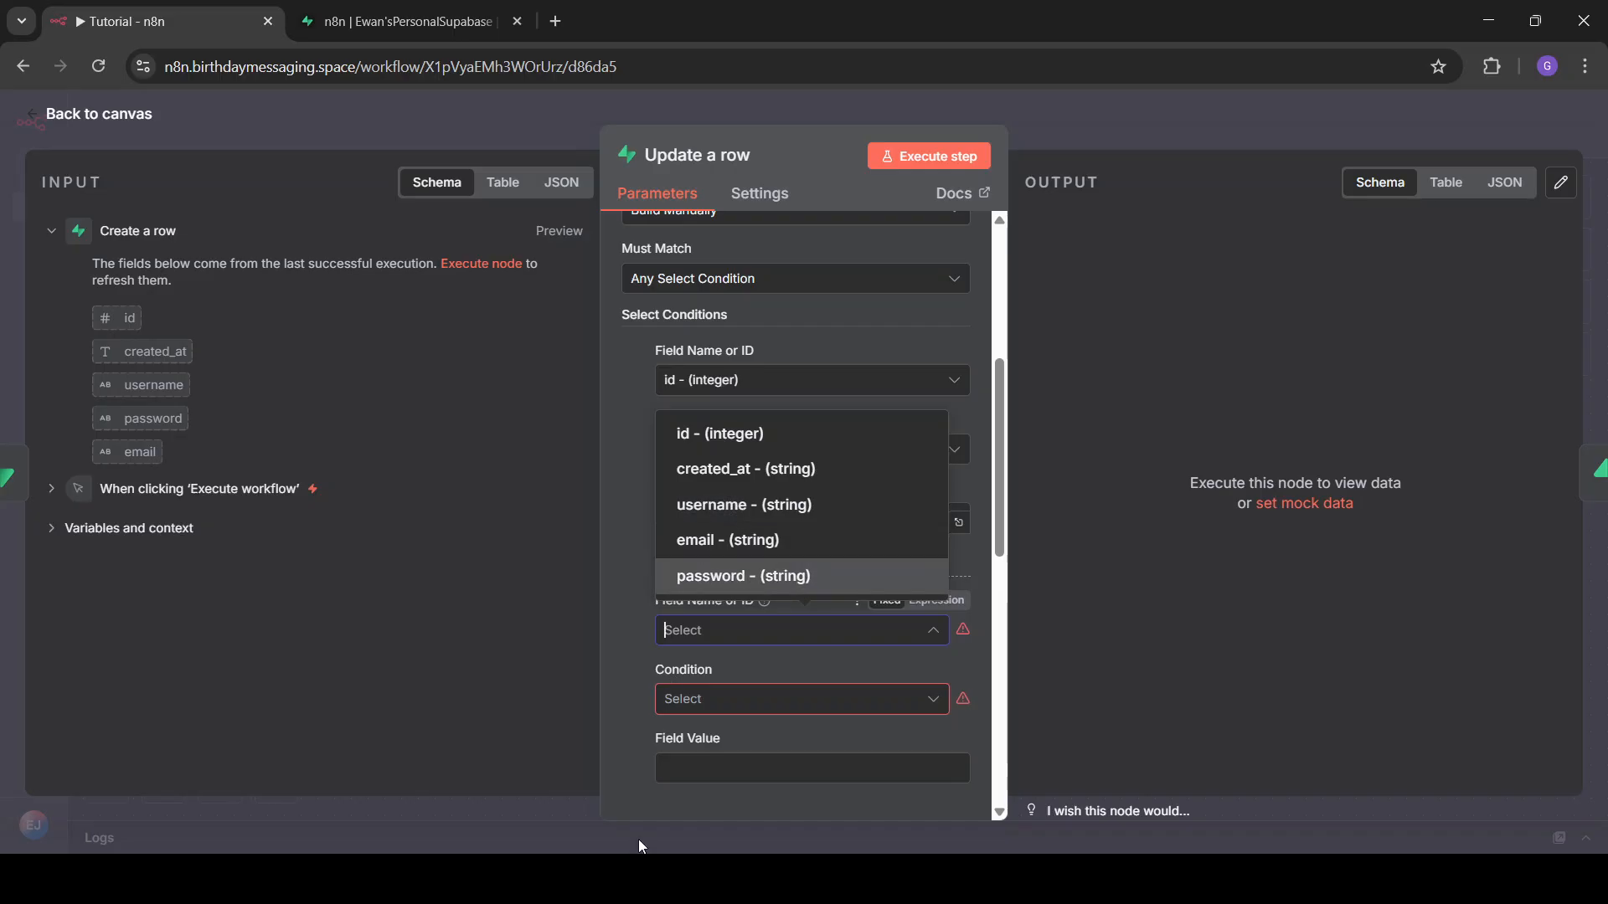
click(708, 700)
scroll(706, 546, down, 2)
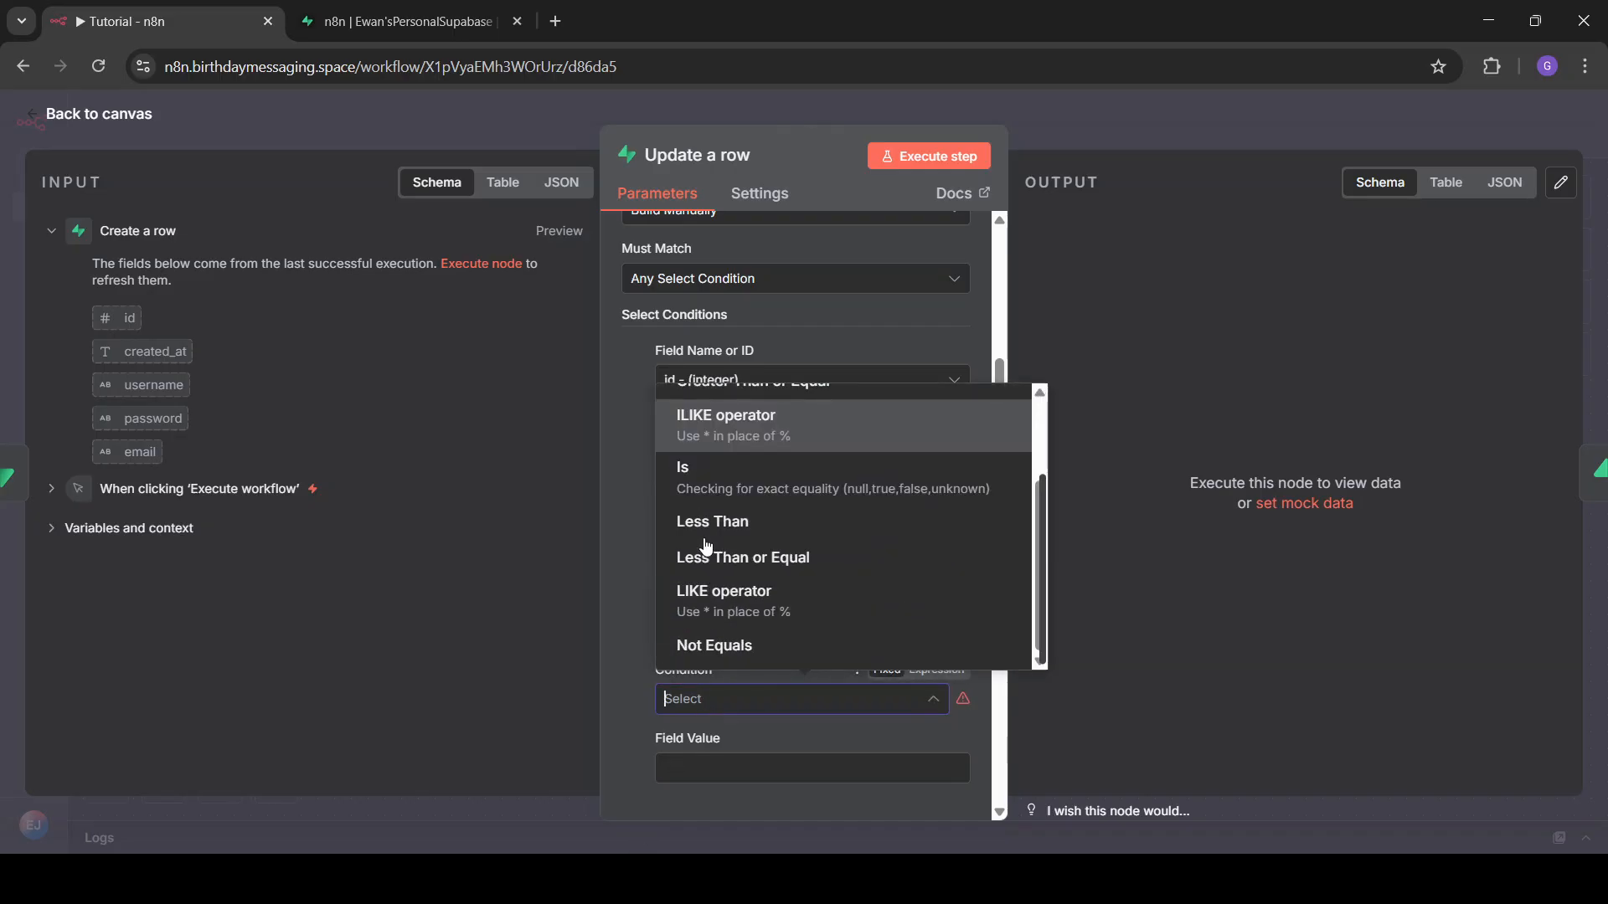
scroll(798, 423, up, 2)
click(611, 697)
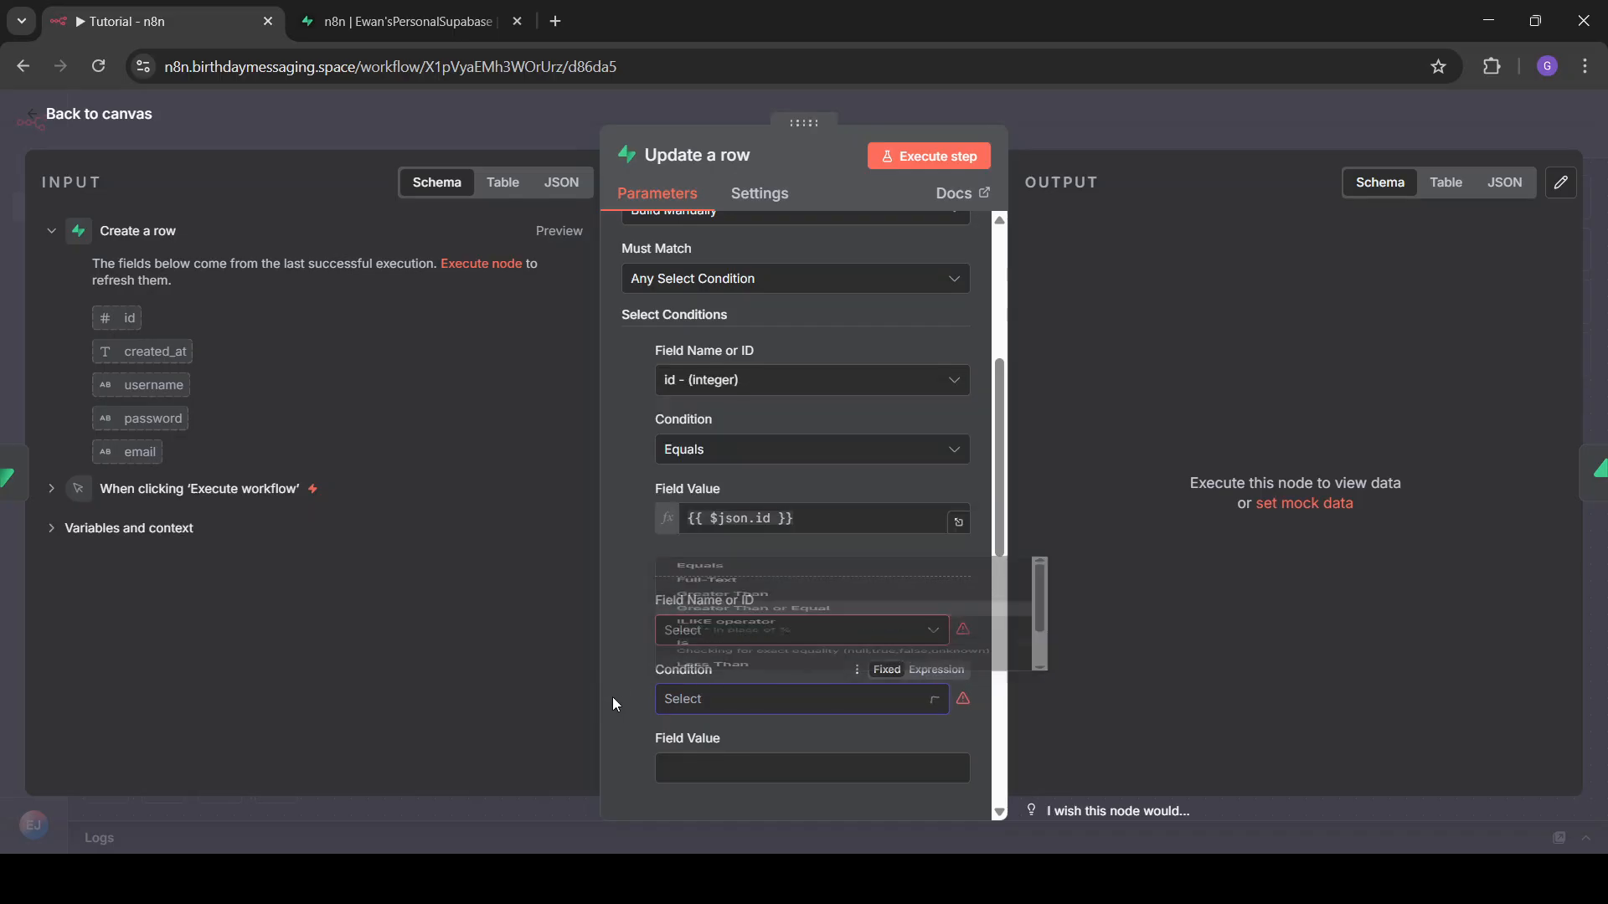
click(768, 702)
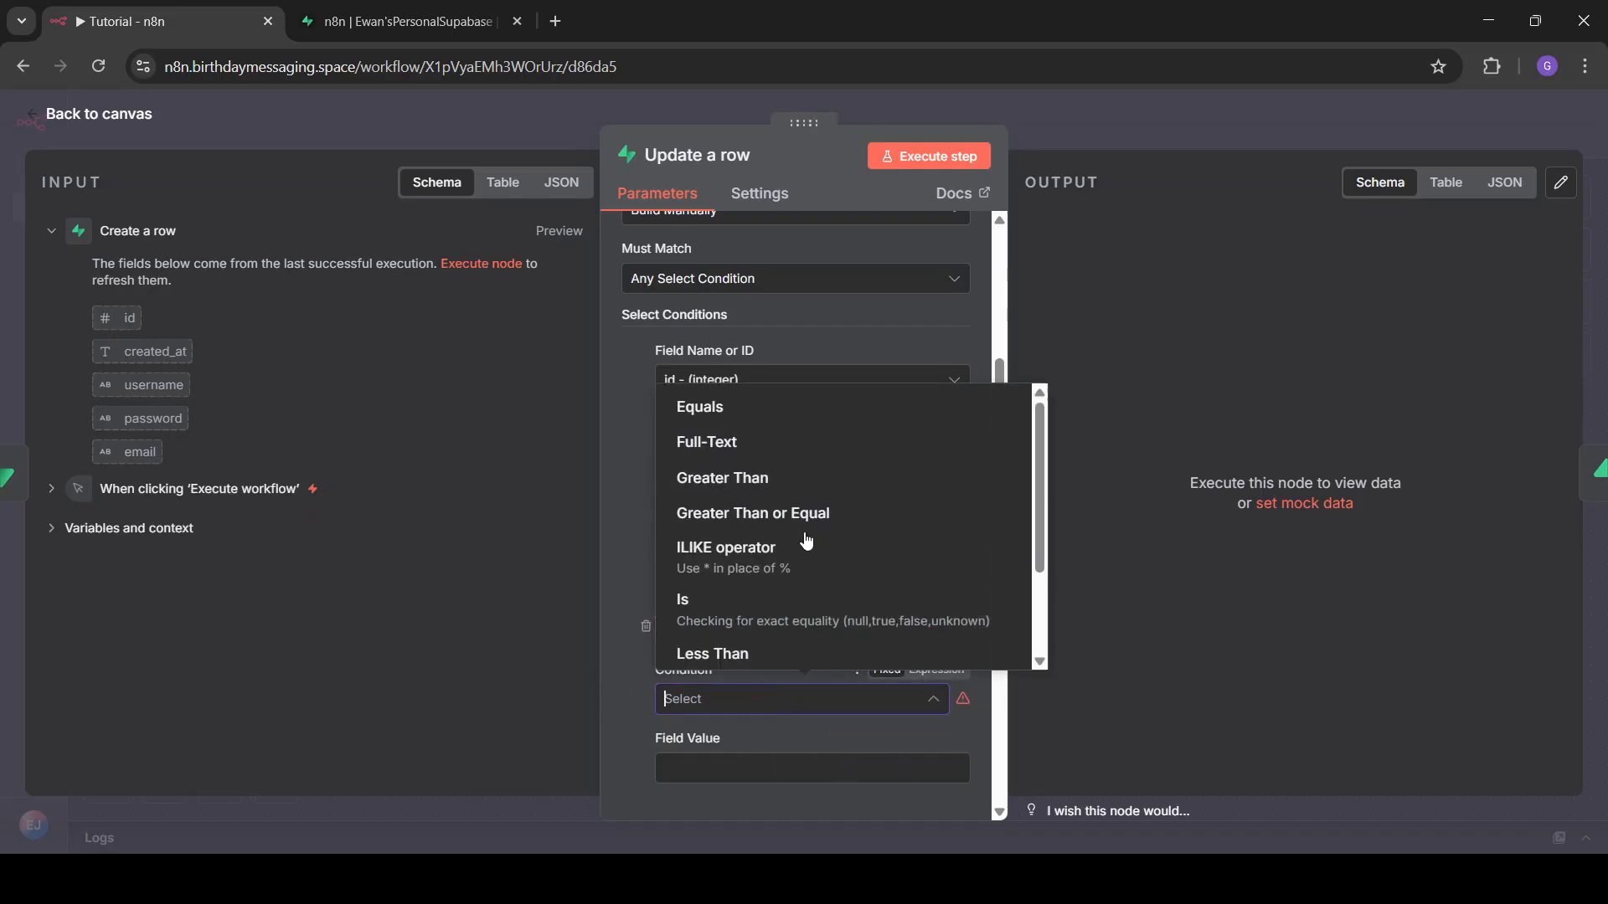
scroll(808, 527, down, 2)
scroll(807, 524, up, 2)
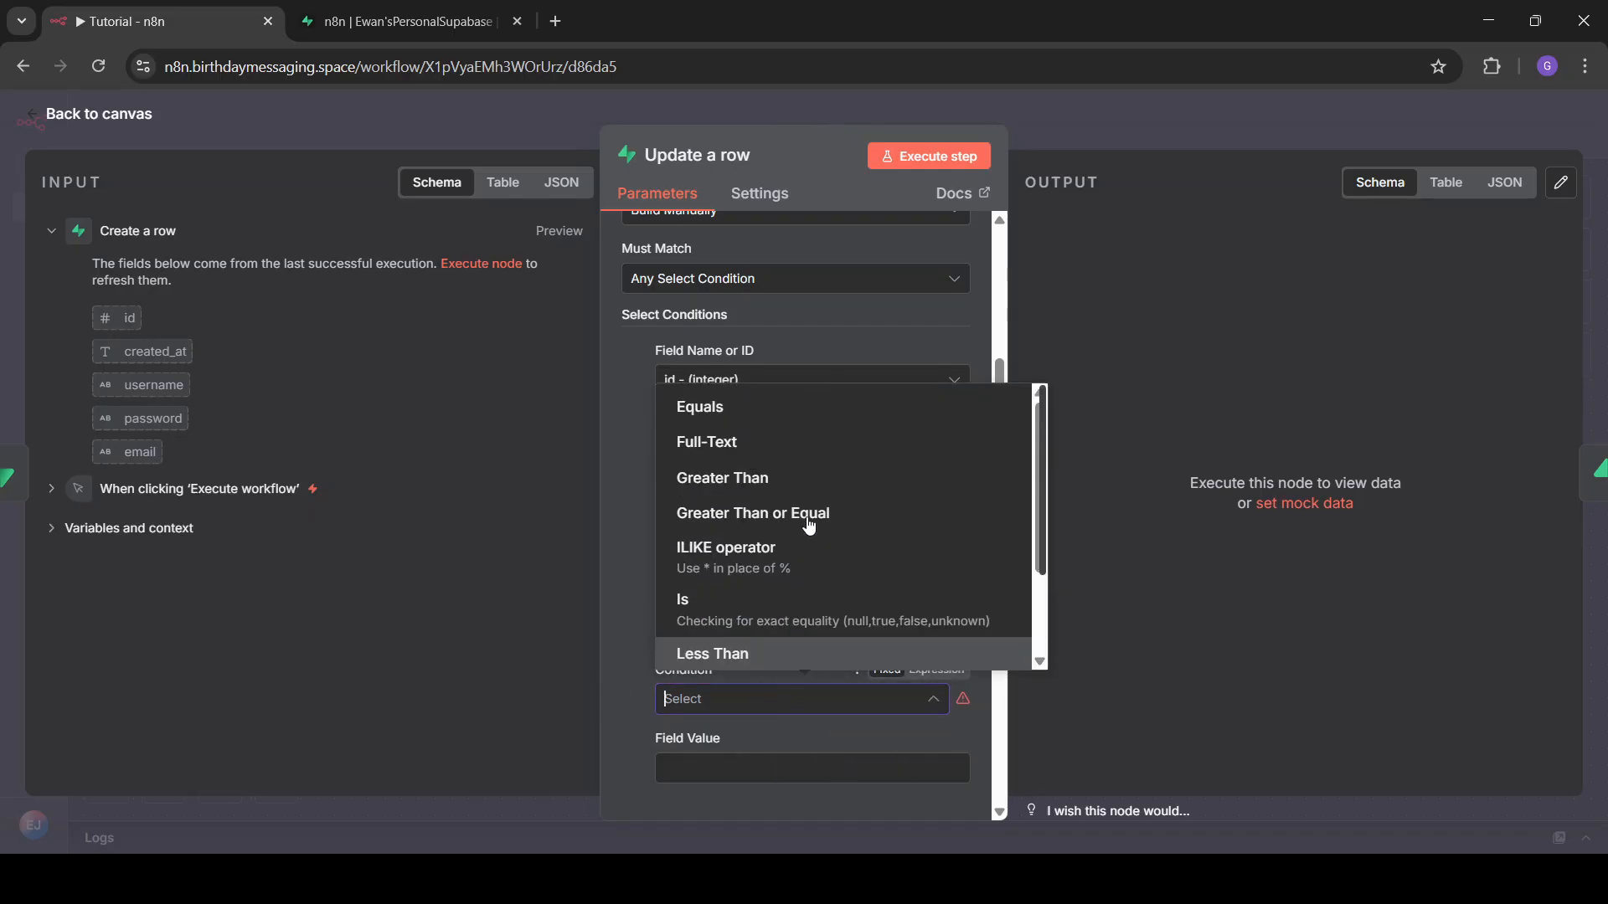
click(628, 642)
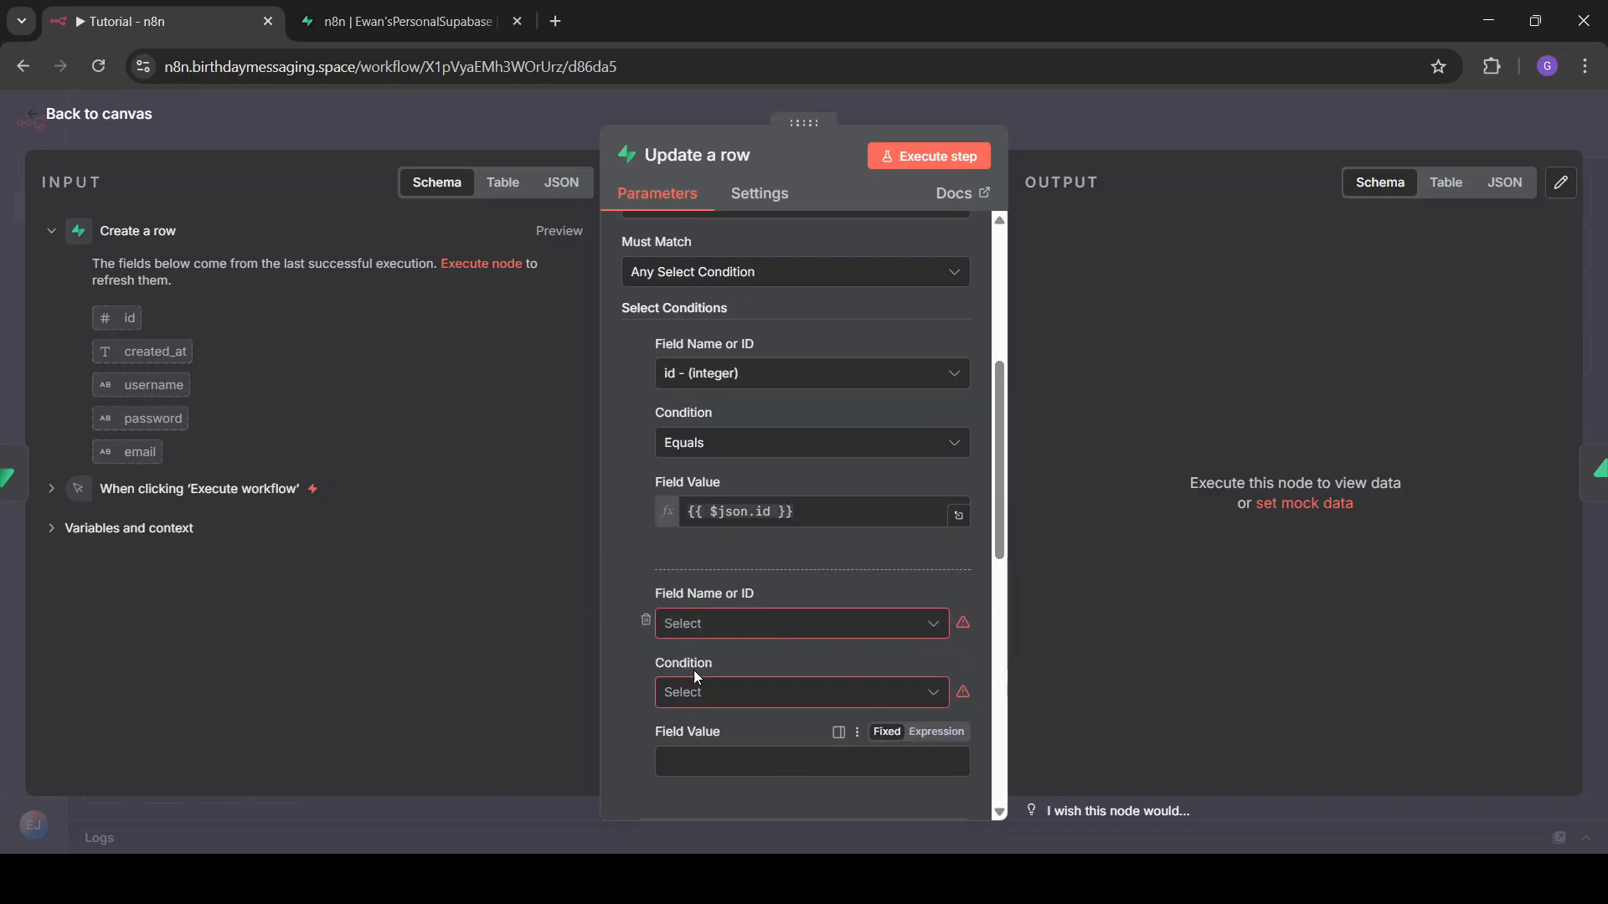
click(646, 627)
- Compare the id select condition with the Create a row input fields and the Tutorial1 table in Supabase, returning to n8n
scroll(755, 649, up, 3)
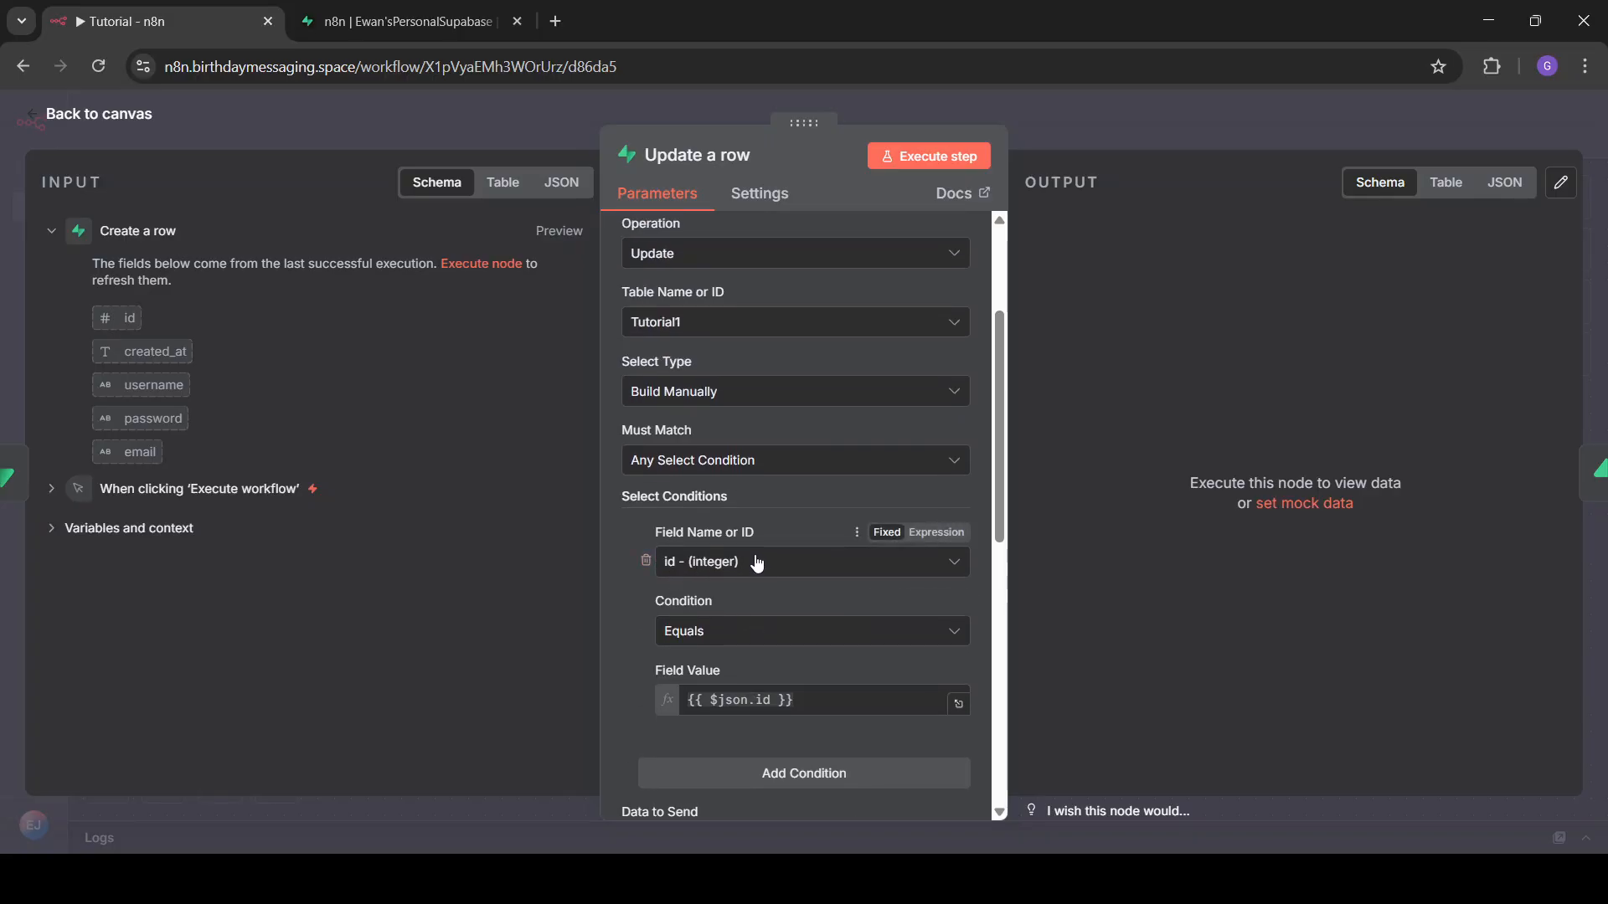
click(757, 563)
click(757, 563)
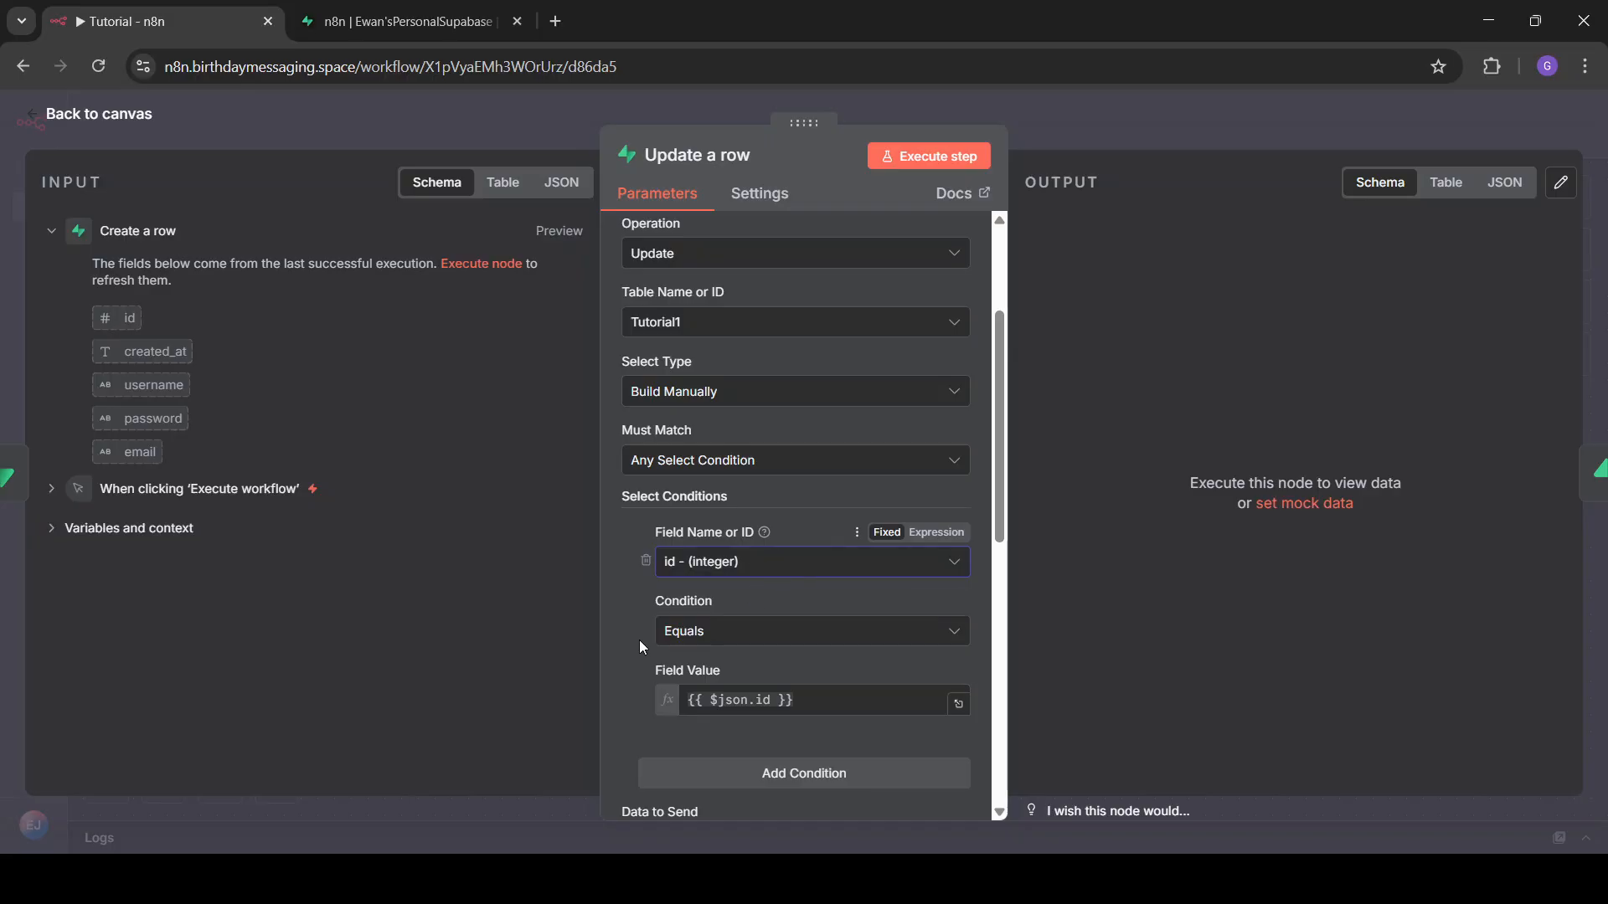
key(ctrl+a)
click(723, 527)
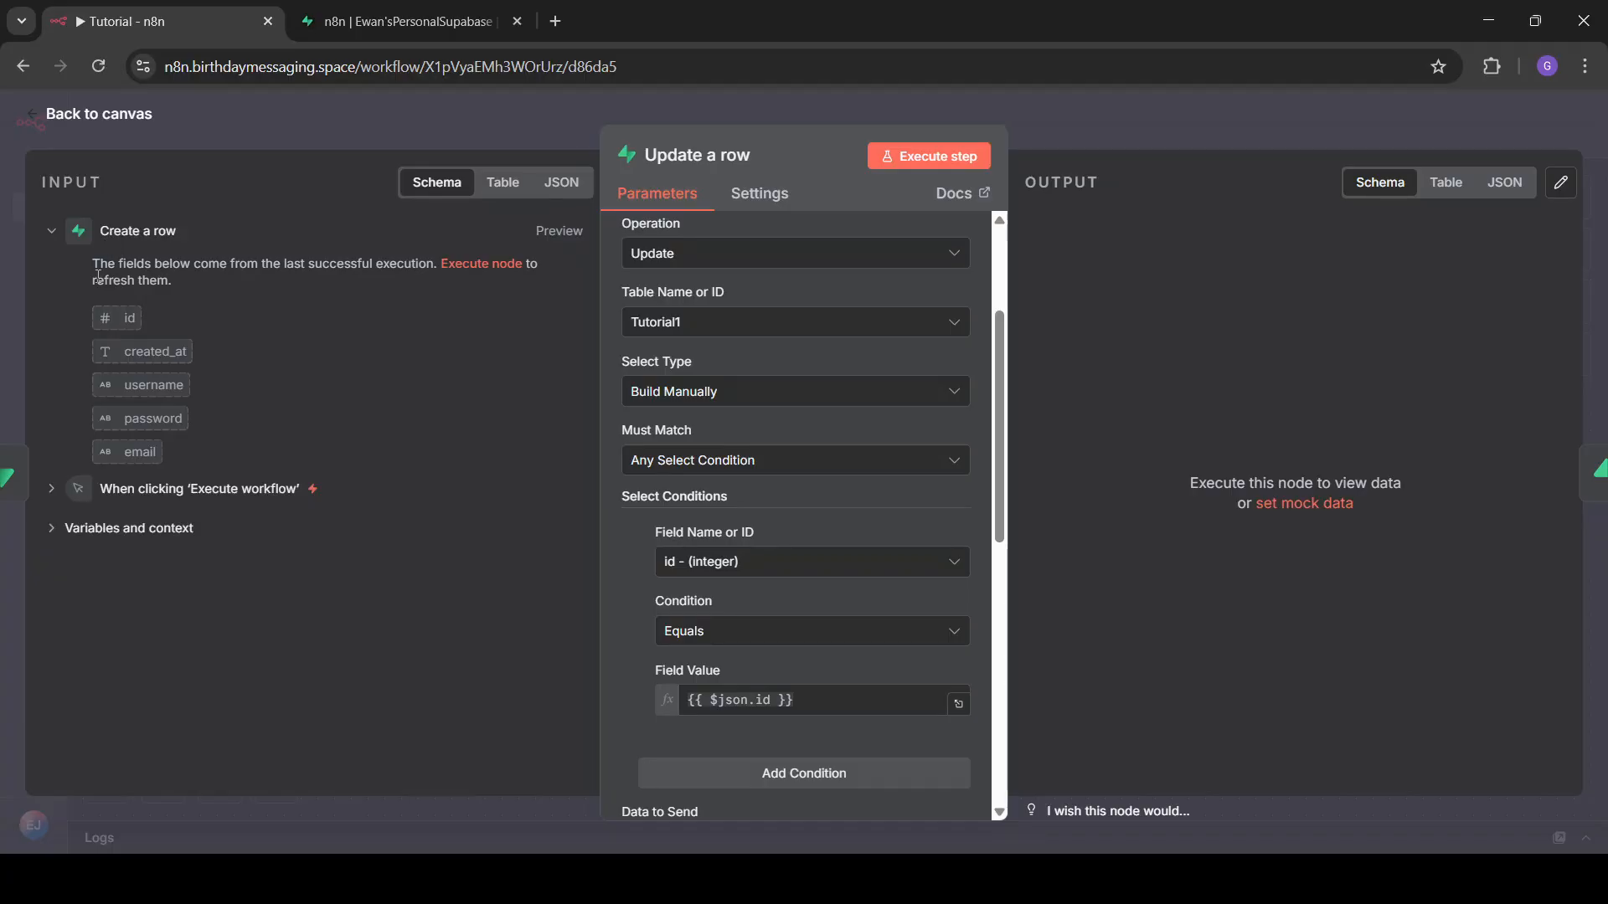
drag(93, 265, 212, 278)
click(213, 278)
click(724, 596)
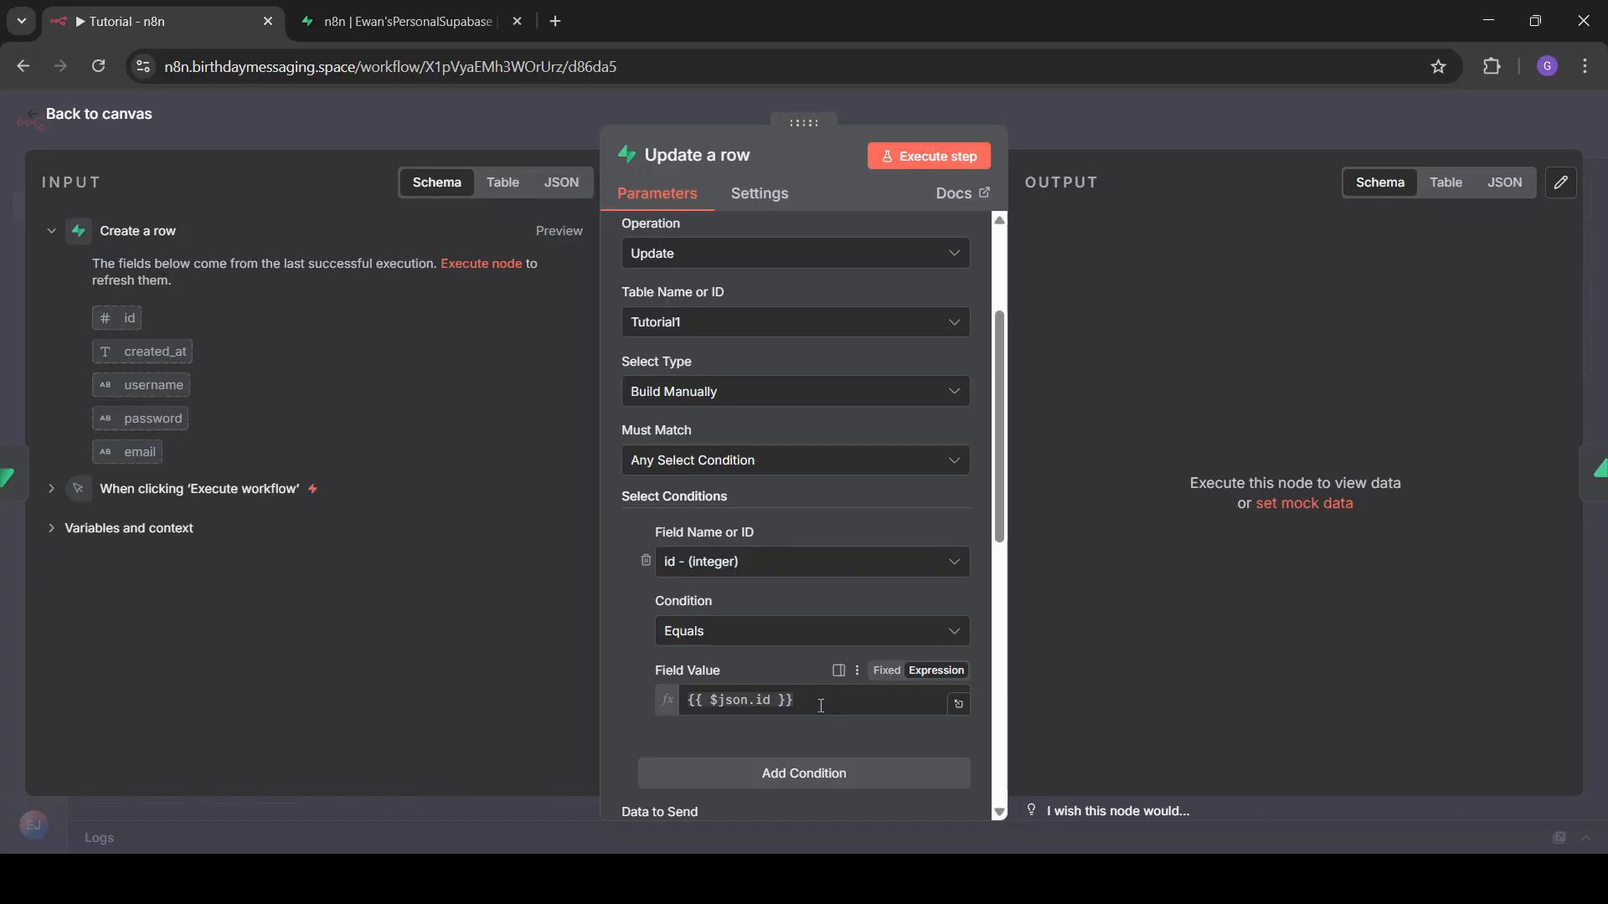
click(400, 12)
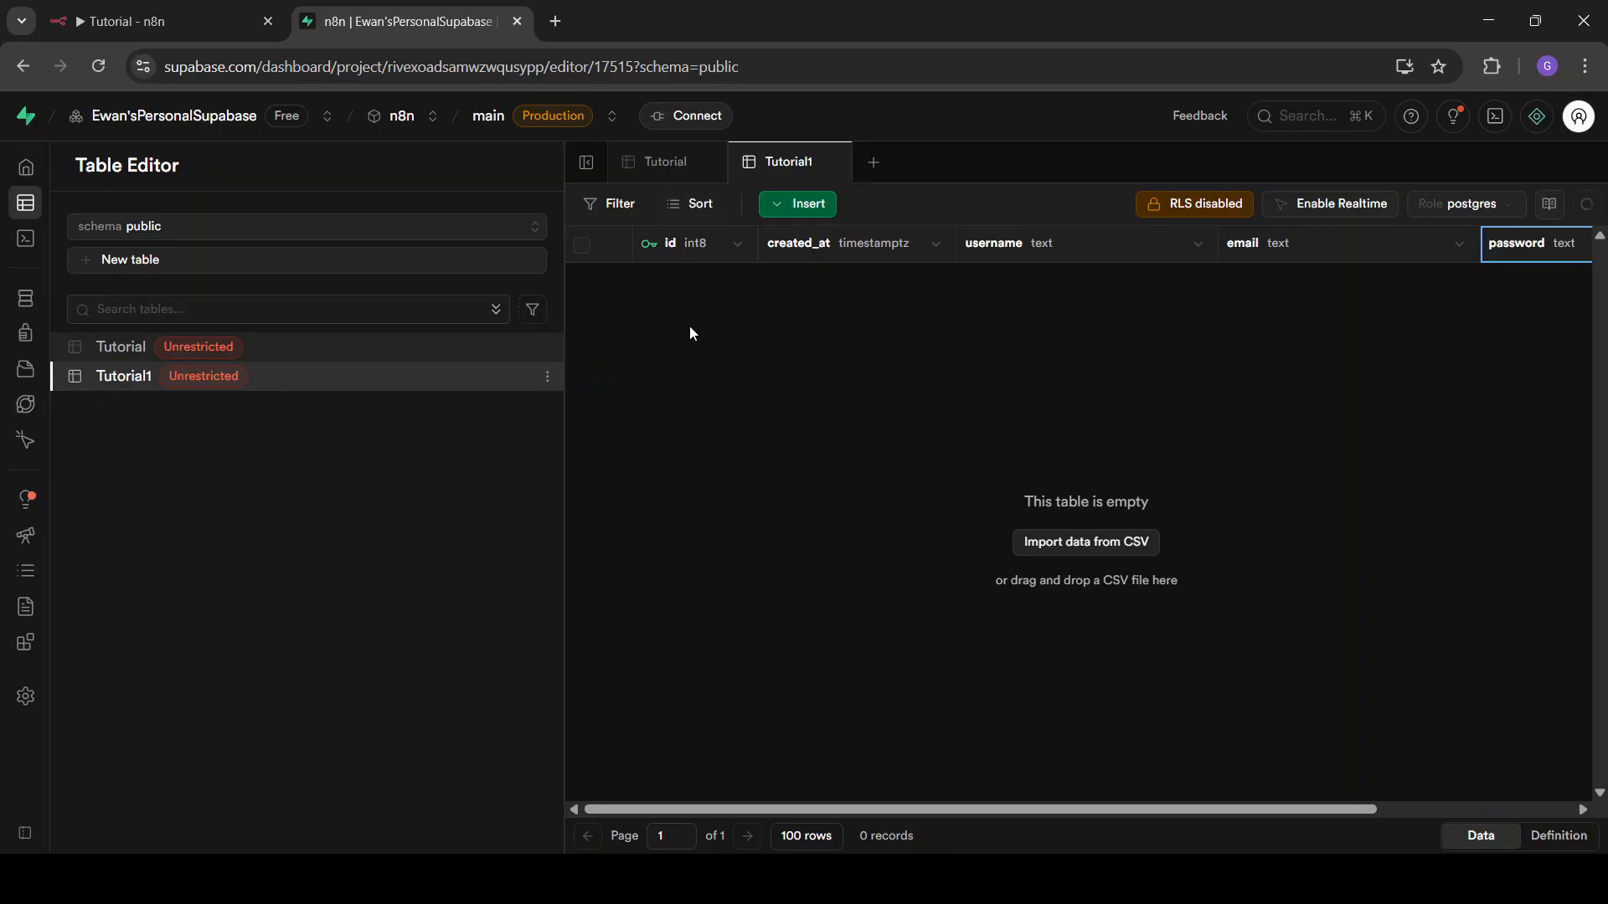
click(209, 12)
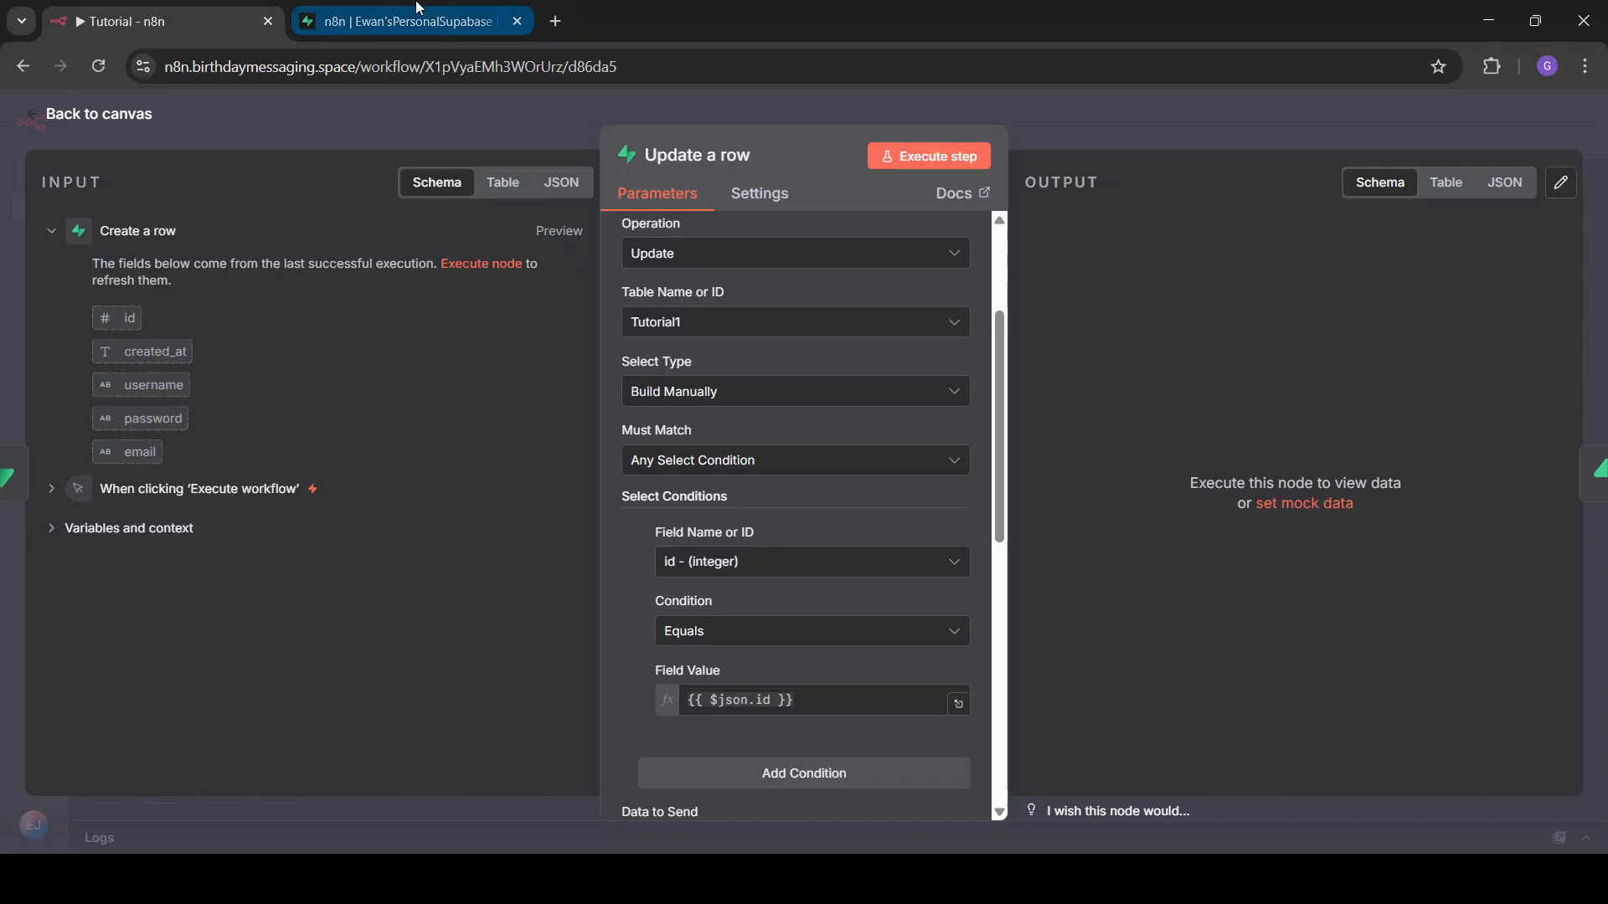
- Review the Update a row node's Fields to Send and check the selectable columns with a trial field, removing that field
scroll(797, 588, down, 5)
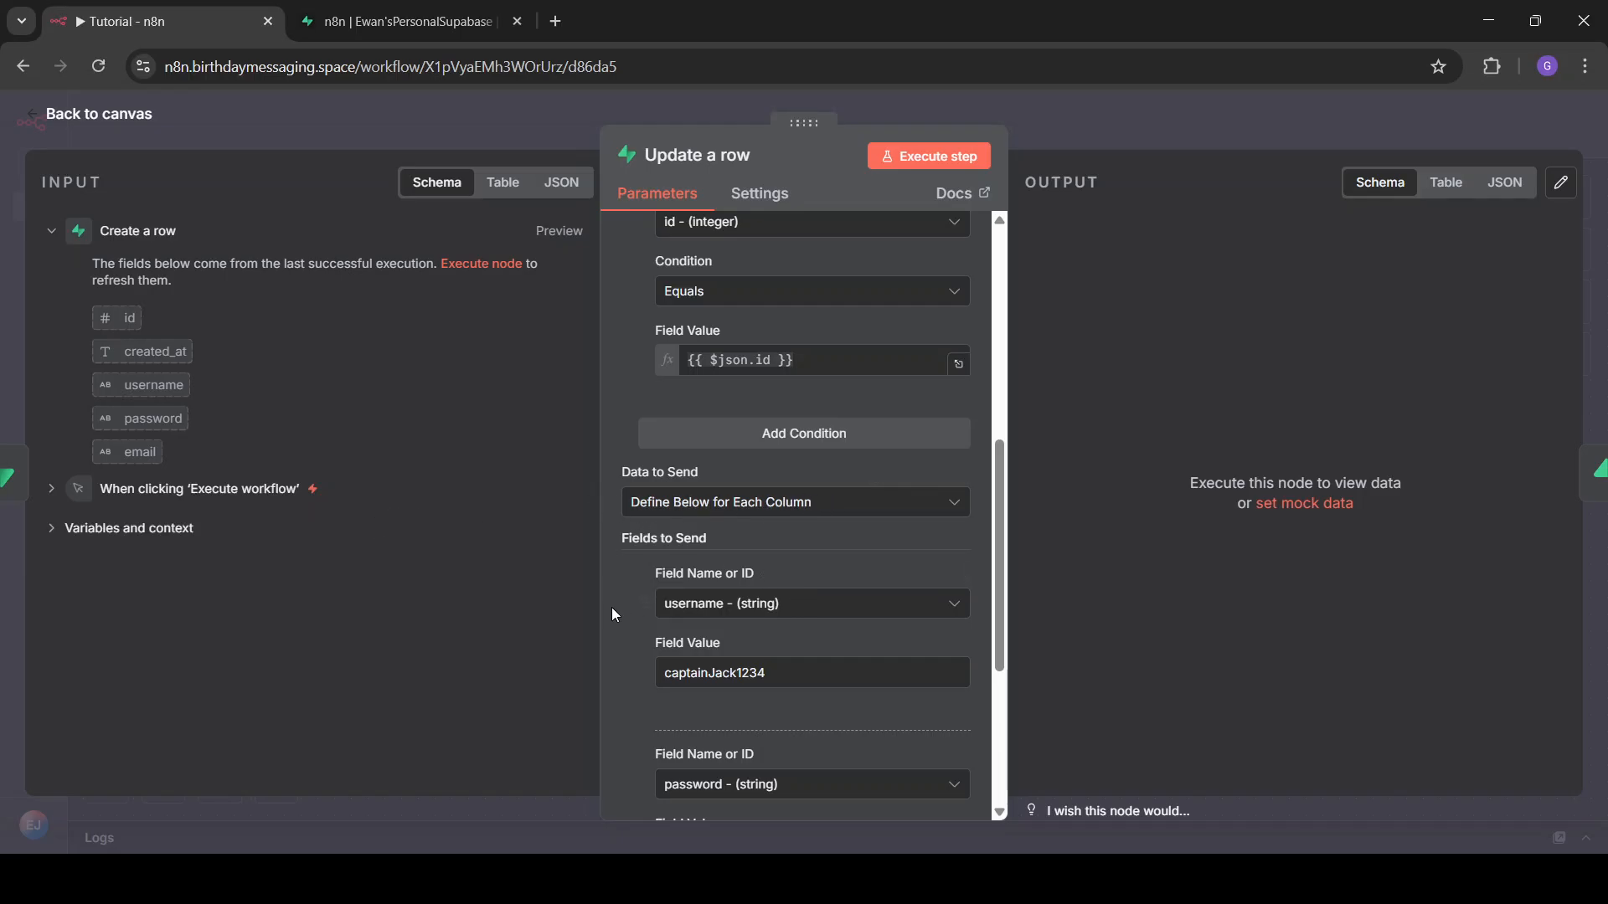
scroll(657, 540, down, 3)
scroll(657, 542, down, 3)
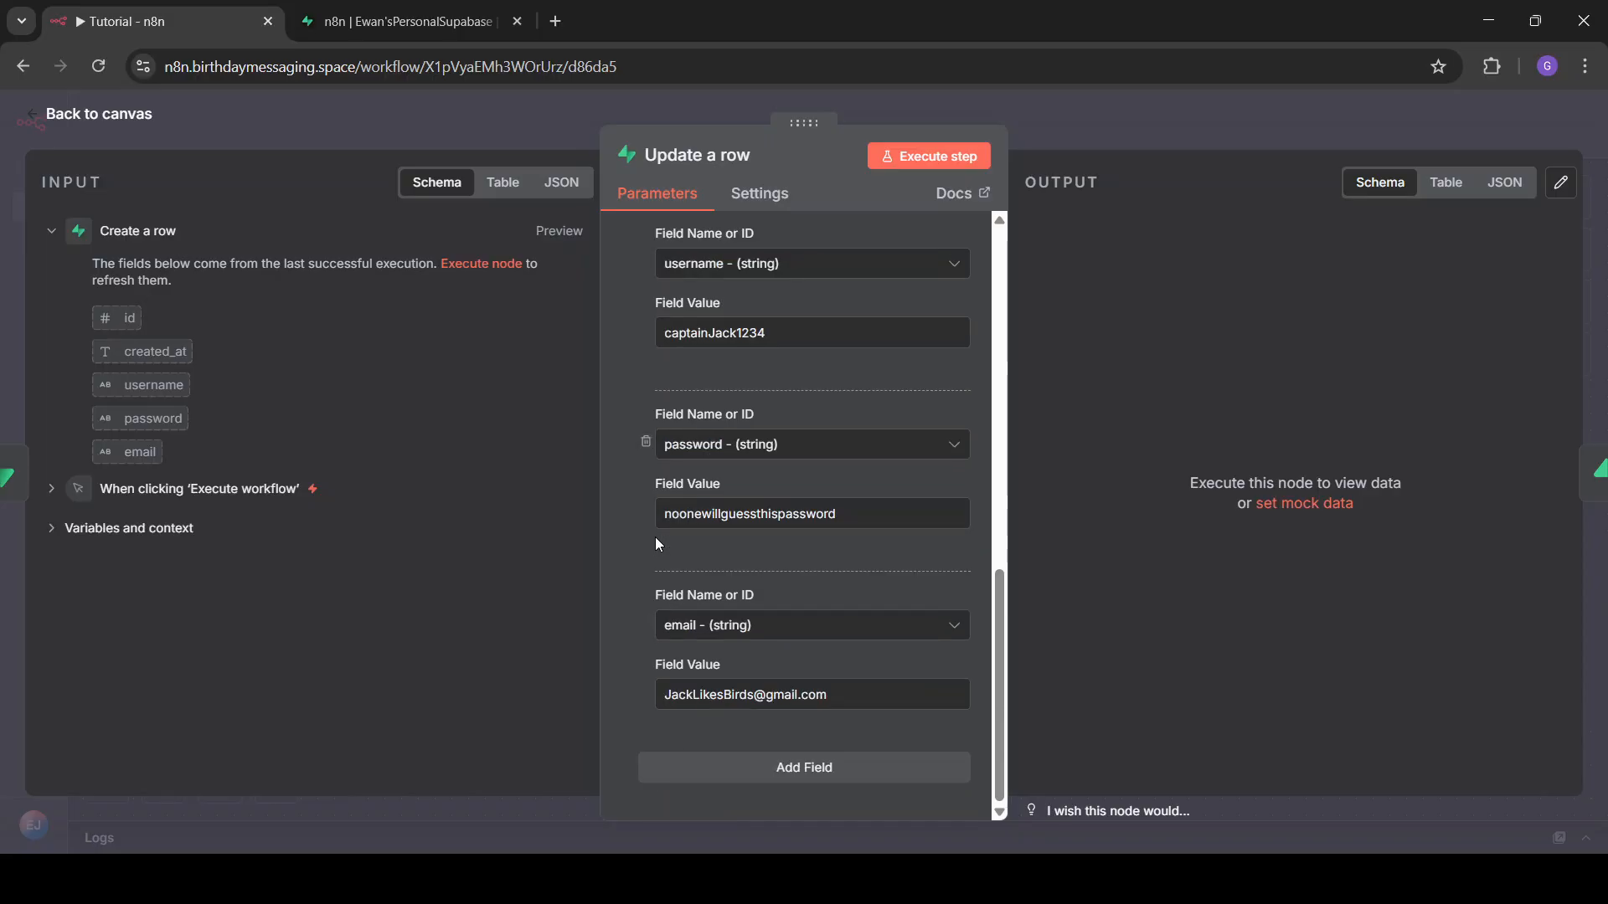
click(848, 781)
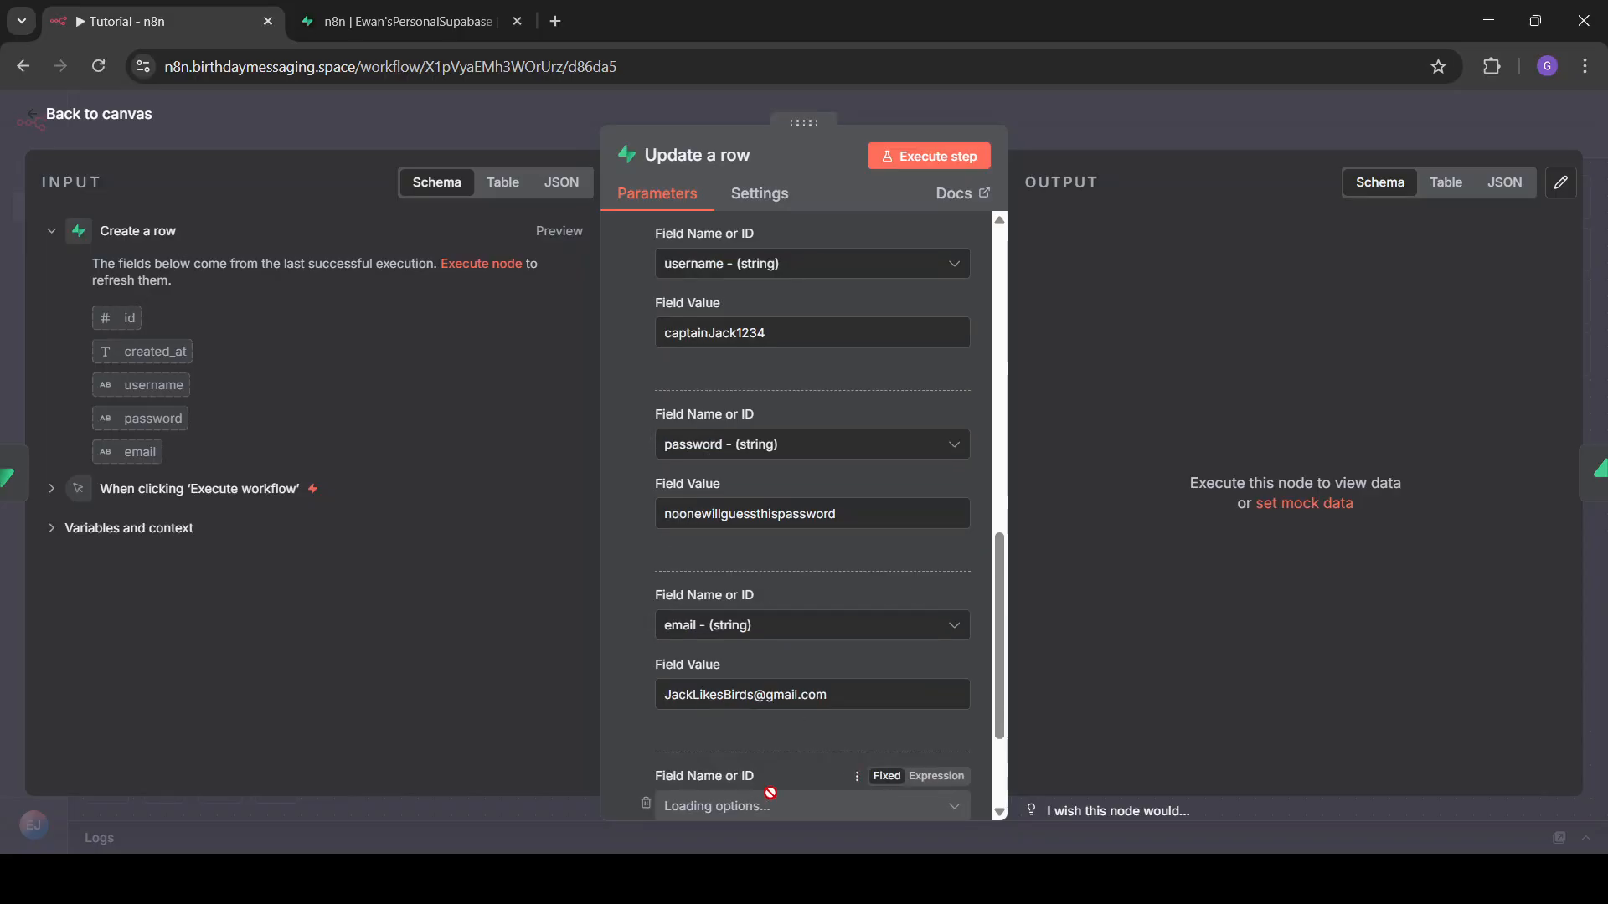
scroll(809, 647, down, 3)
click(809, 643)
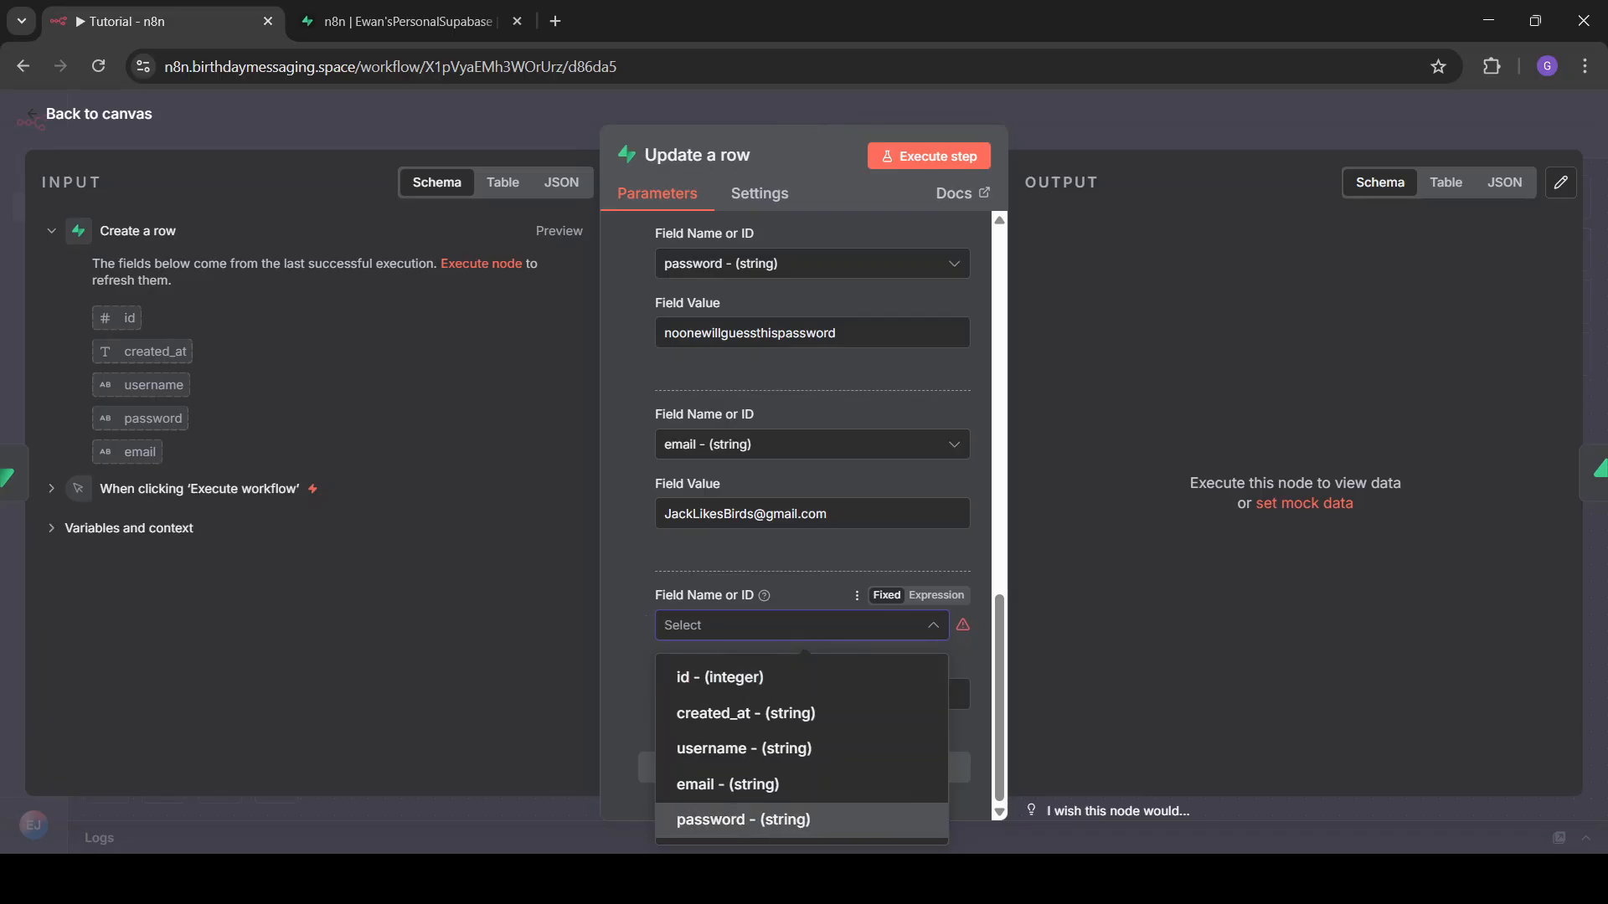
click(646, 623)
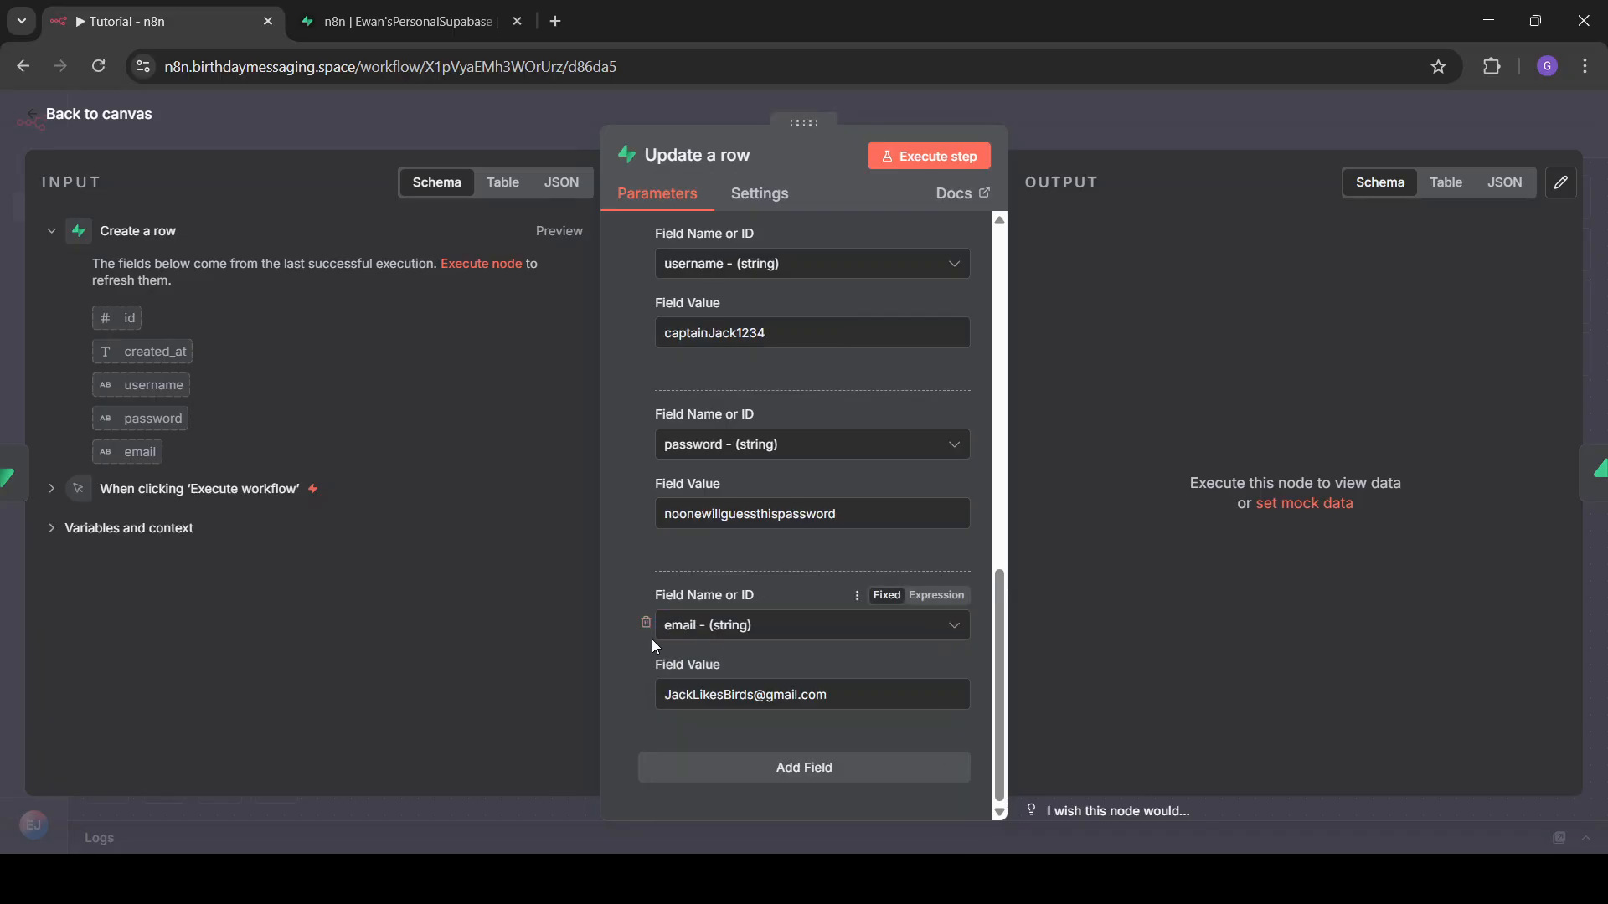
scroll(842, 655, up, 3)
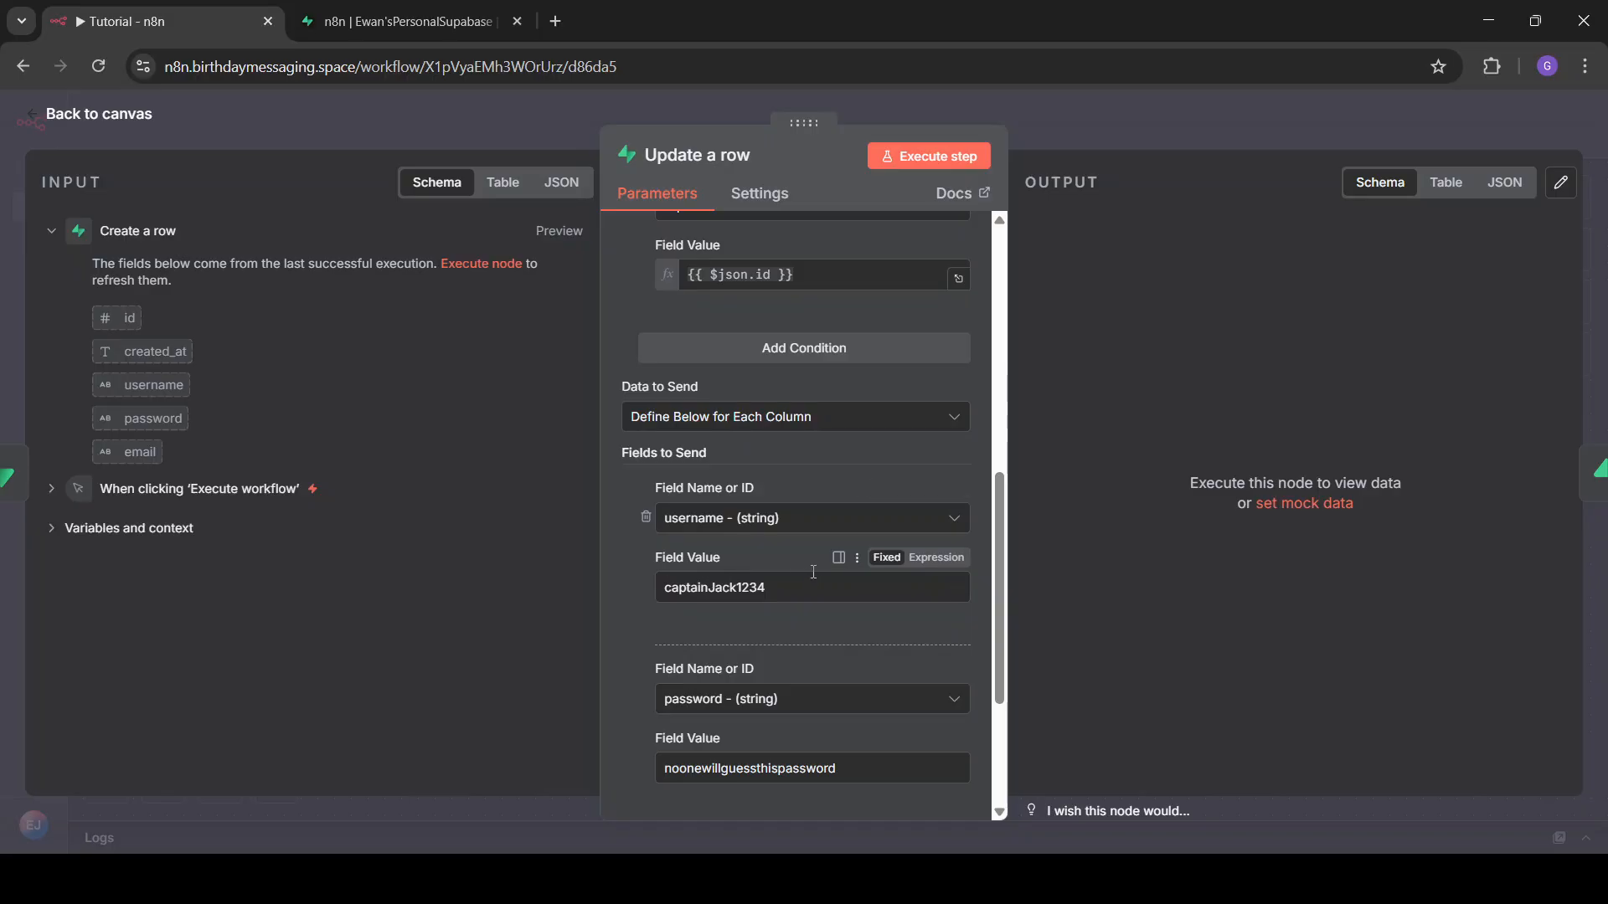
- Review the username, password and email entries in the Update a row node's Fields to Send and close the node
scroll(806, 569, down, 1)
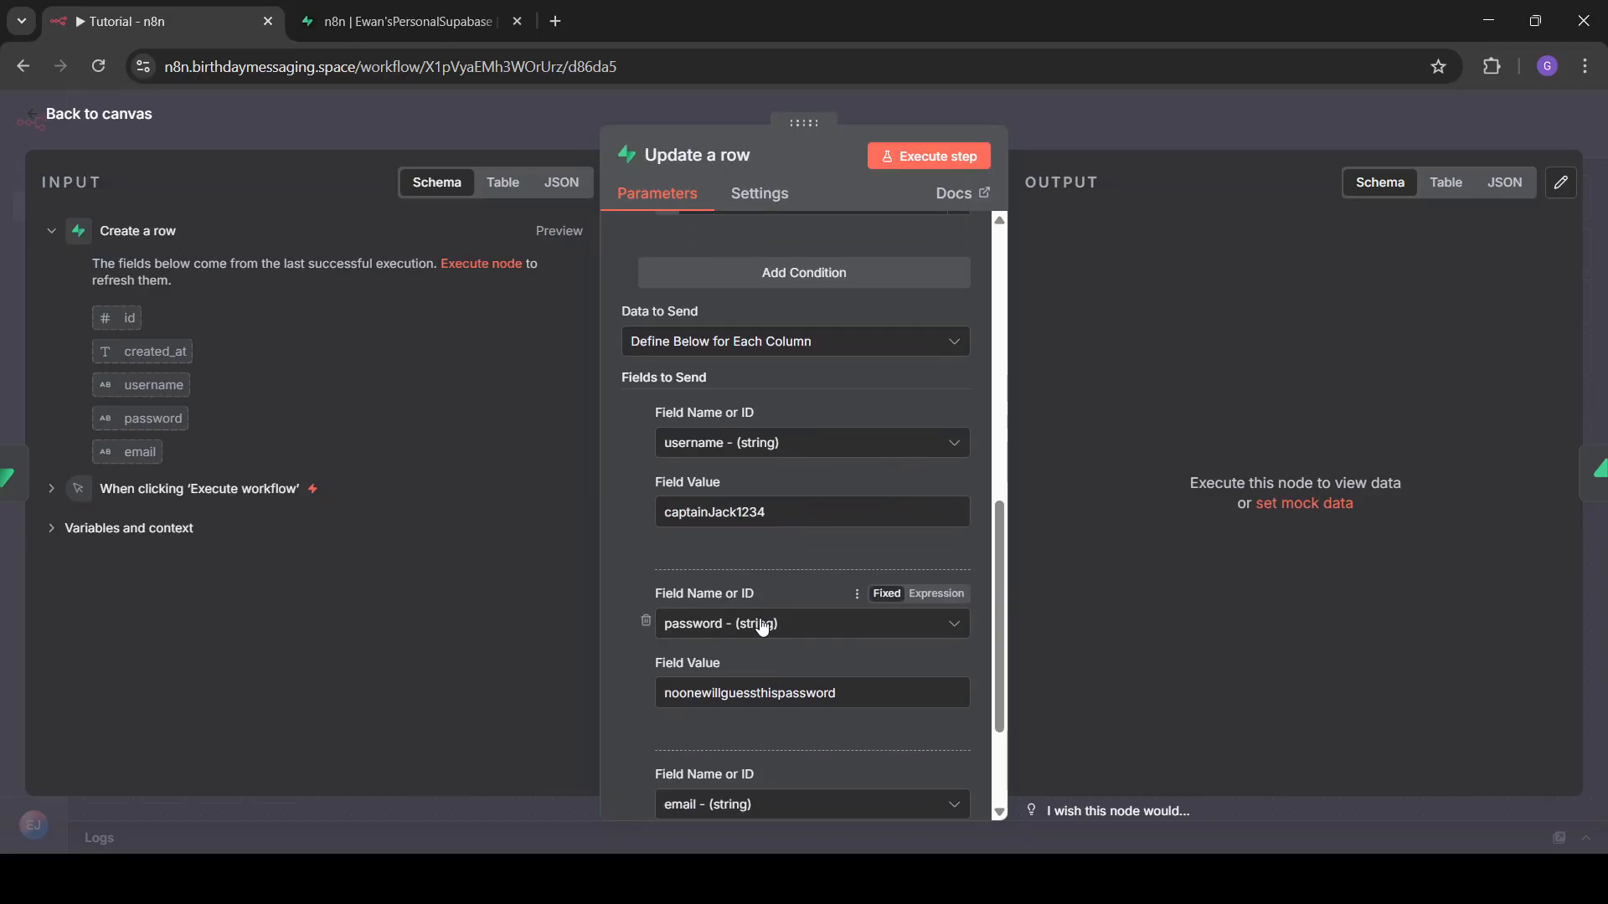
scroll(704, 628, down, 1)
scroll(844, 646, down, 1)
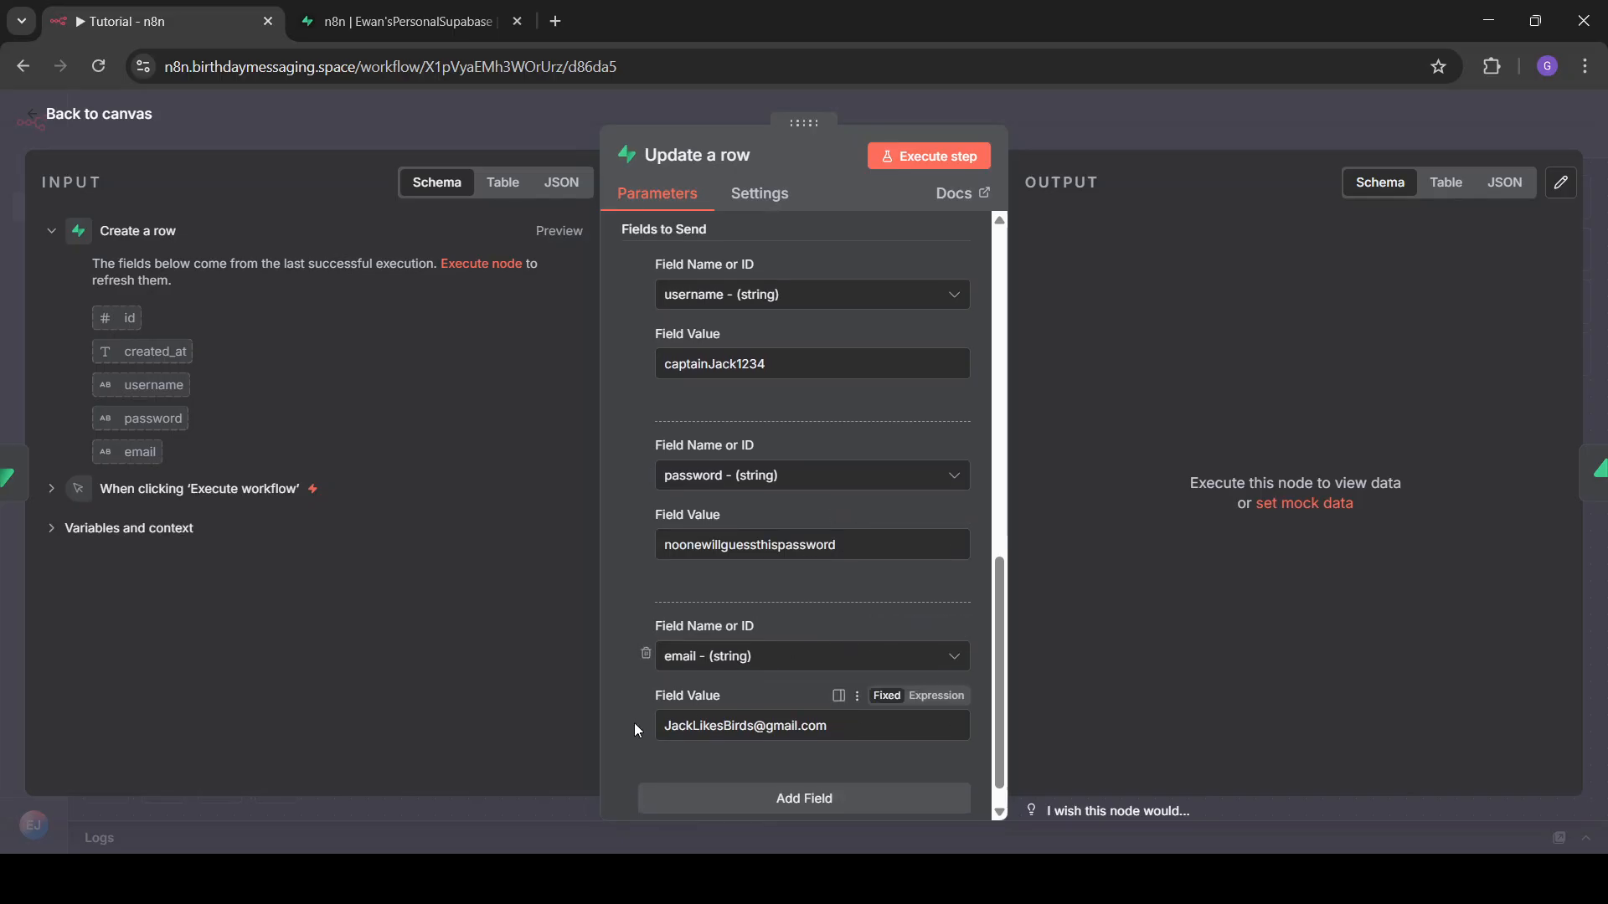
click(1073, 132)
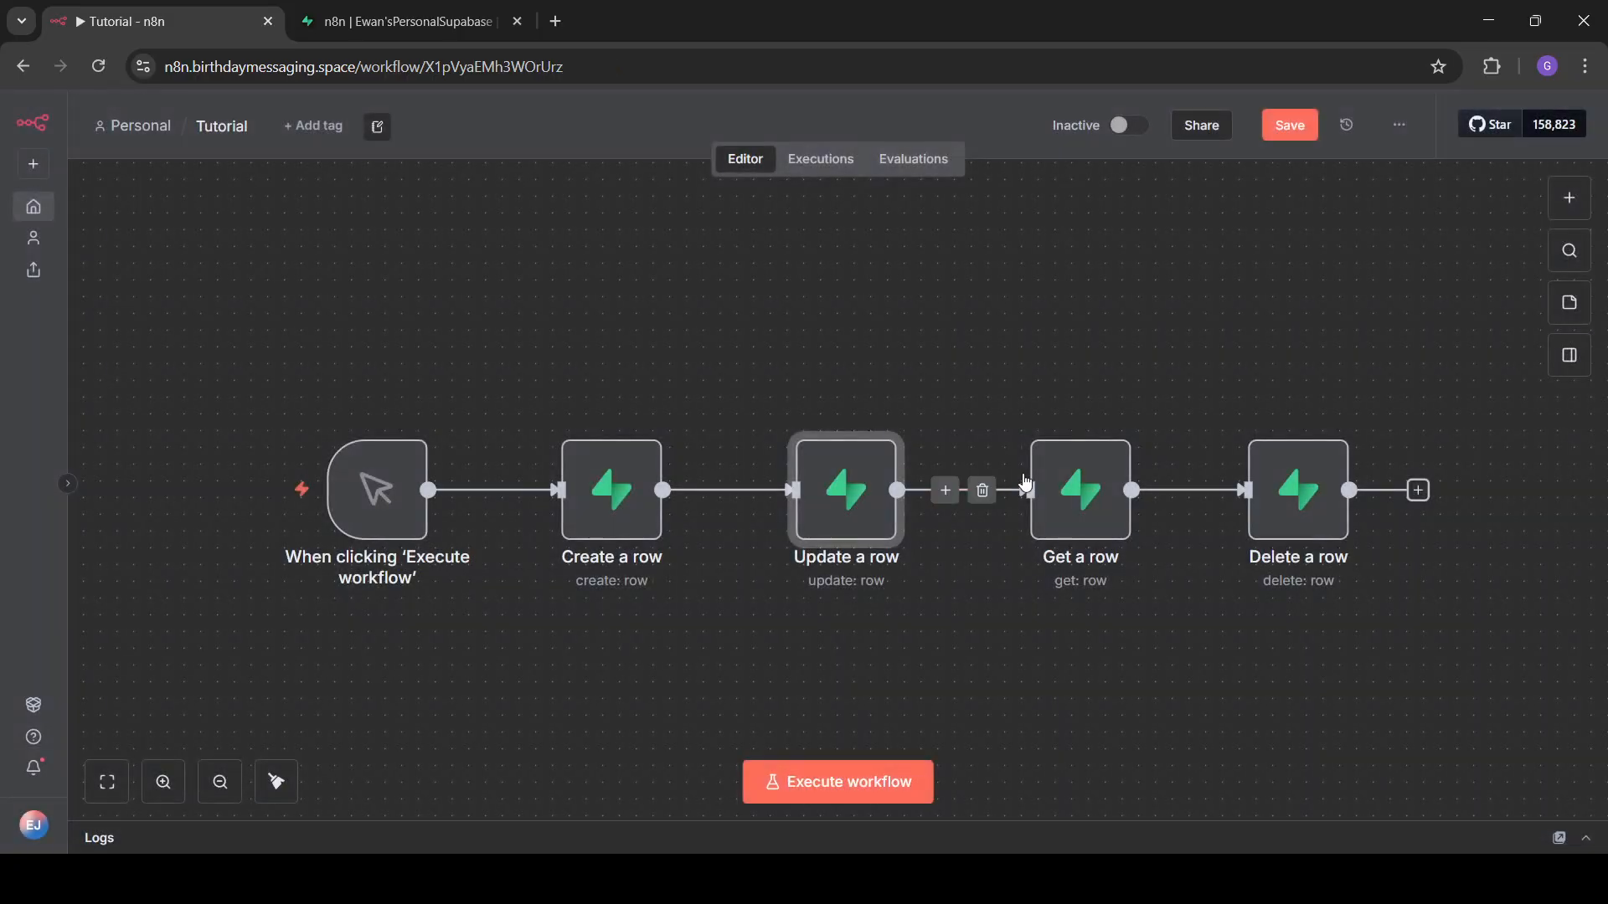
- Open the Get a row node and review its created_at select condition and value expression
double_click(1079, 486)
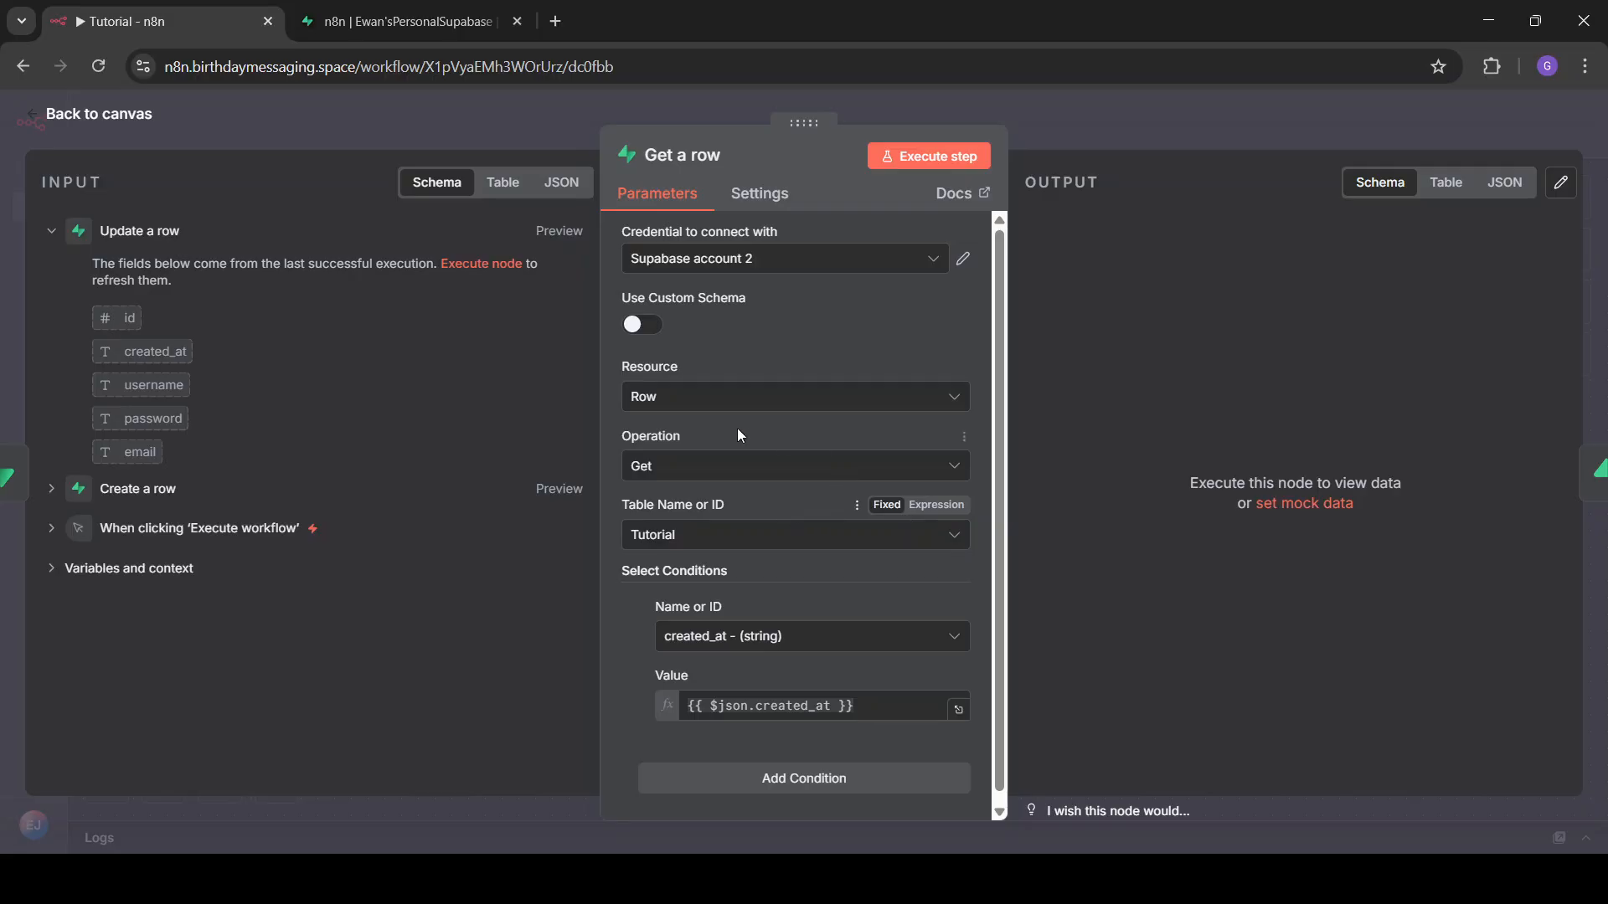
click(766, 642)
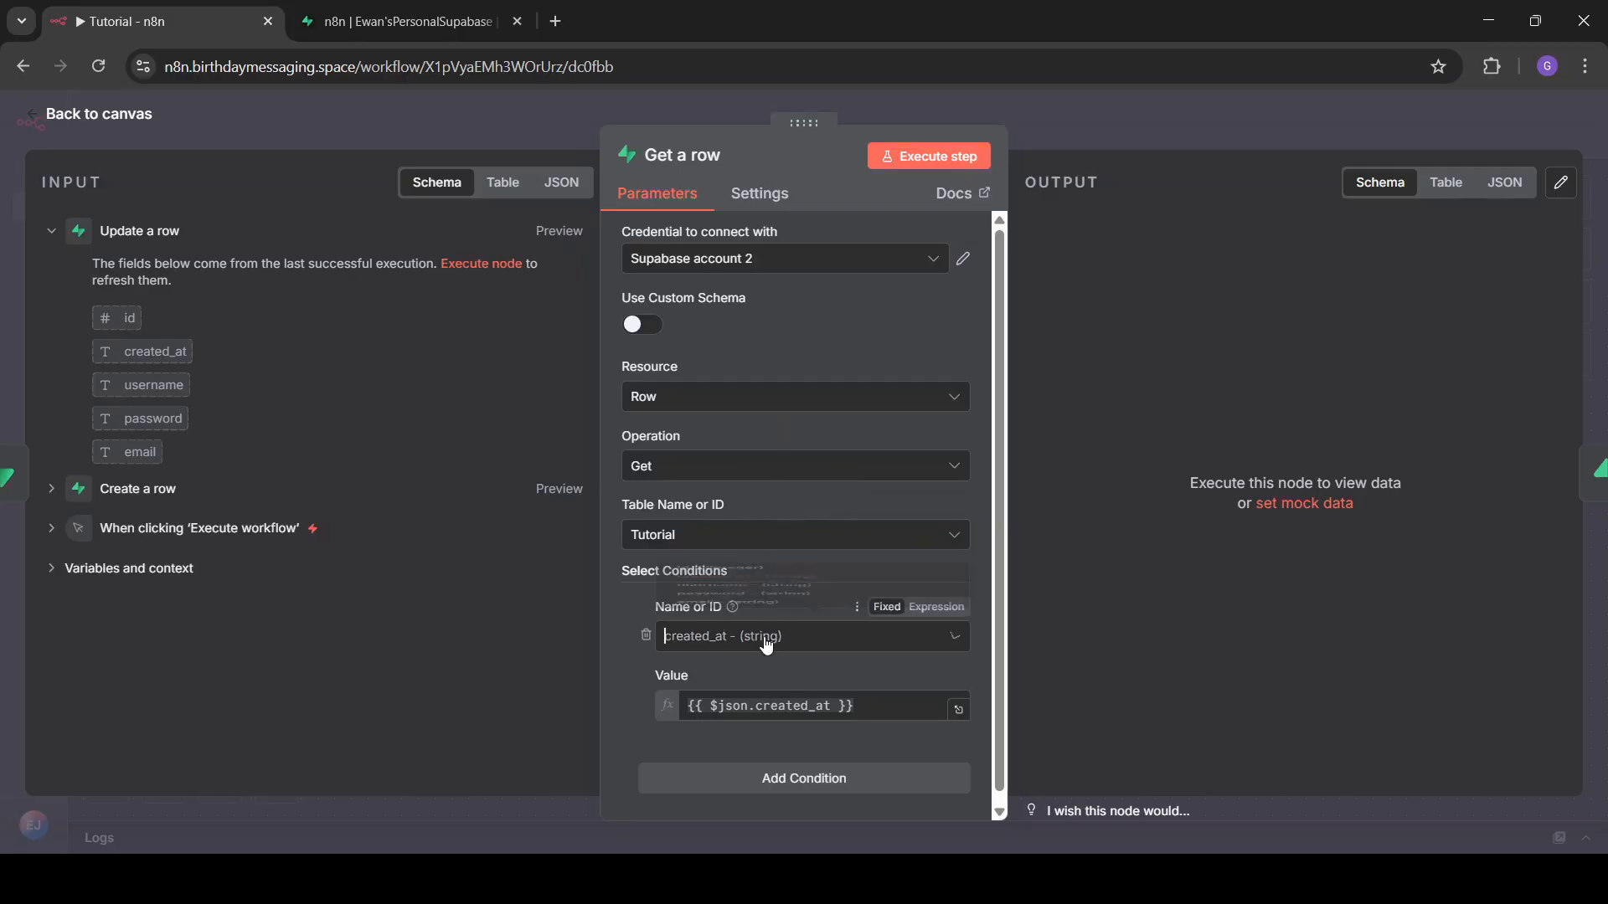
click(766, 645)
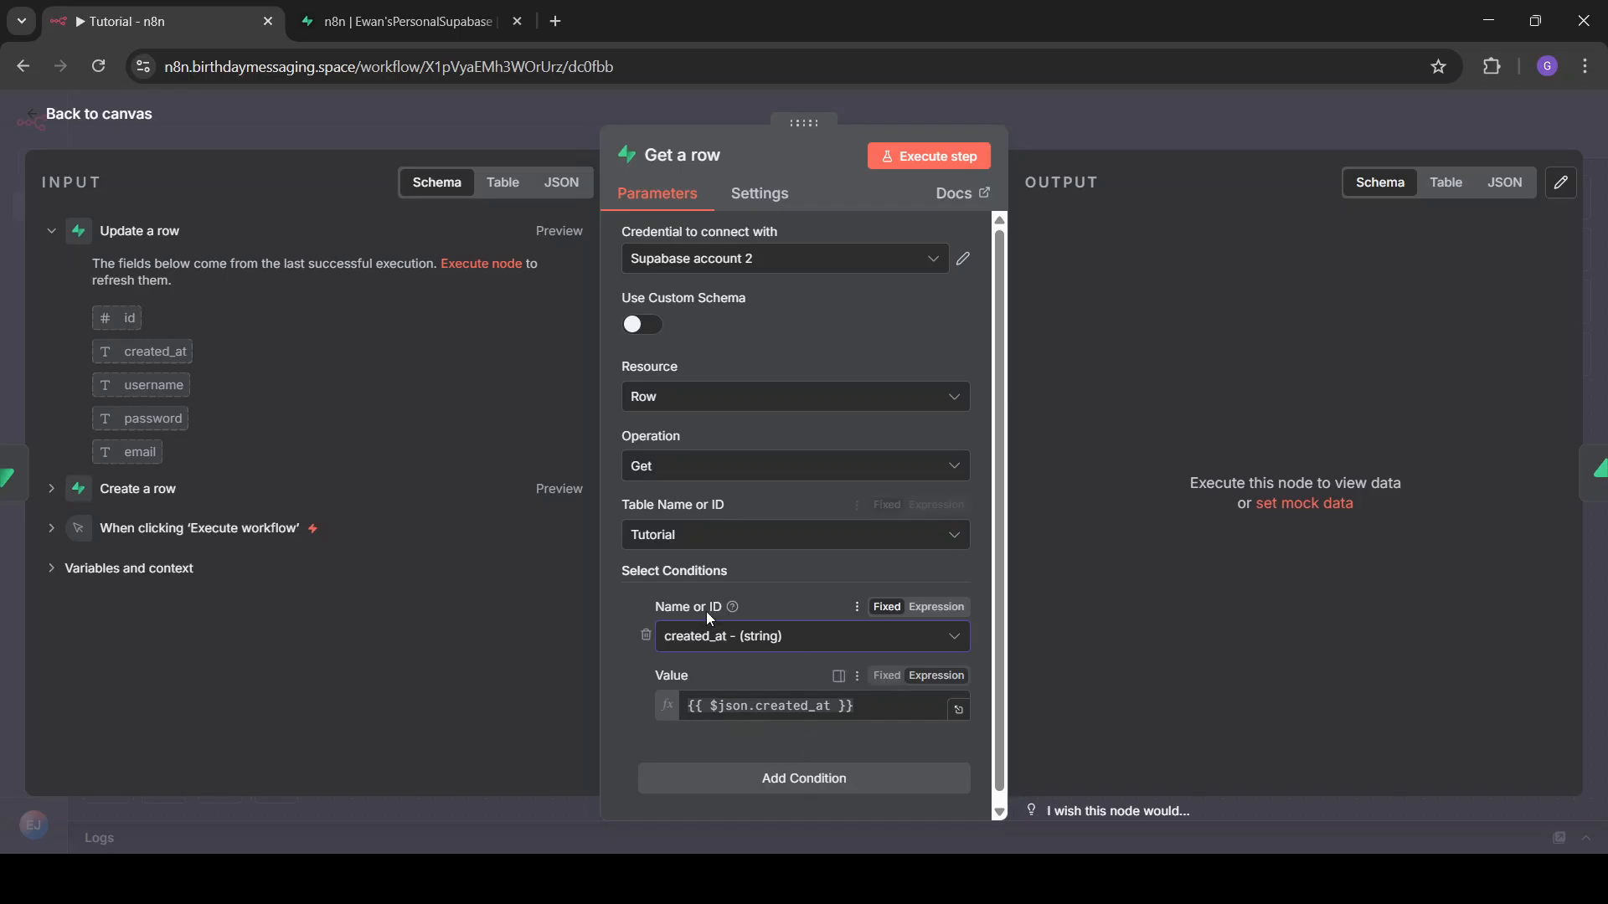
click(688, 705)
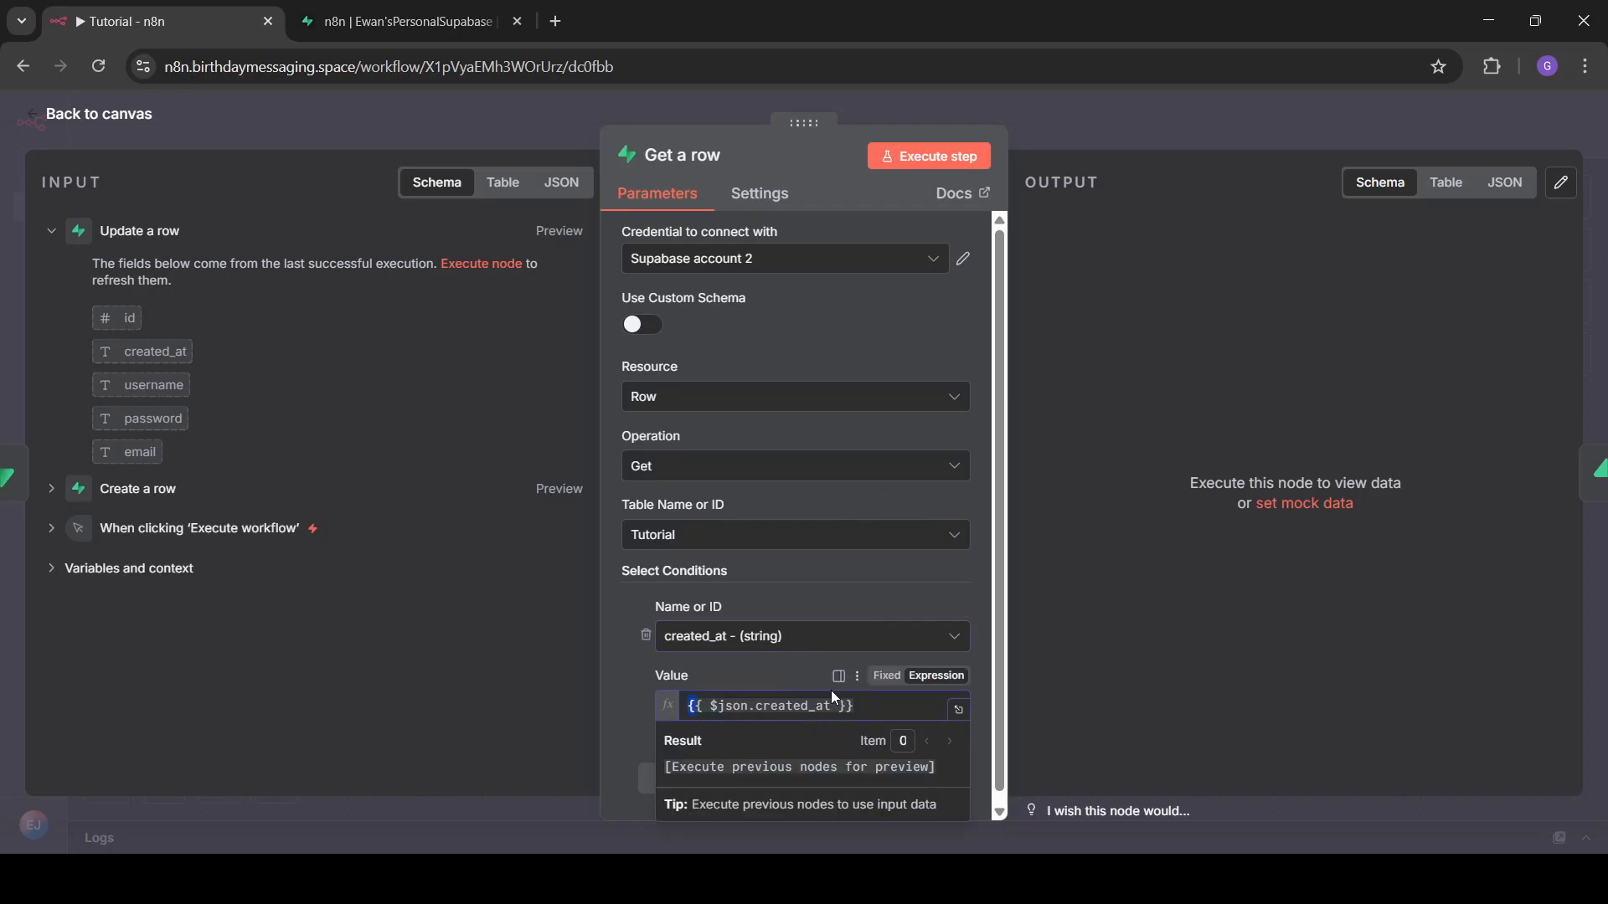
triple_click(866, 704)
click(614, 682)
scroll(615, 682, down, 1)
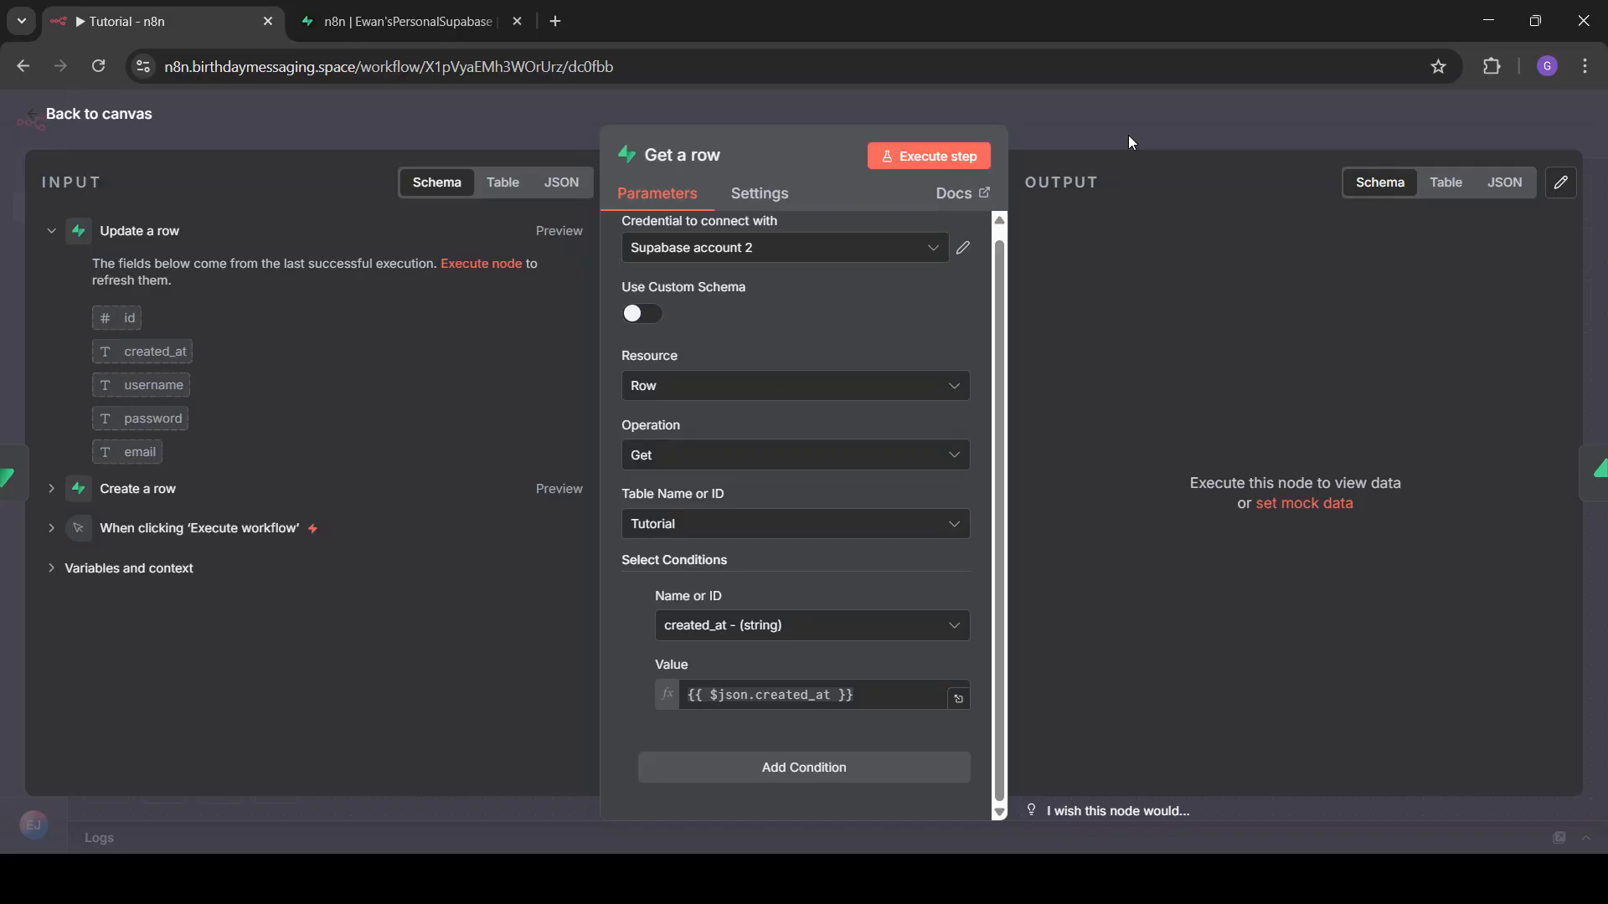
scroll(769, 565, up, 1)
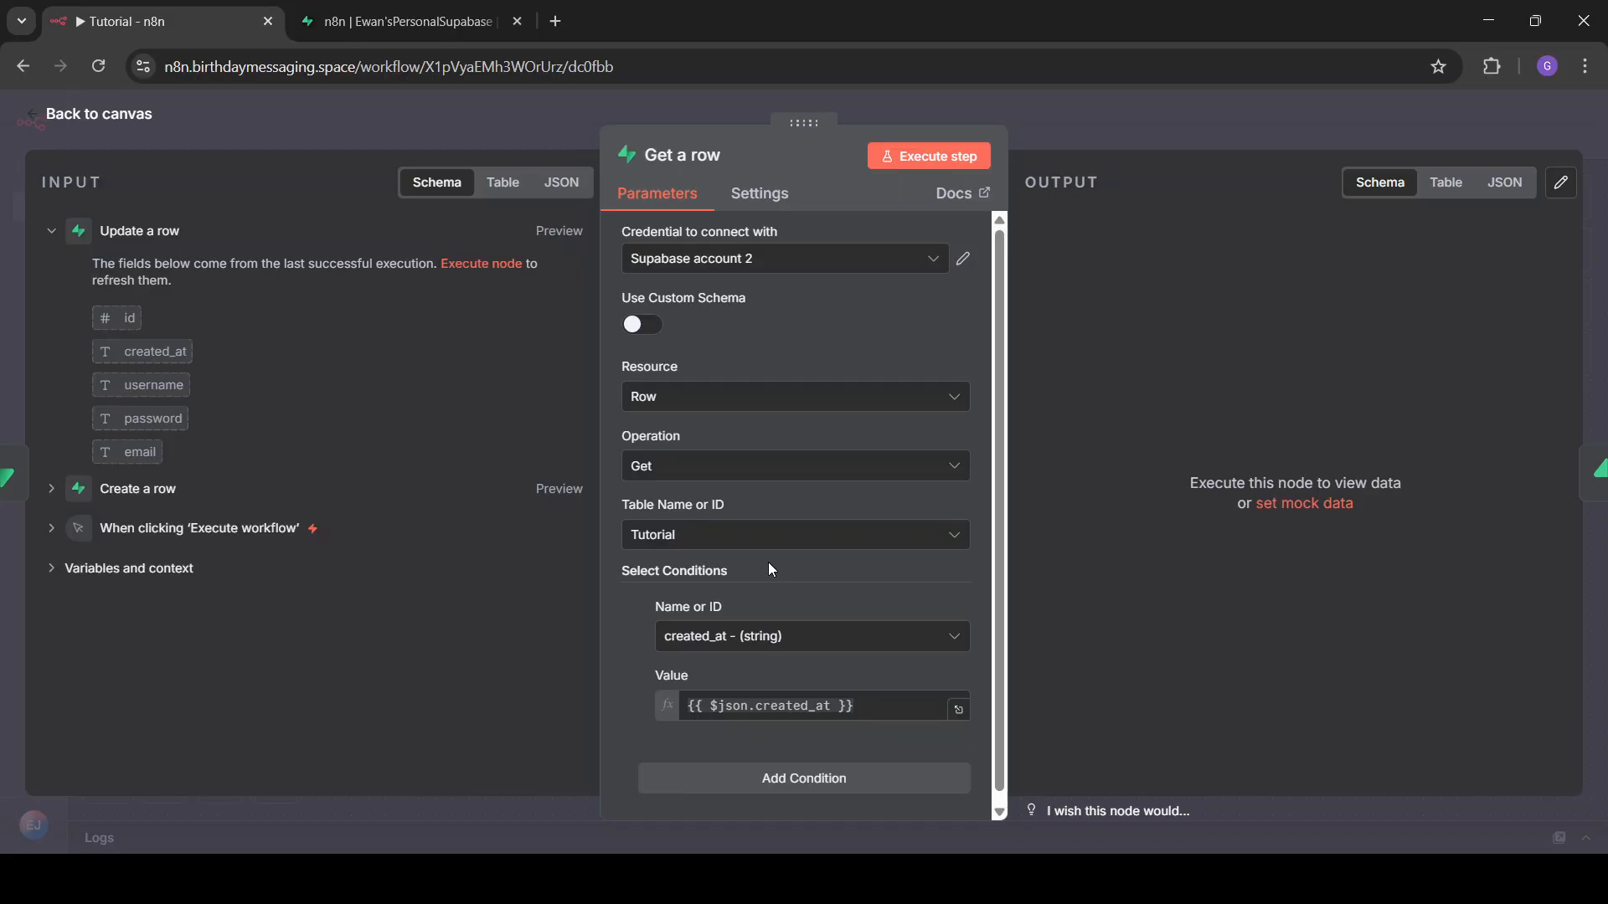
- Set the Get a row node's table to Tutorial1, check the condition's selectable columns while keeping created_at, and close the node
click(701, 551)
click(715, 590)
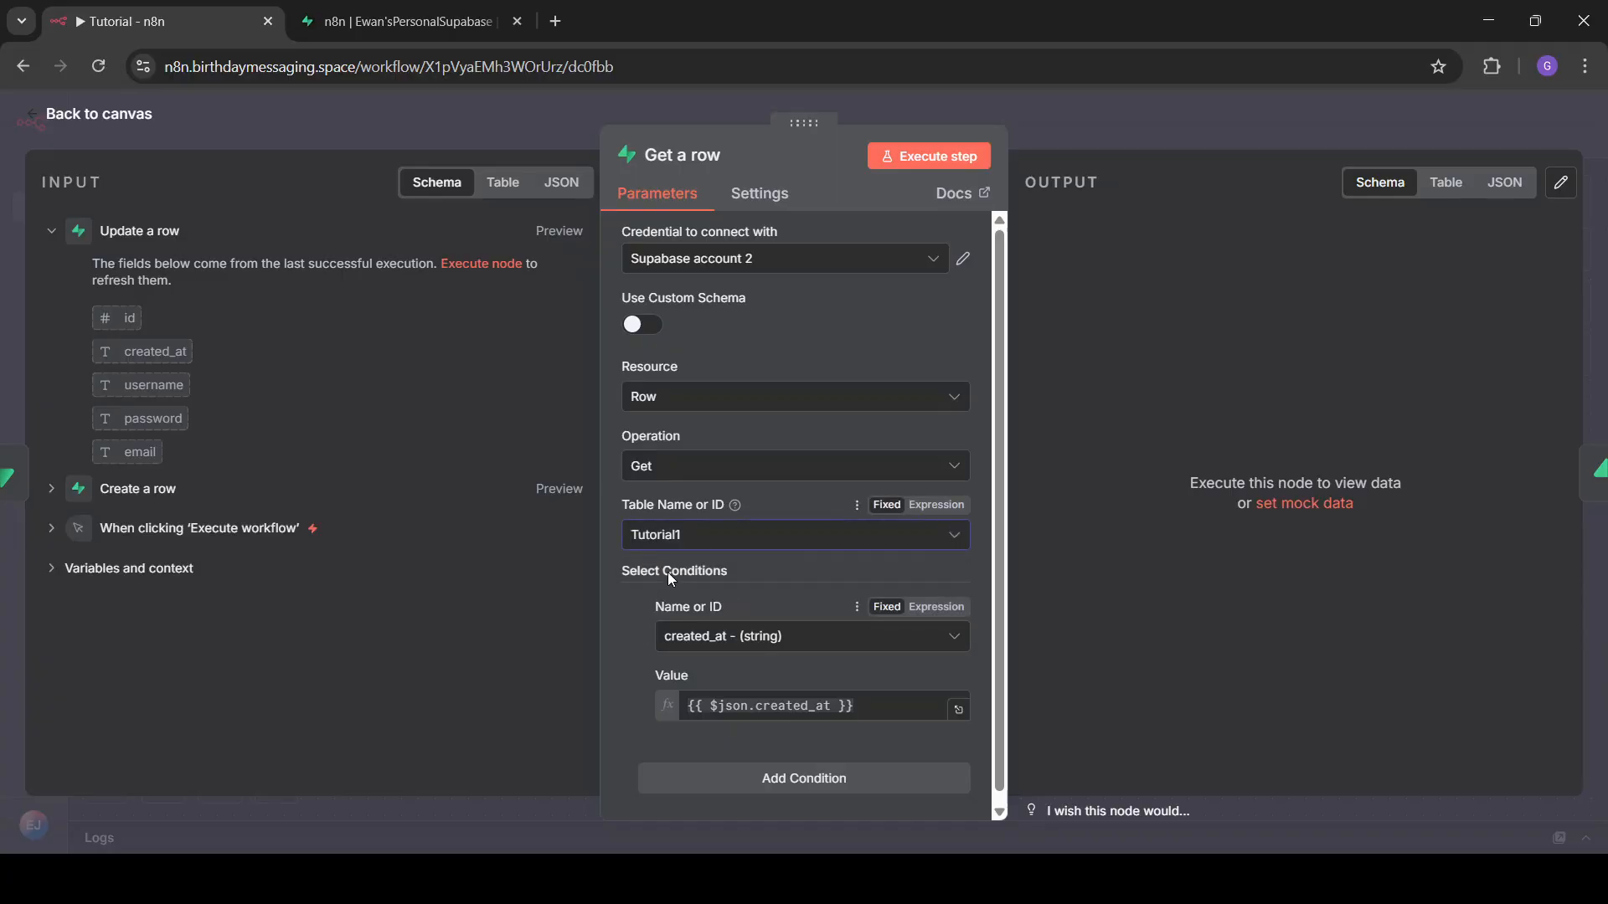
click(811, 638)
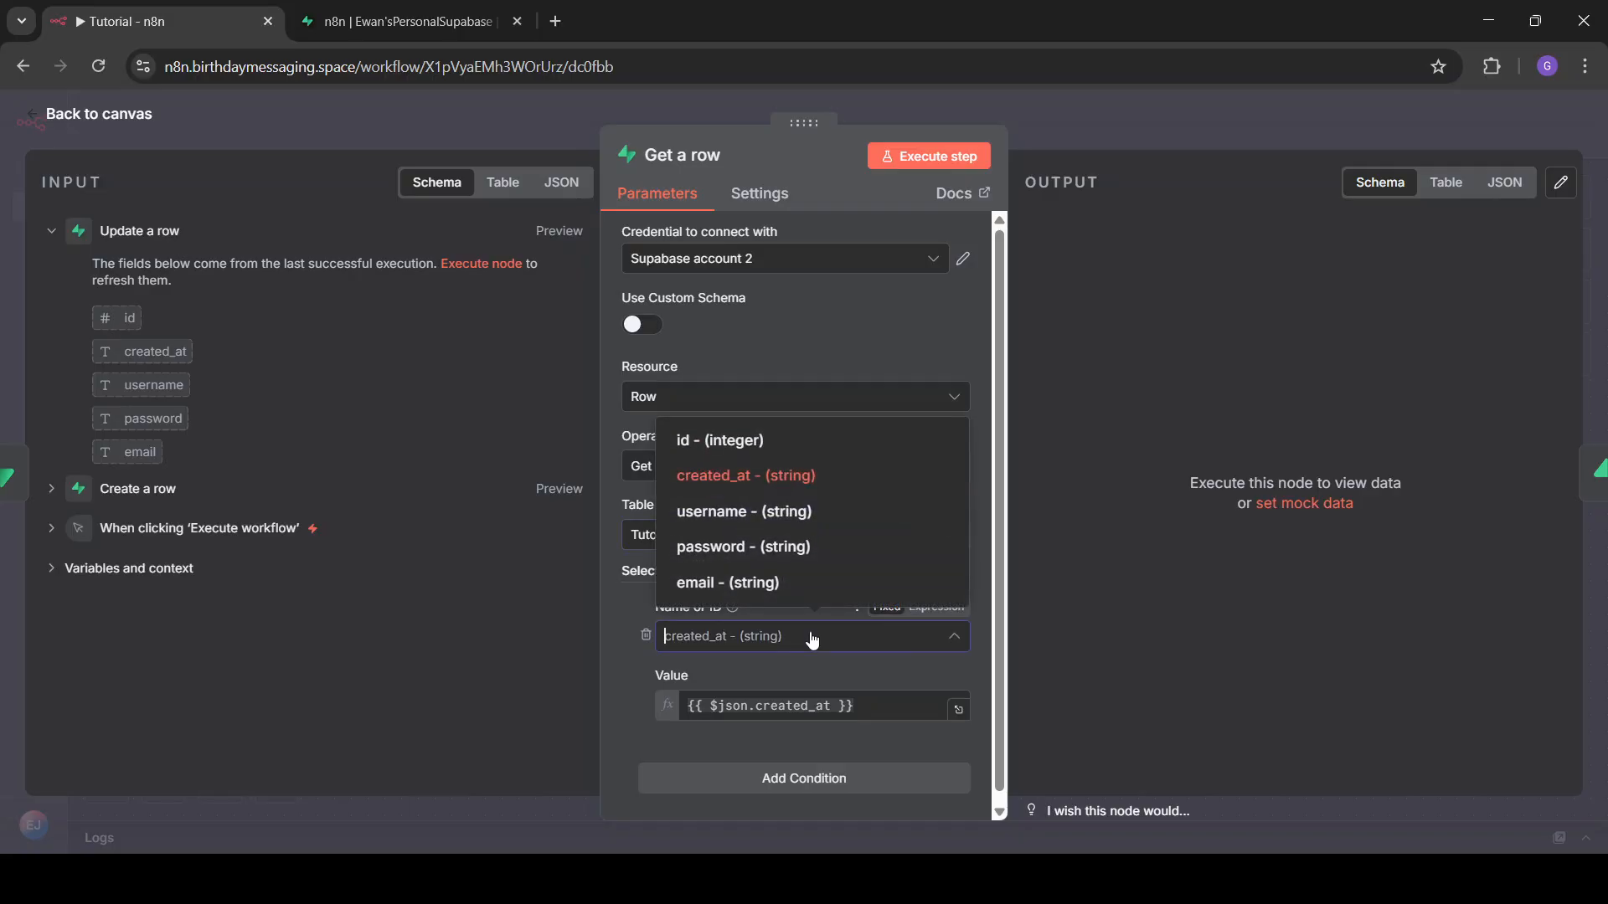
click(307, 709)
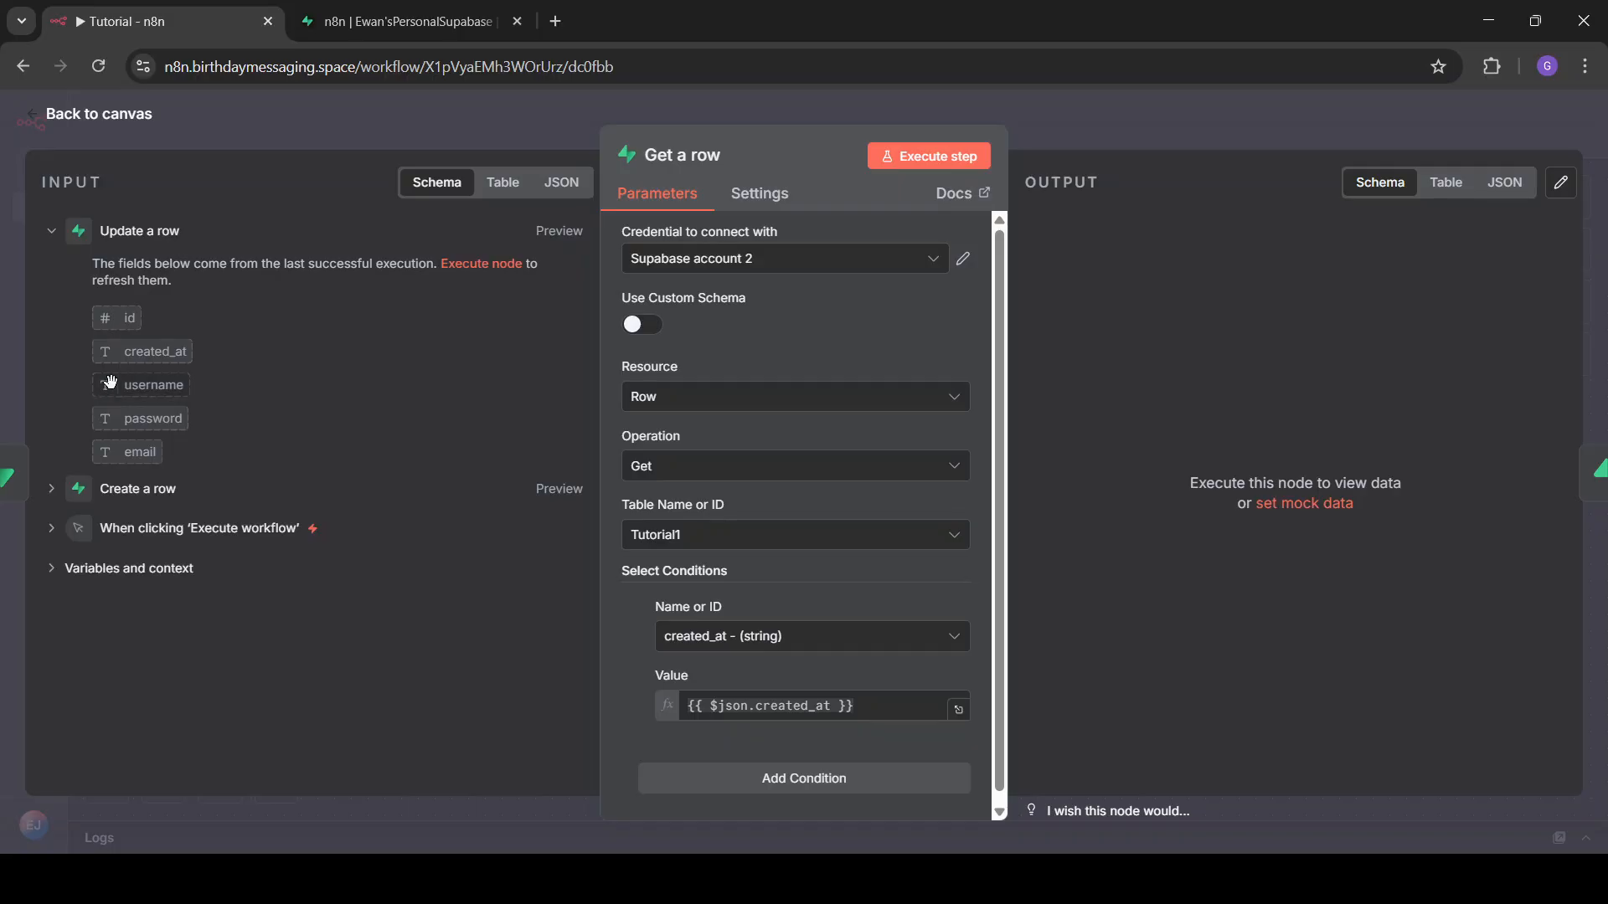
click(1102, 136)
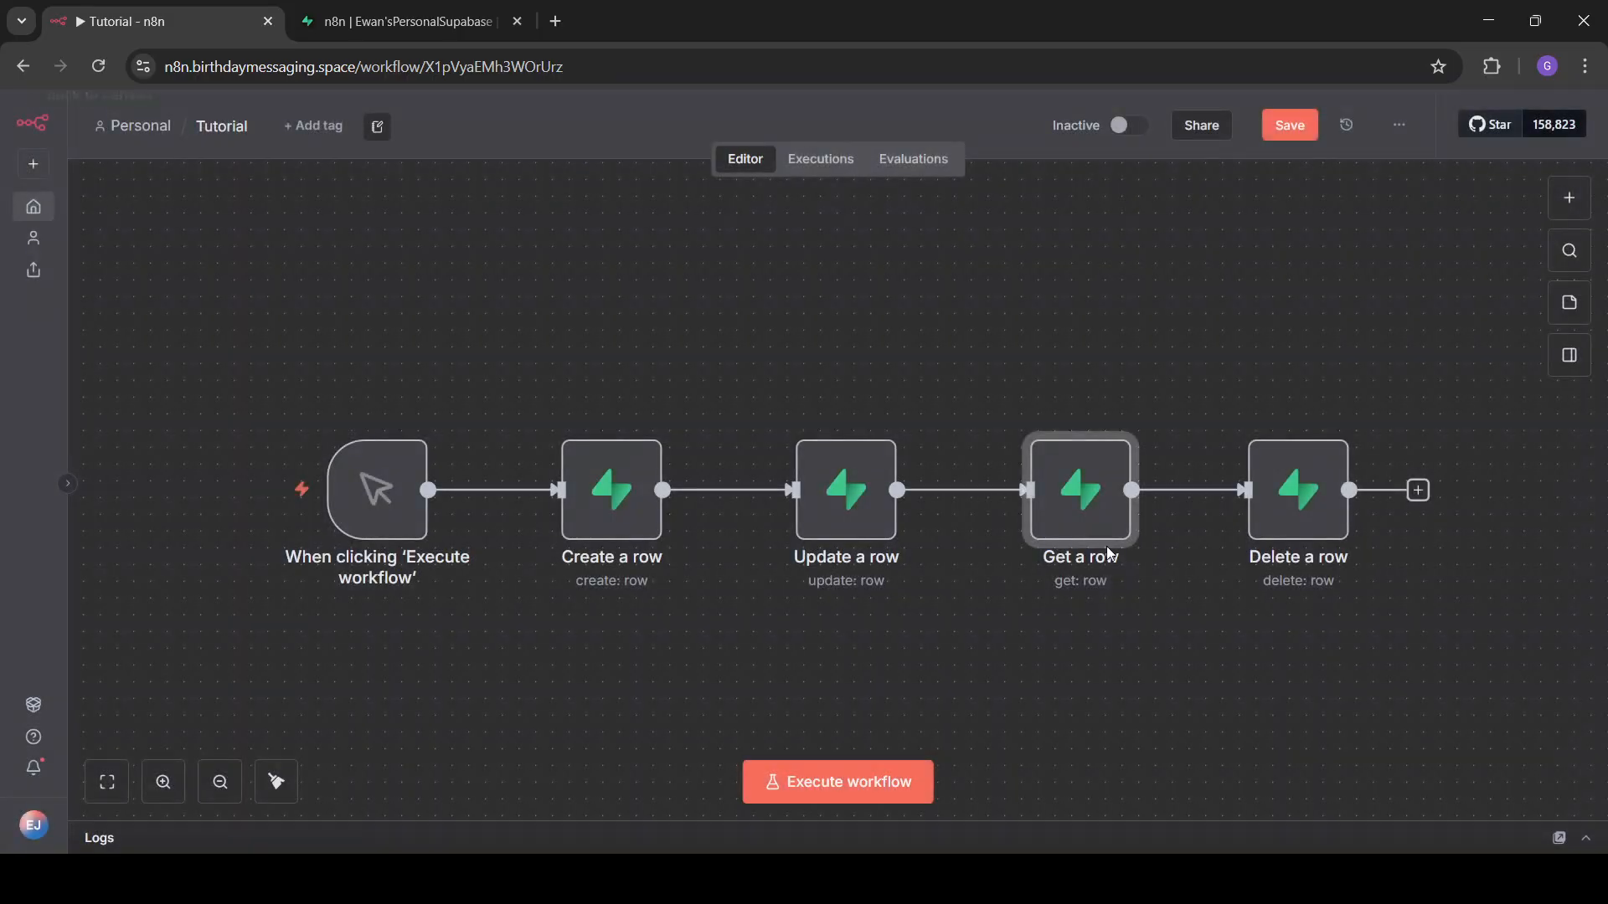
- Set the Delete a row node's table to Tutorial1, review its created_at Equals select condition, and close the node
double_click(1253, 522)
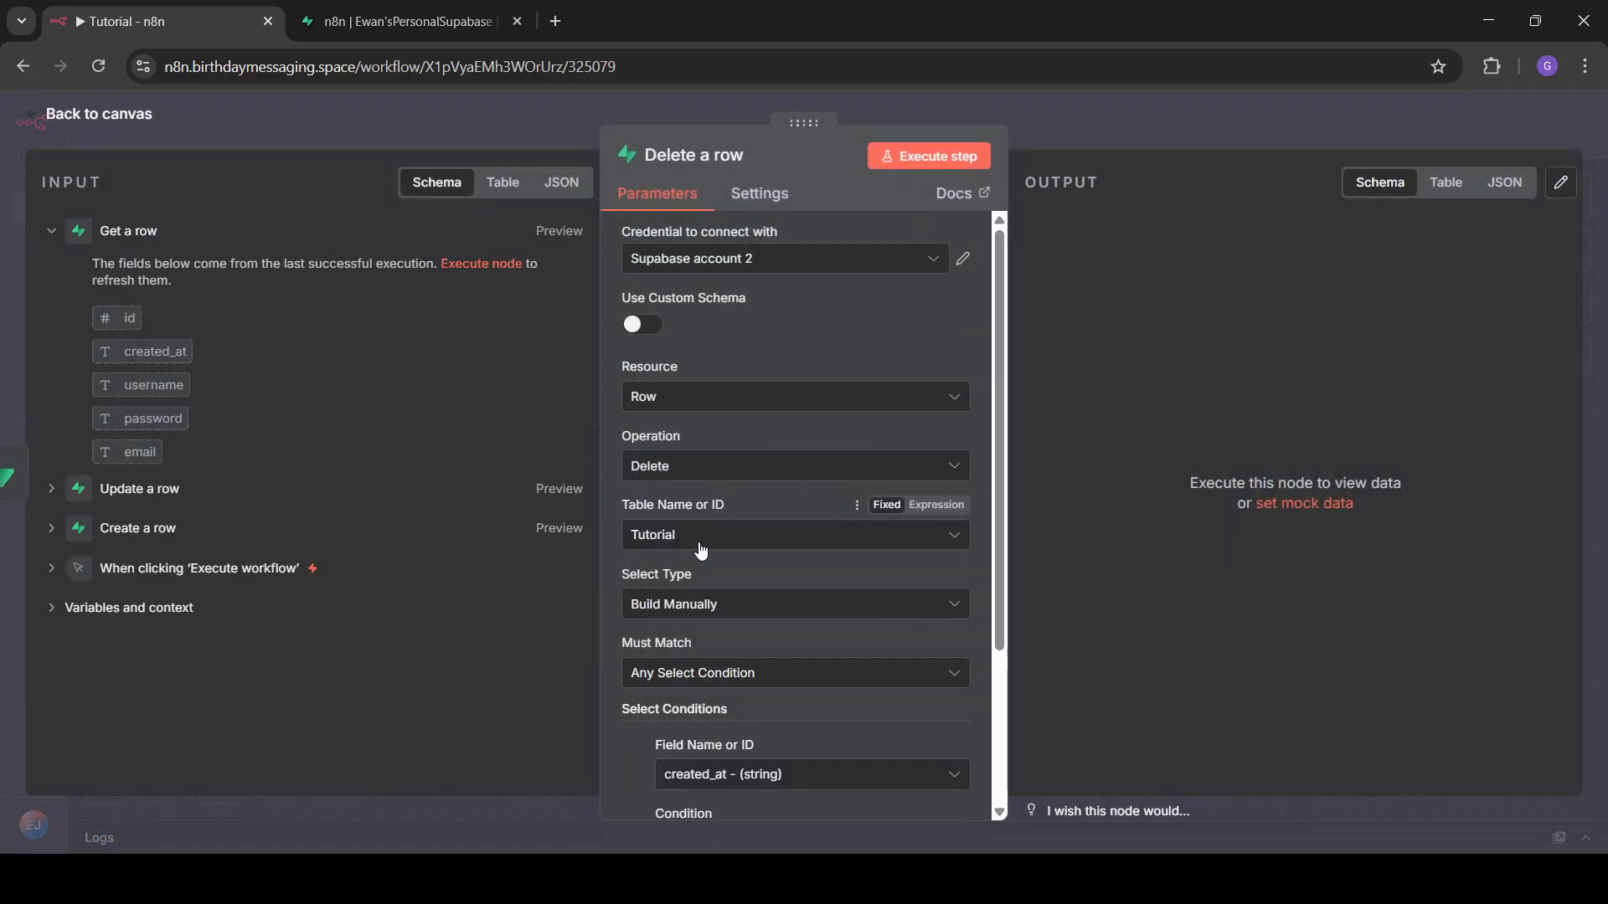
click(699, 540)
click(695, 588)
scroll(765, 531, down, 2)
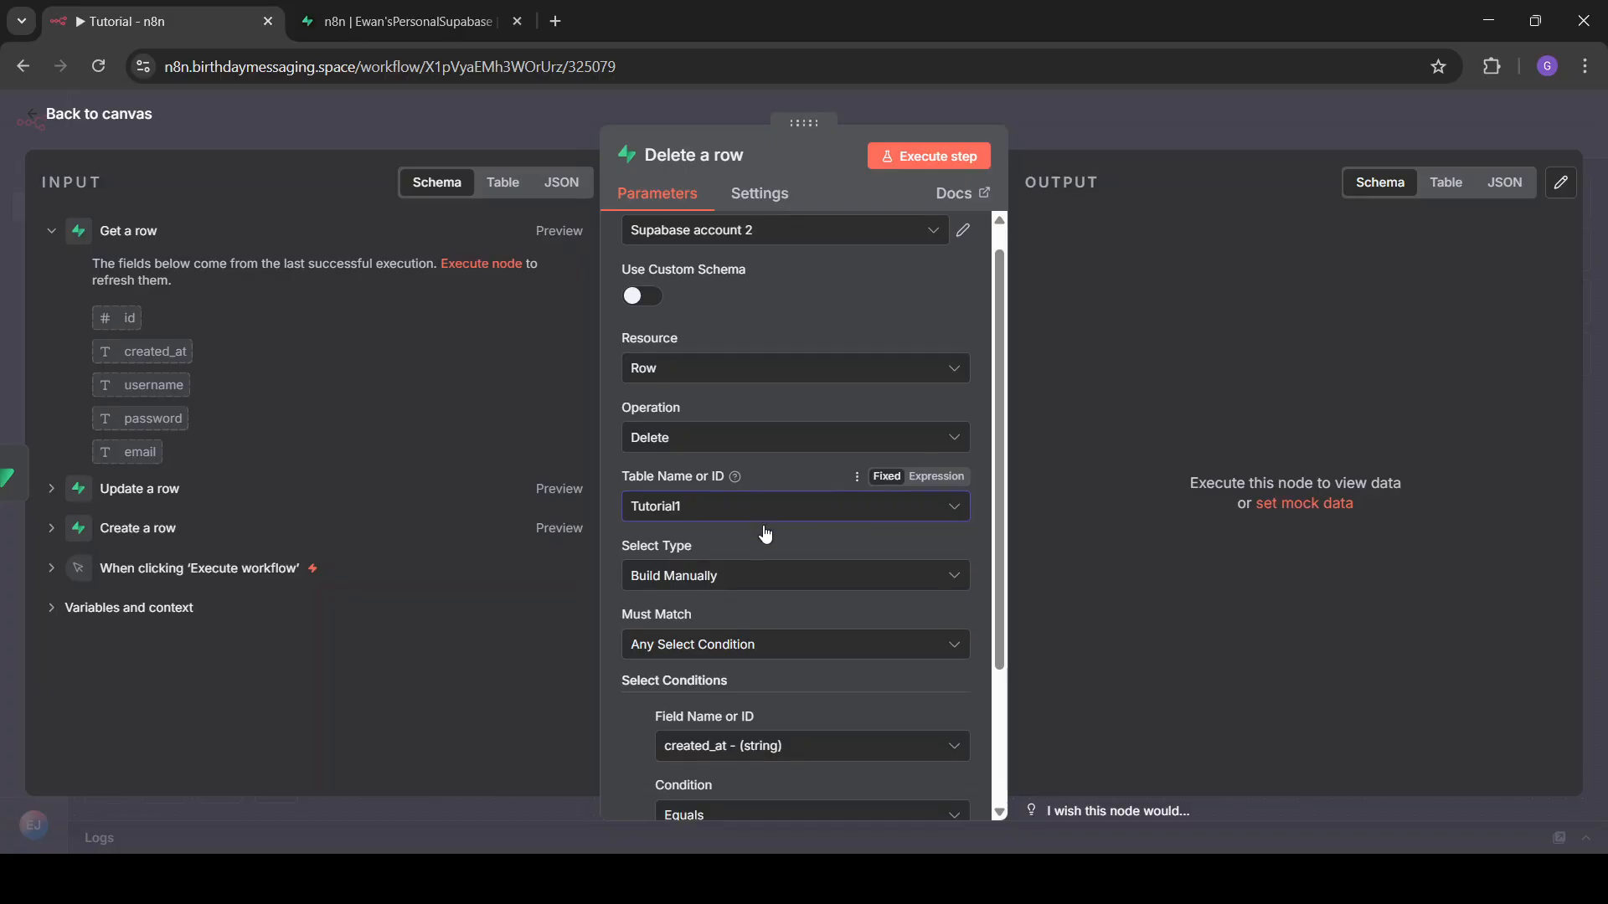
scroll(757, 602, down, 2)
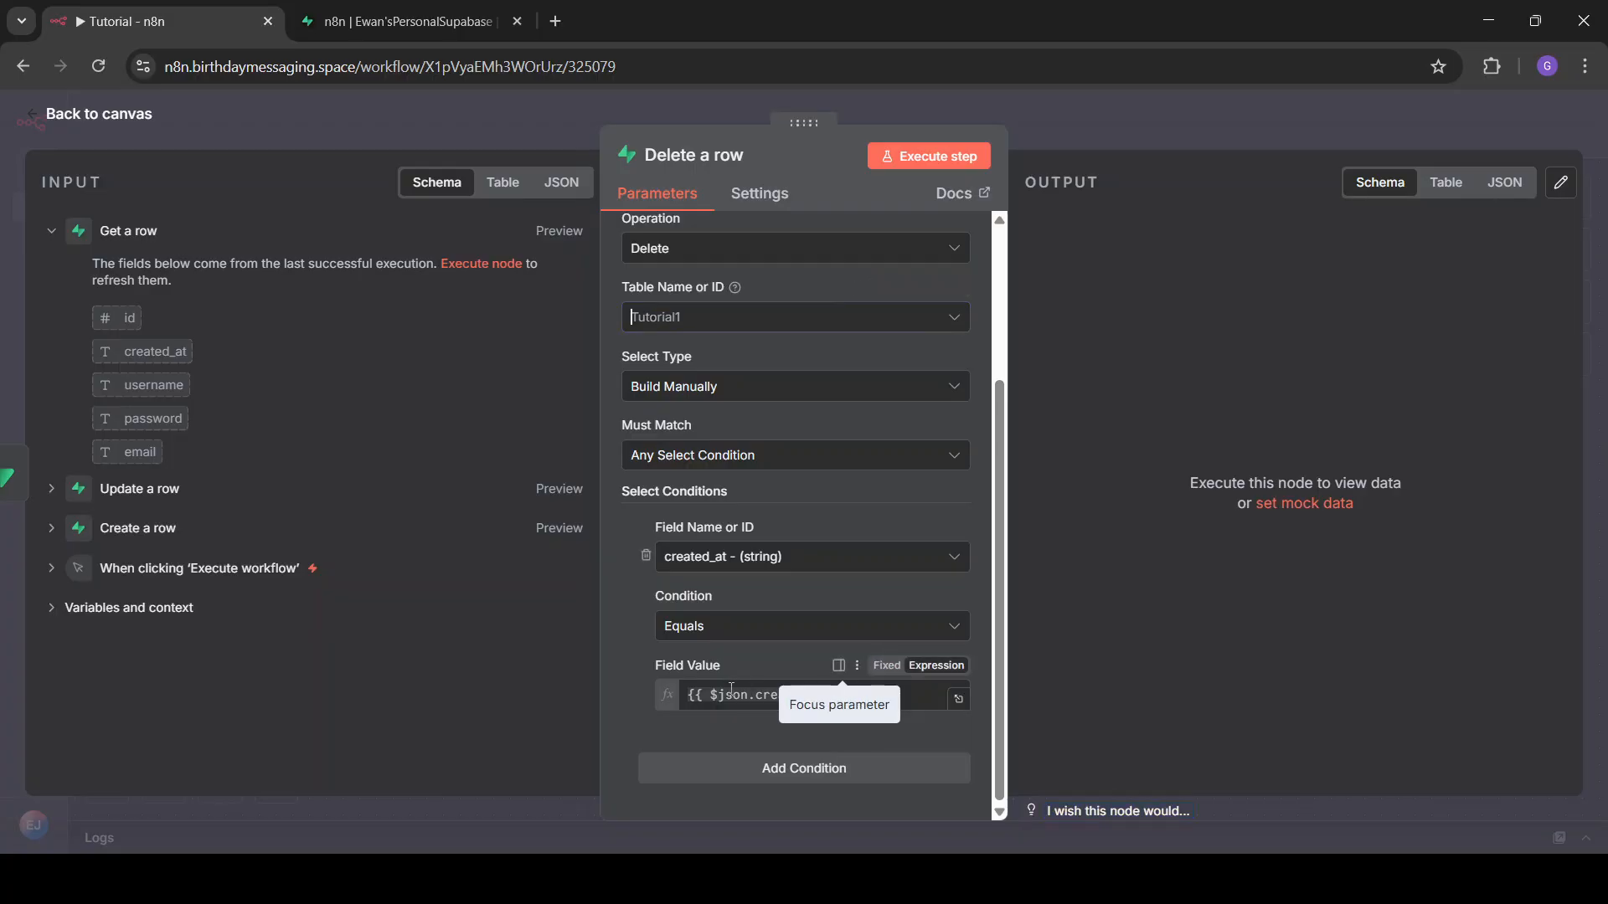
click(629, 720)
scroll(630, 720, up, 3)
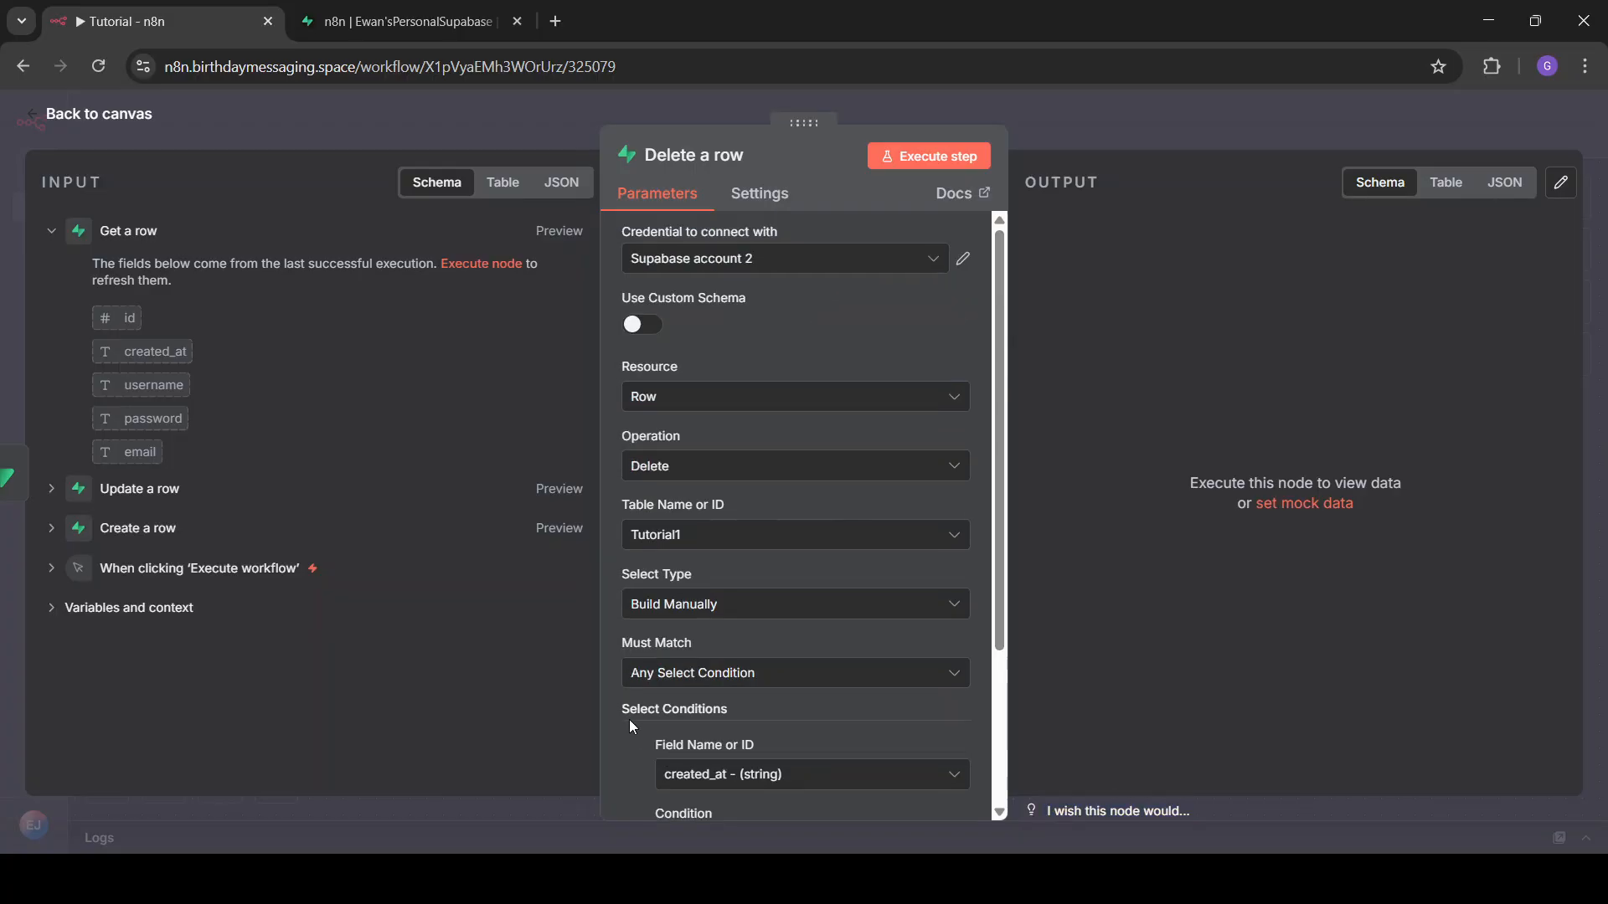
scroll(629, 720, down, 3)
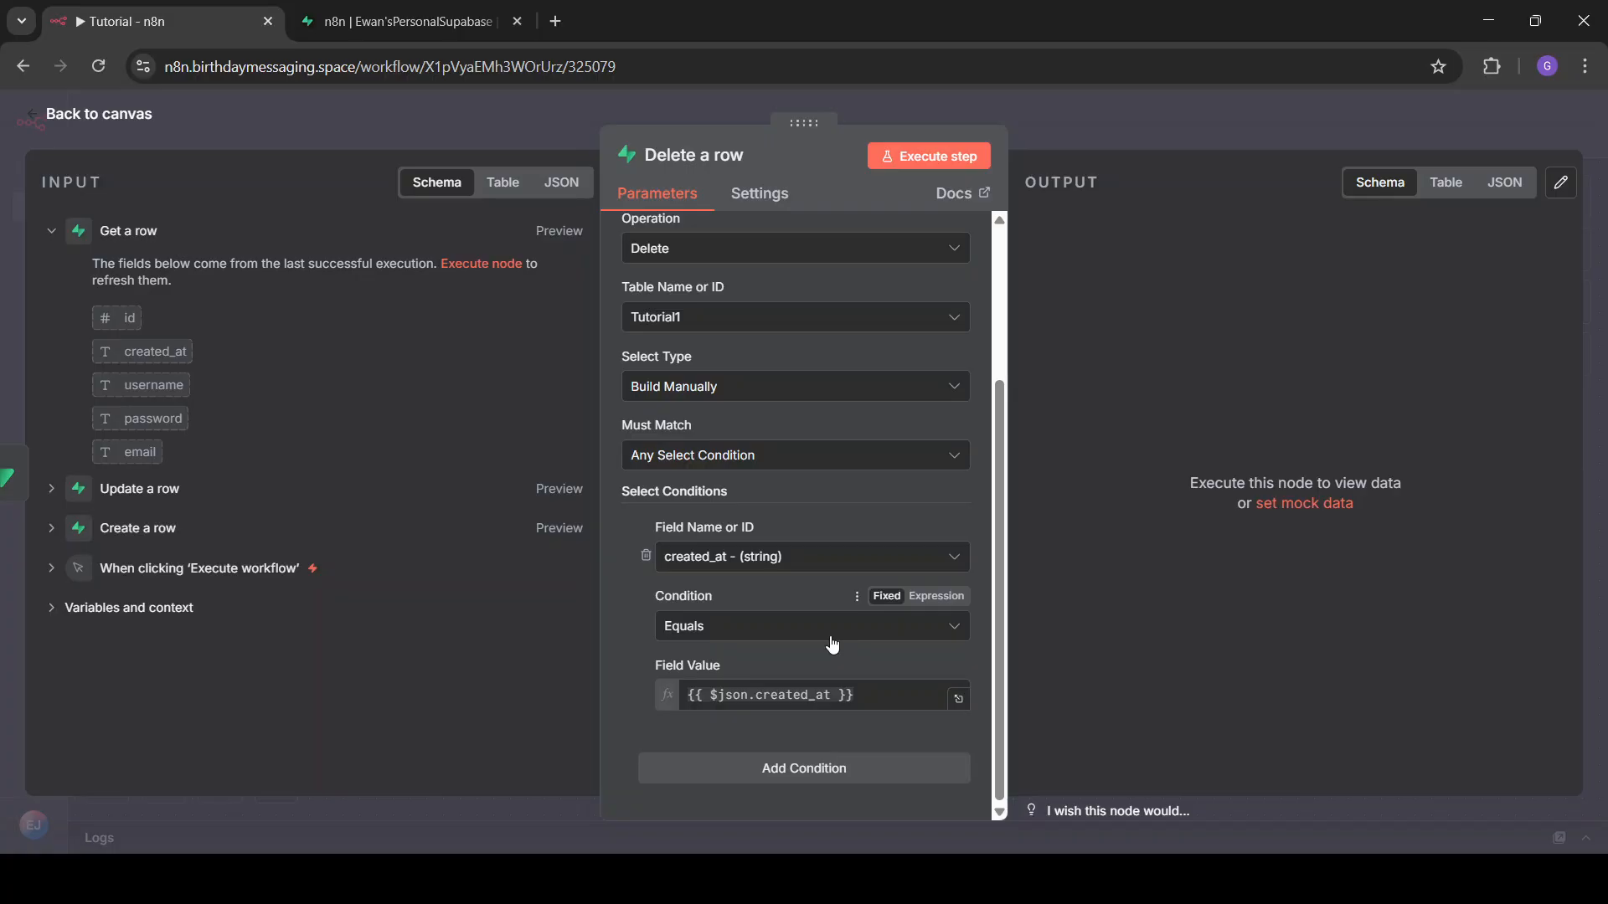
click(1174, 111)
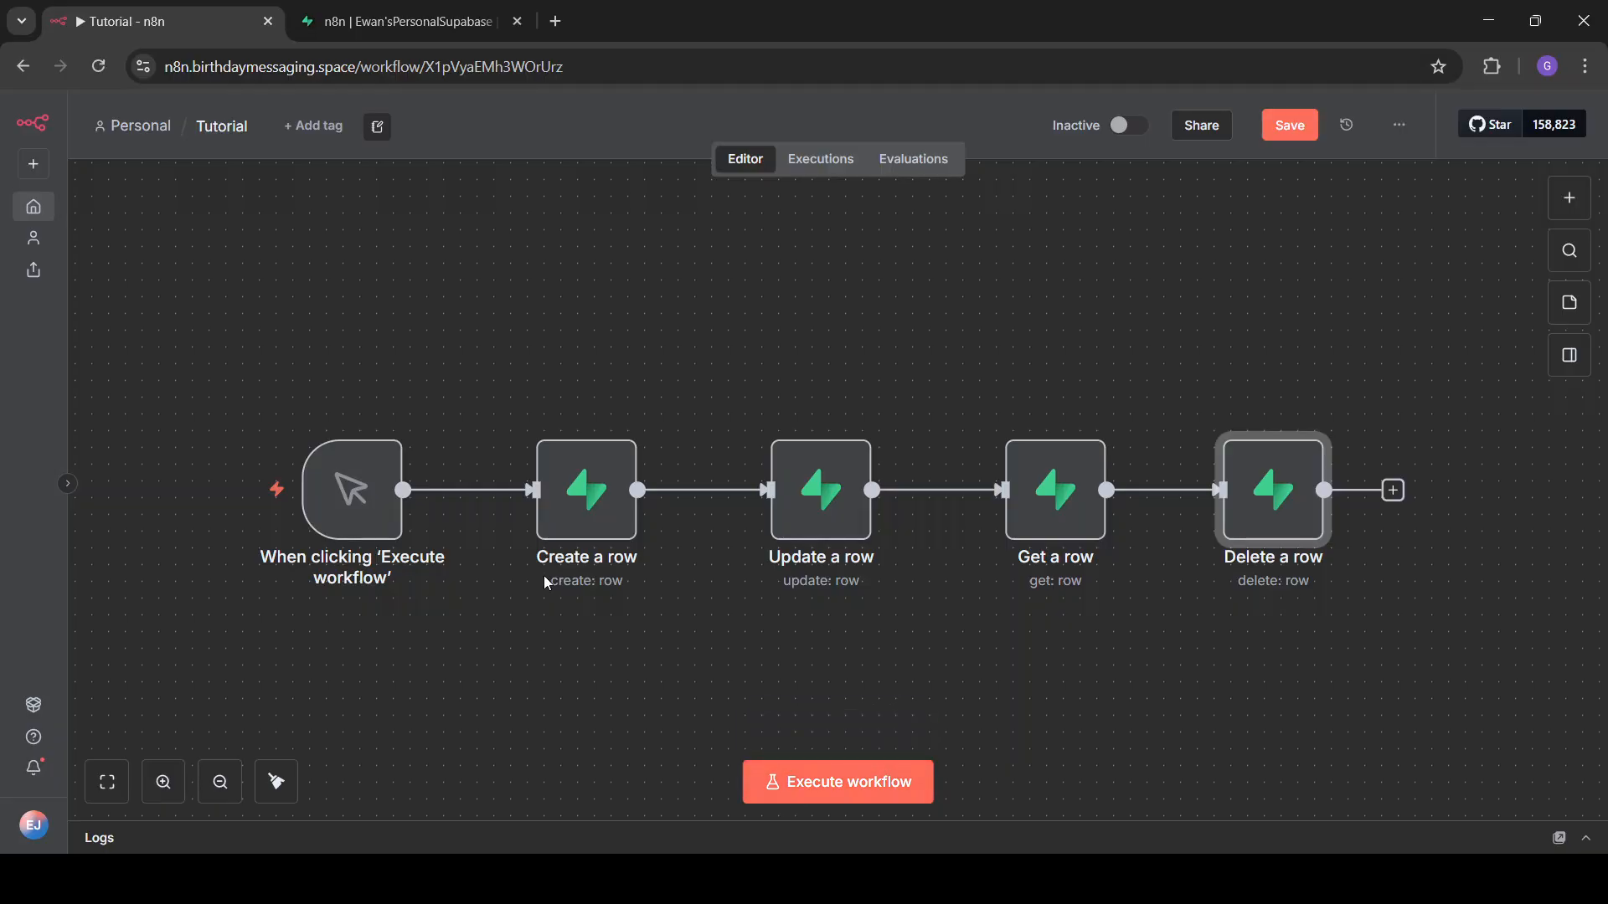
drag(586, 661, 752, 630)
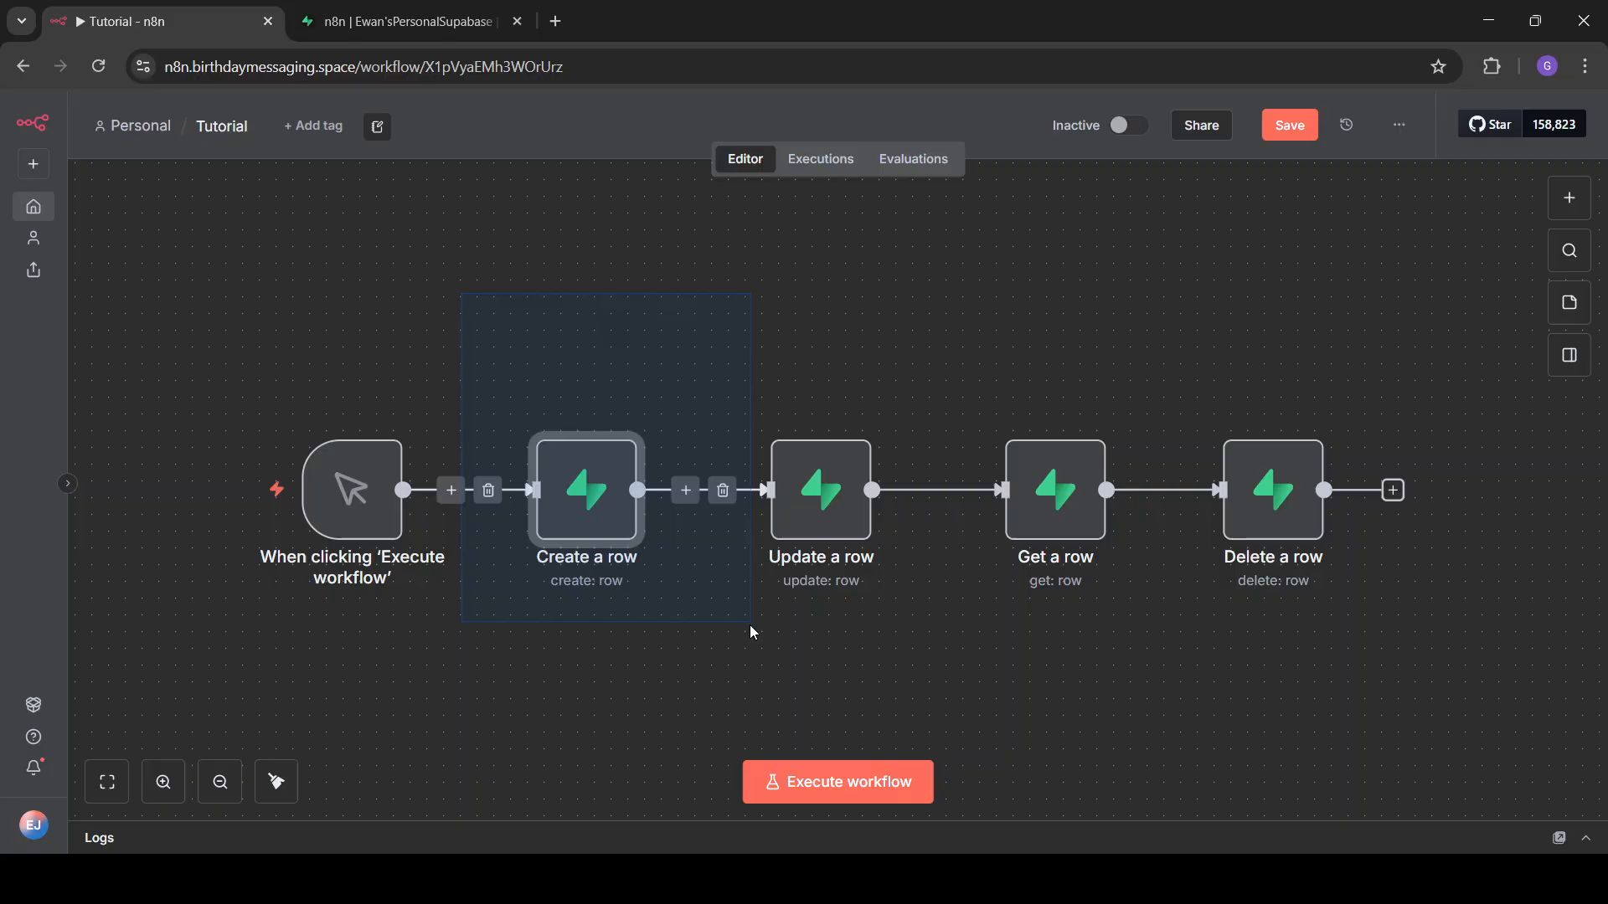
click(741, 696)
drag(951, 685, 726, 299)
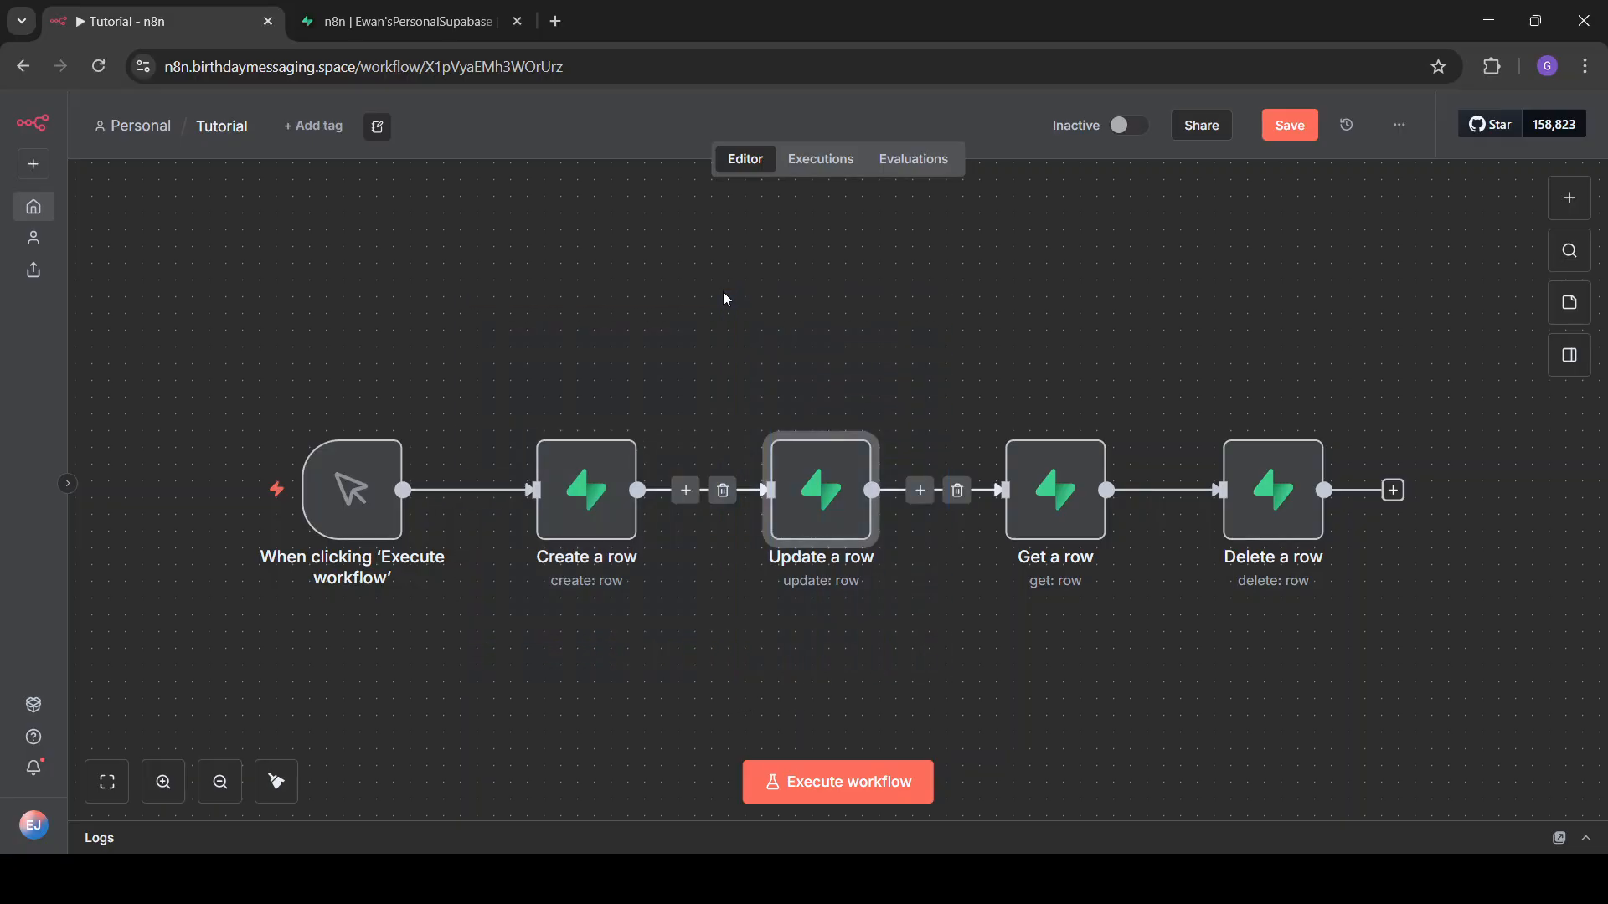
click(726, 299)
drag(1111, 639, 1133, 686)
click(1132, 686)
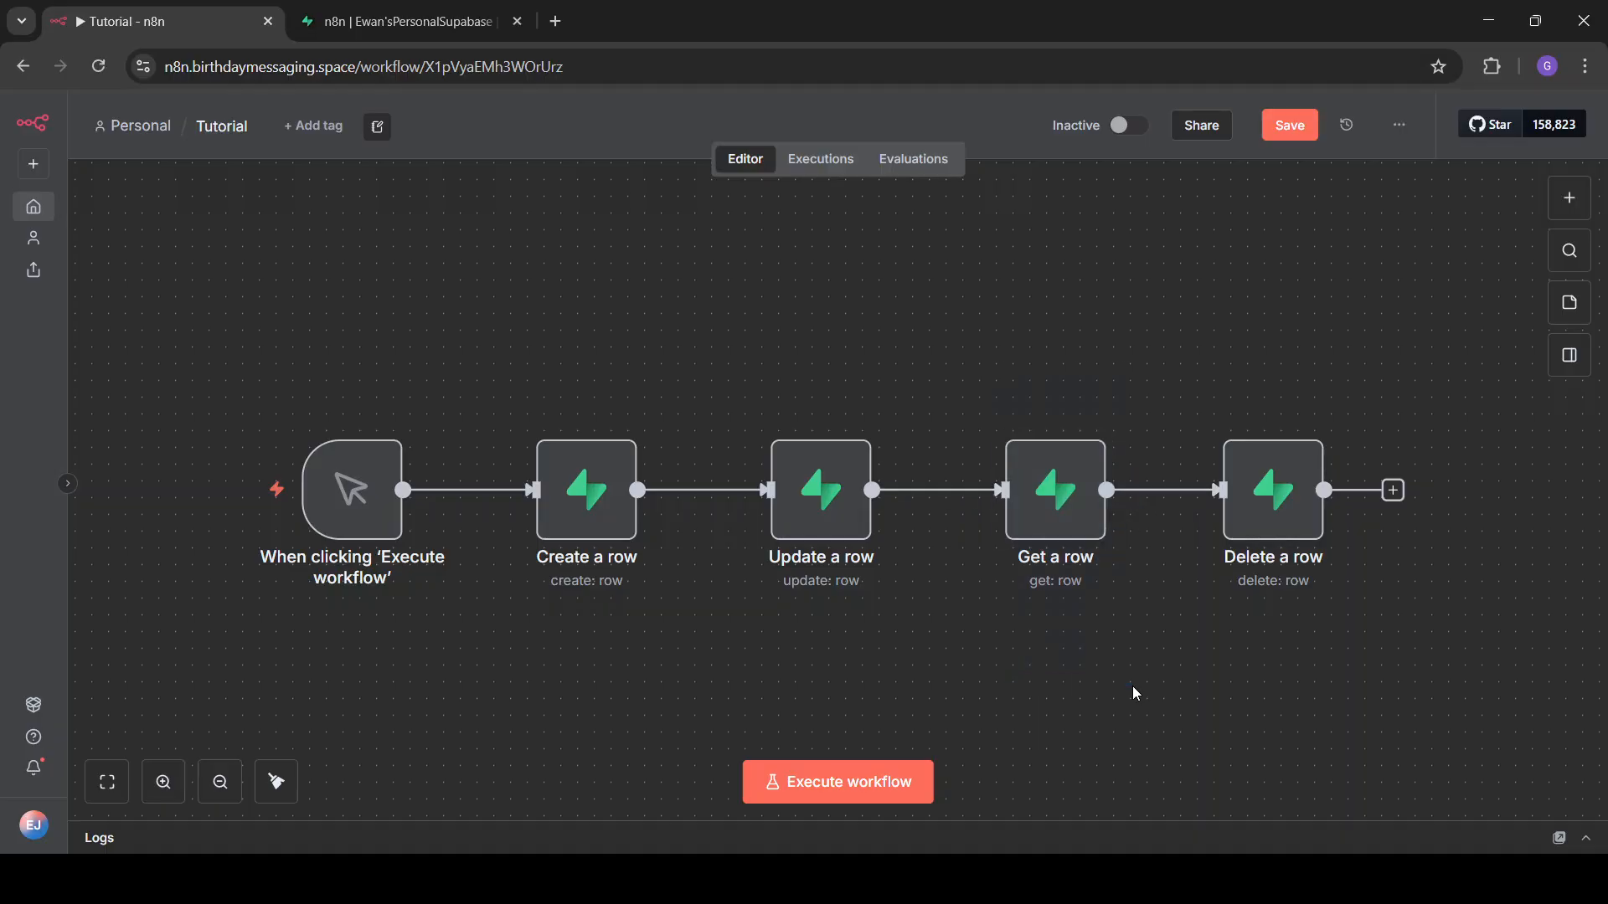
drag(1170, 247, 1163, 228)
click(1163, 227)
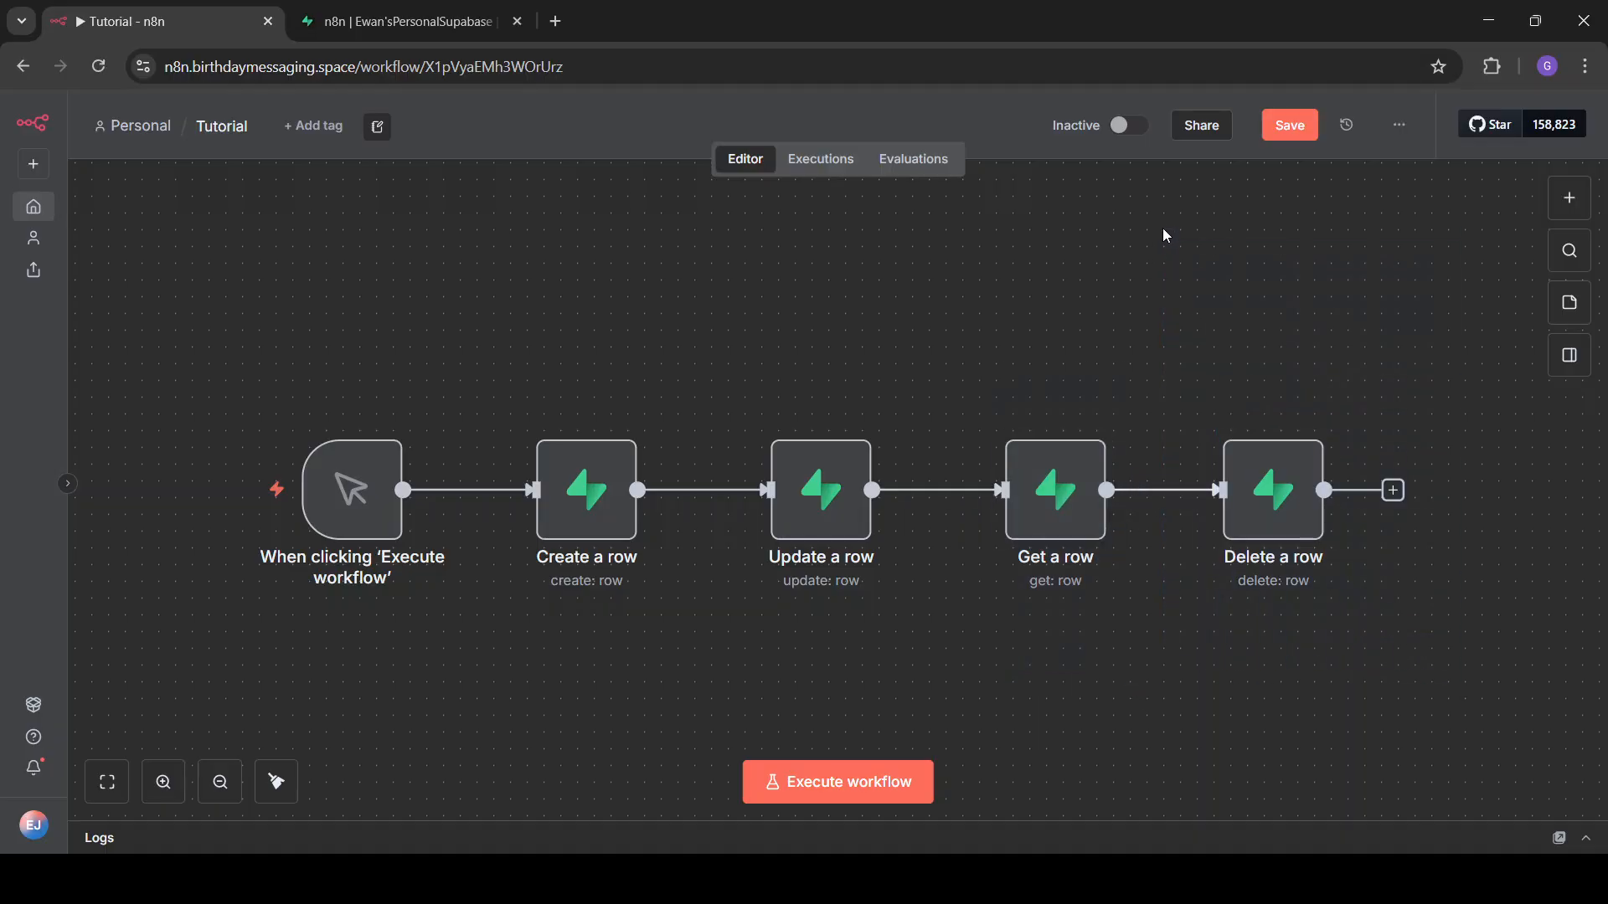
- Execute the full workflow and check the Tutorial1 table's columns and rows in Supabase
click(821, 772)
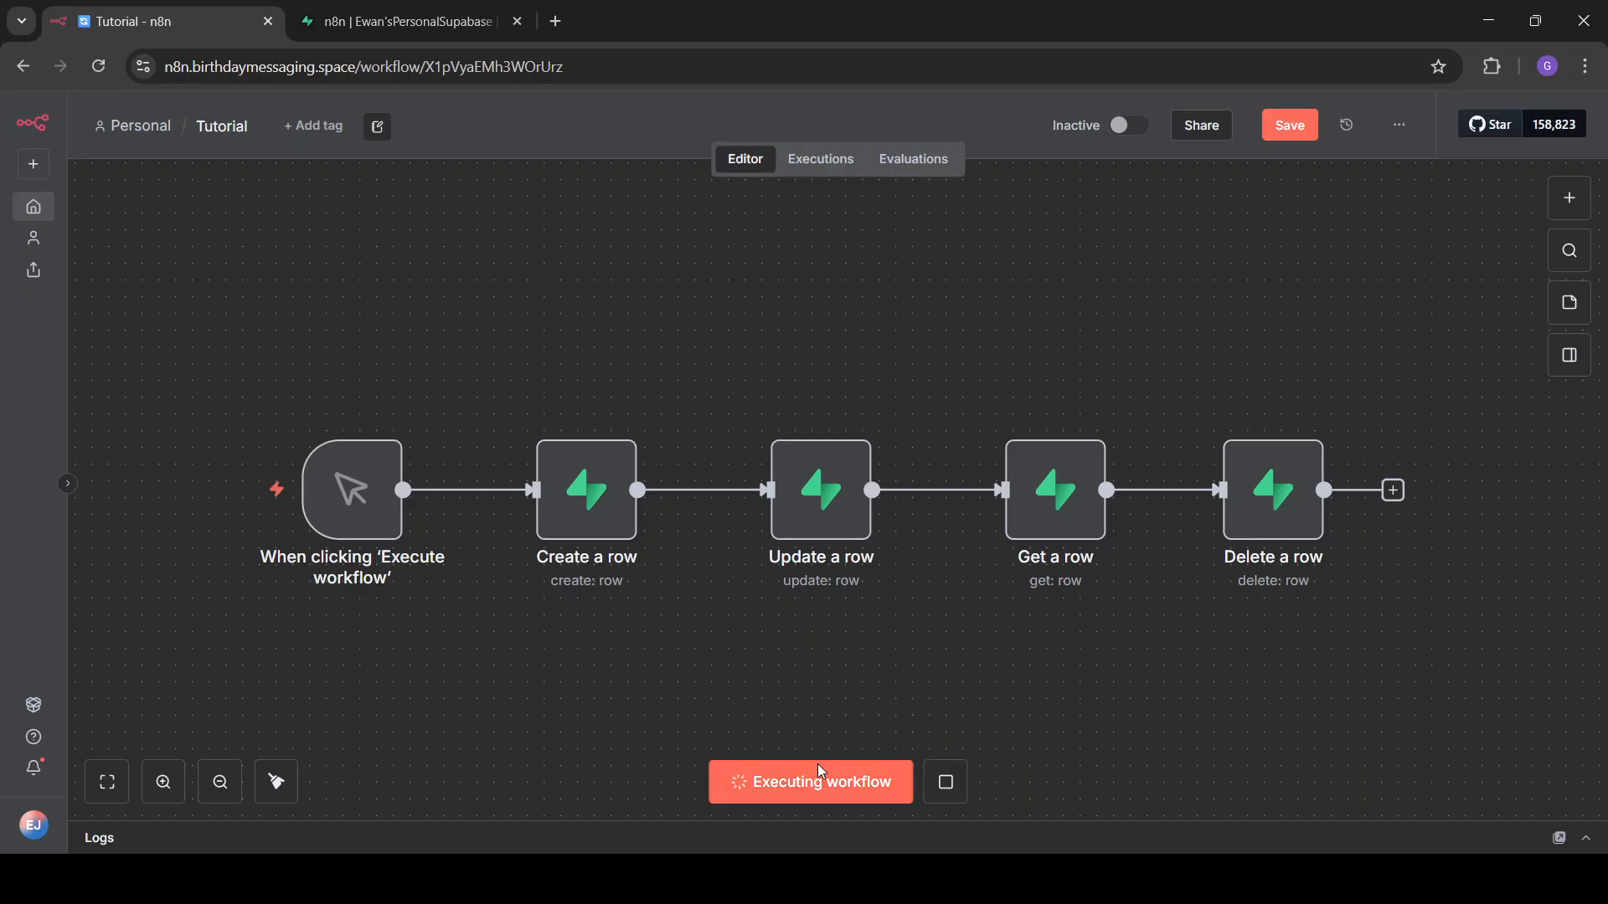
click(432, 18)
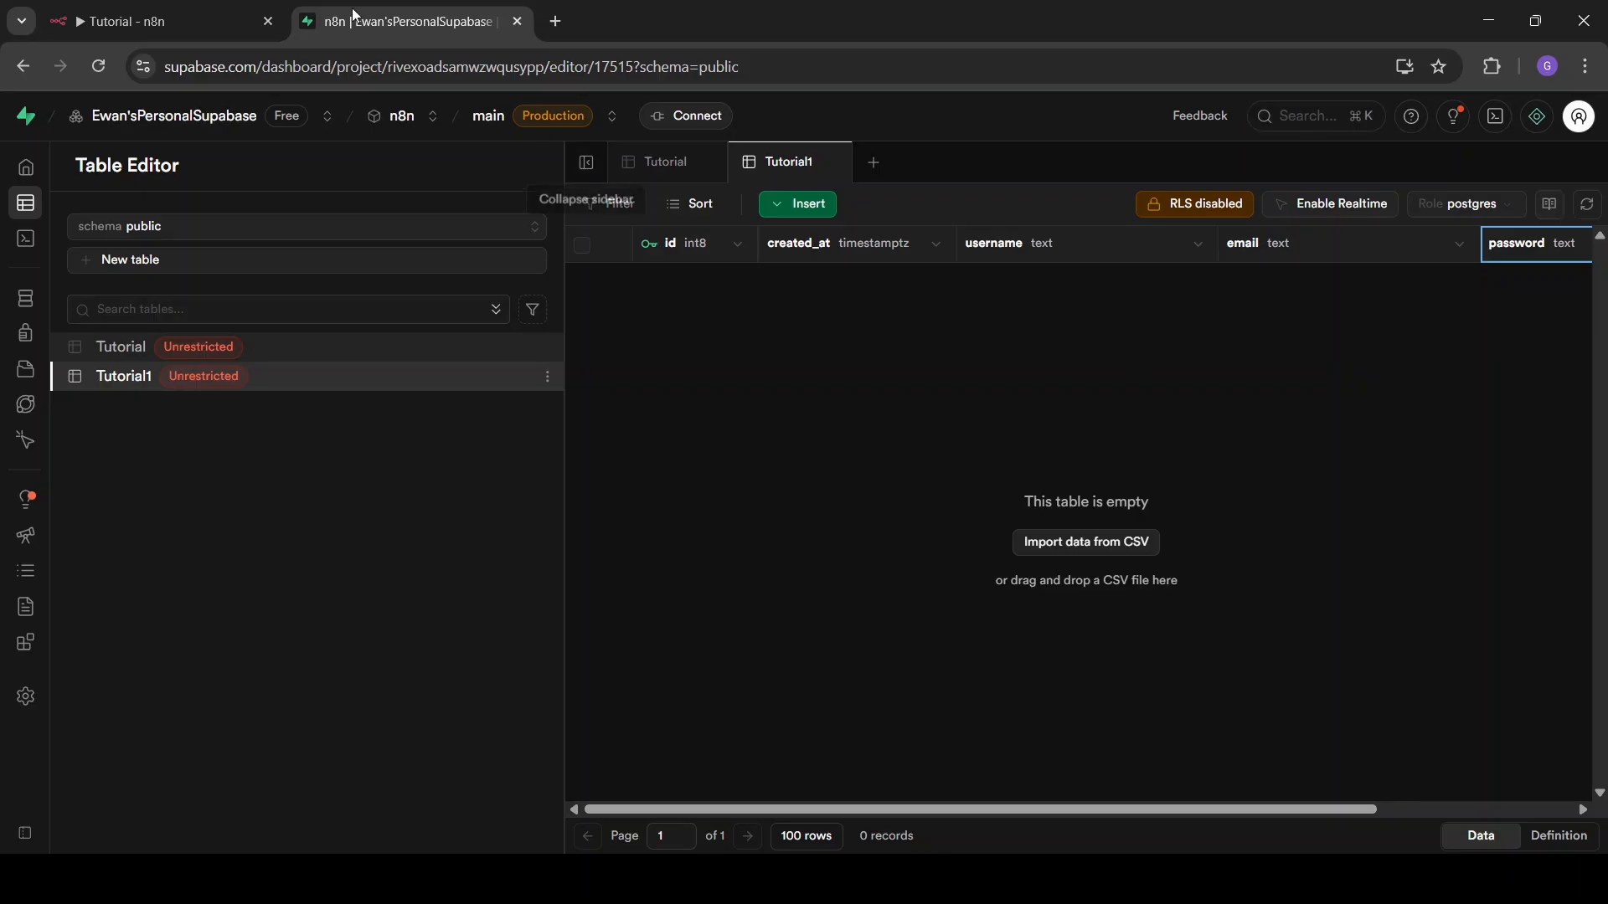
click(155, 21)
click(300, 12)
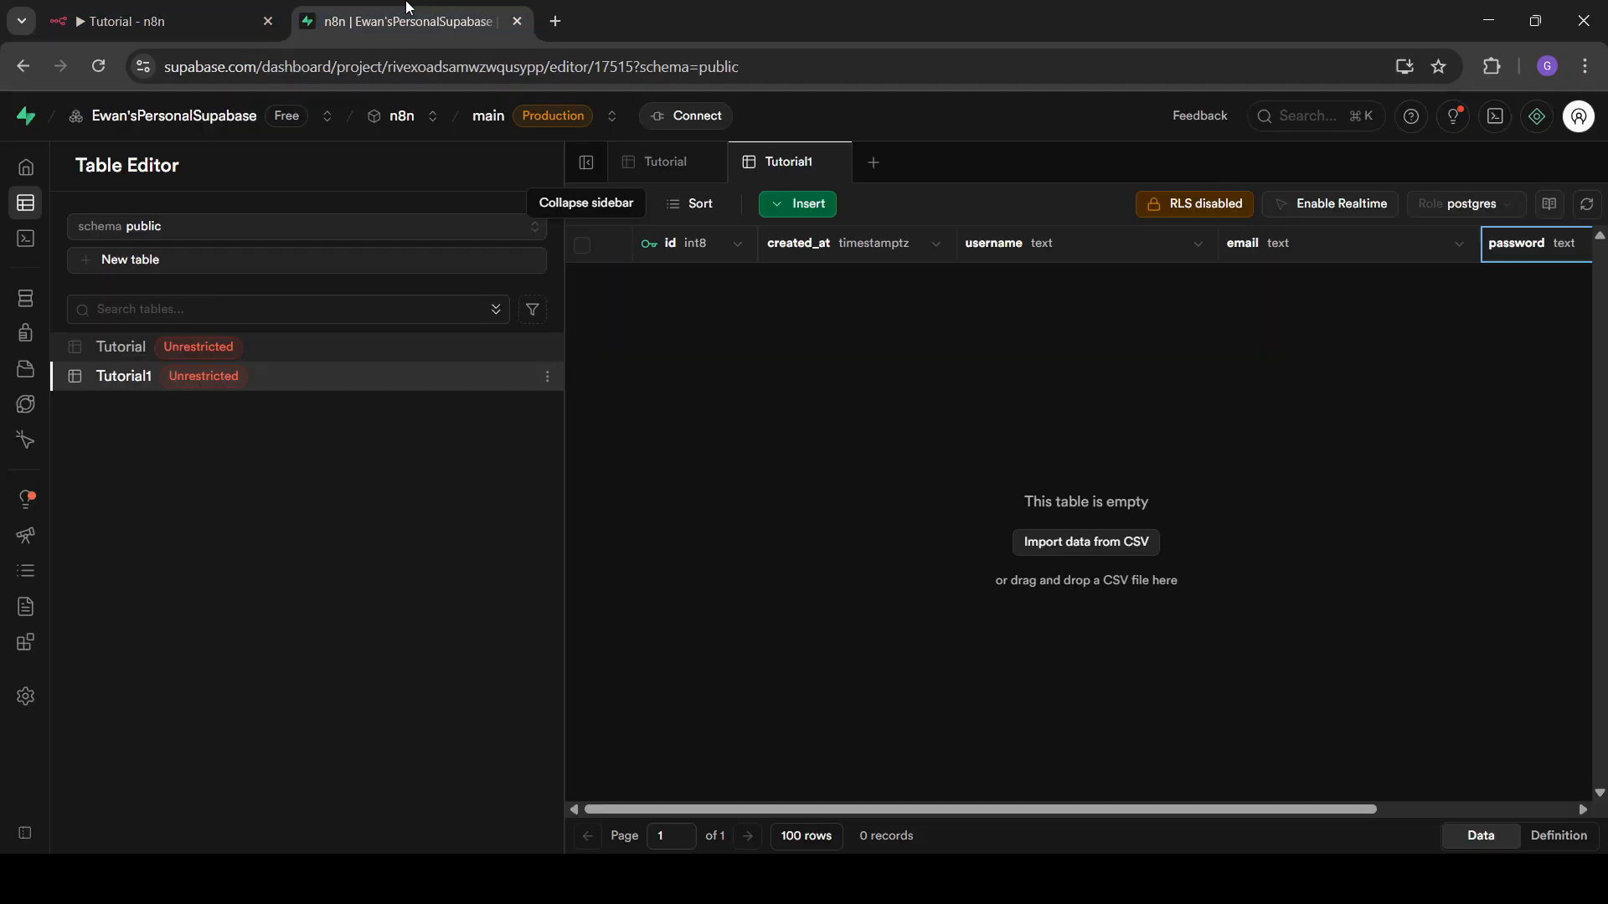
scroll(1323, 465, right, 3)
scroll(1323, 474, left, 3)
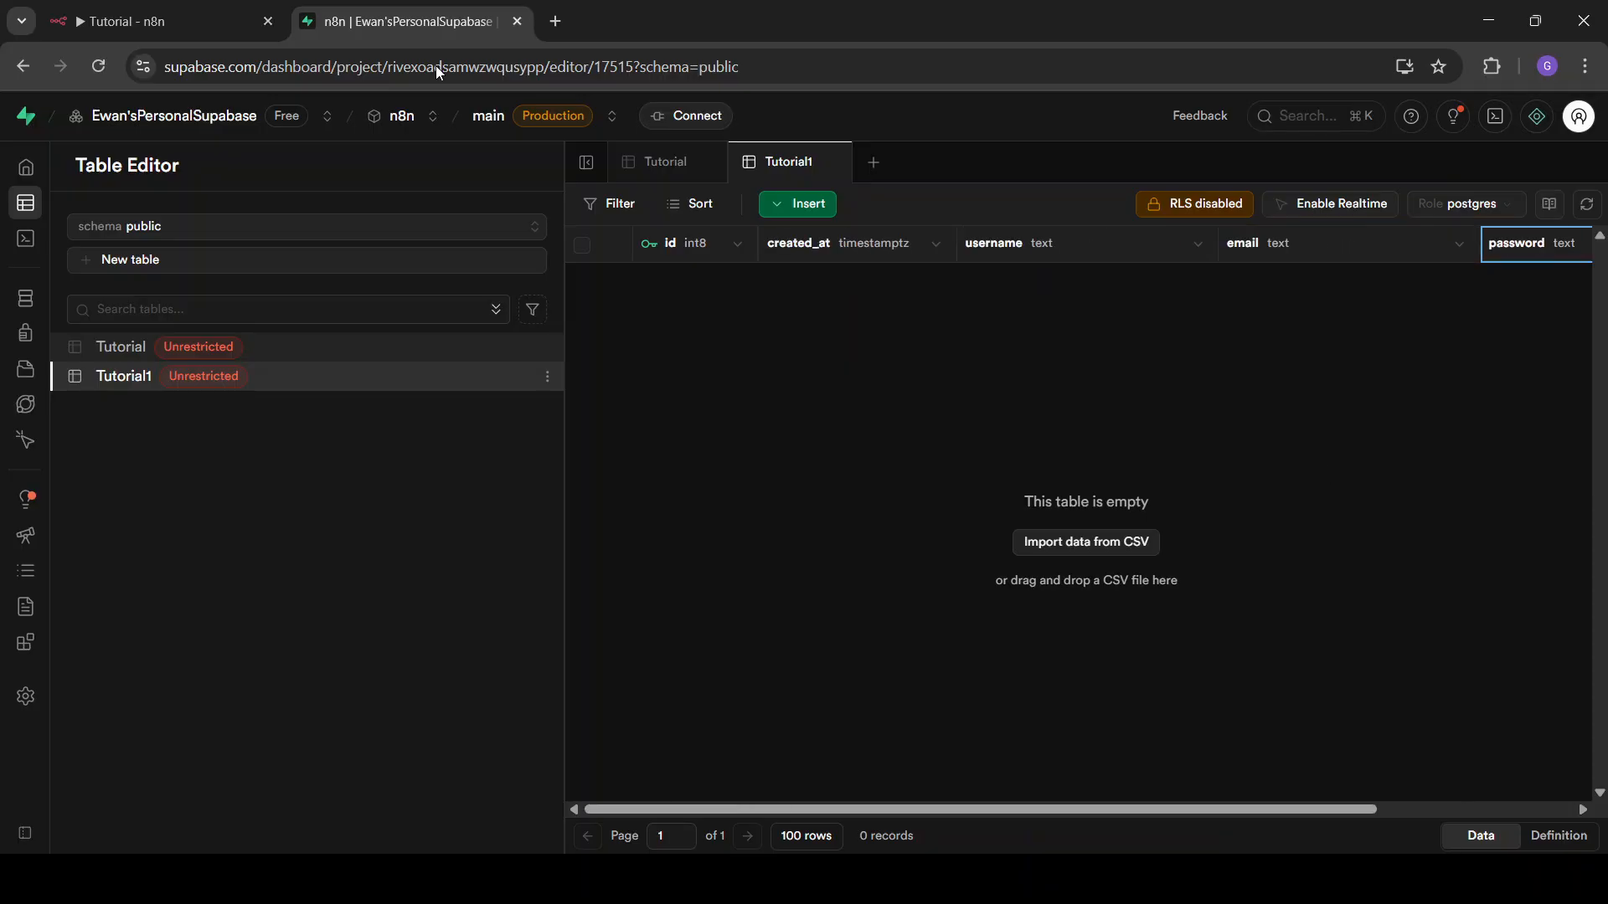
- Disconnect Delete a row from Get a row in n8n, execute the workflow again, and switch to Supabase
click(159, 21)
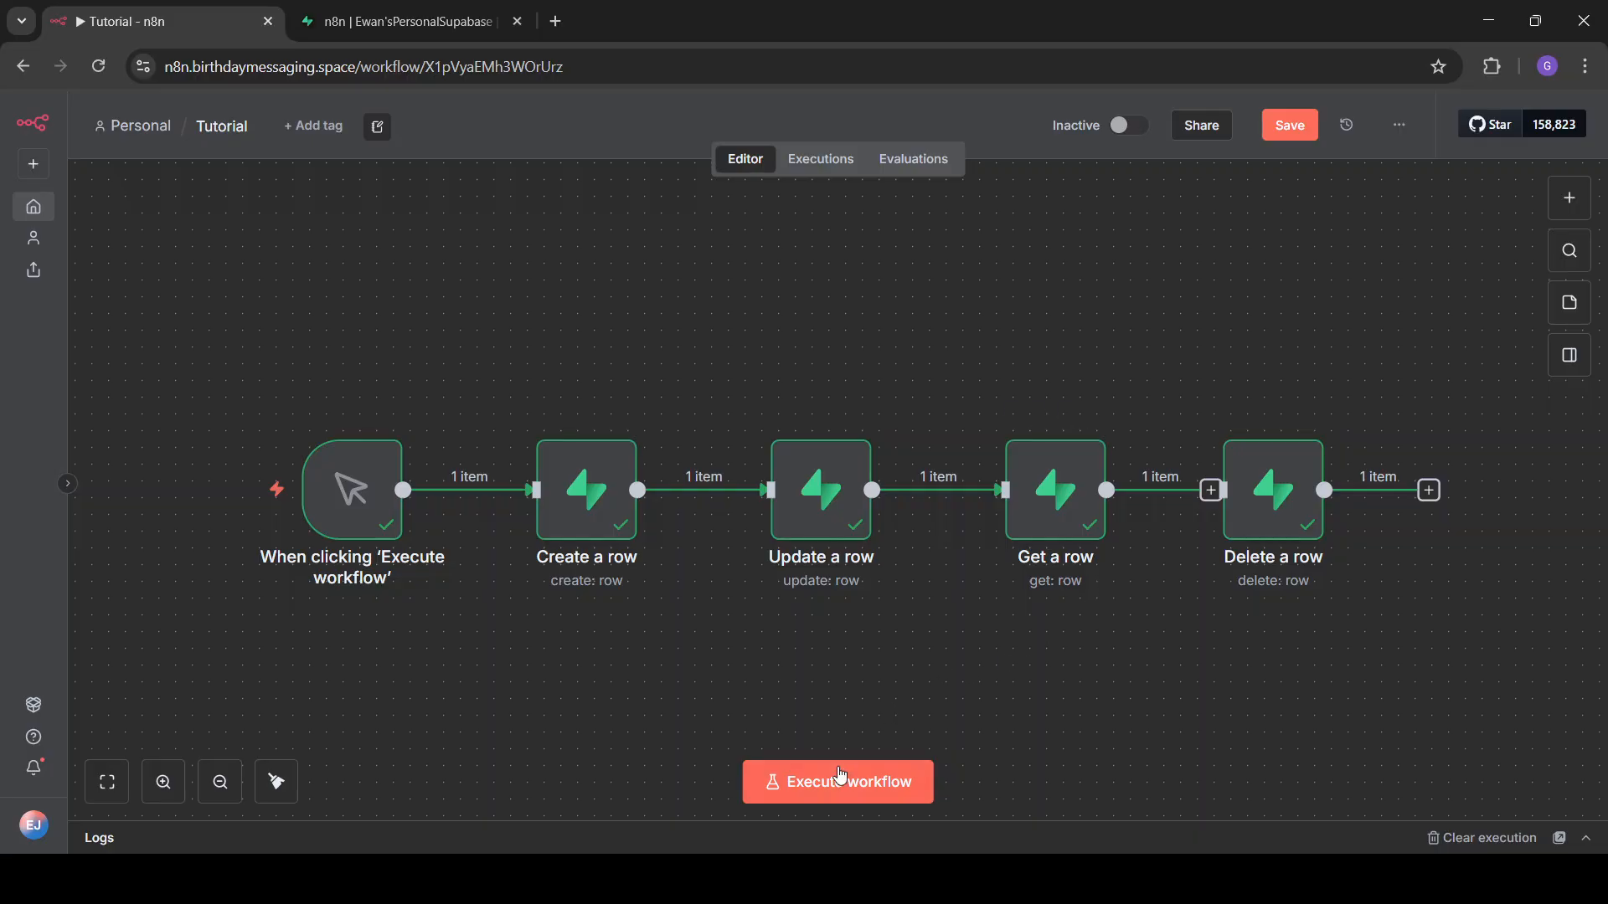
click(834, 779)
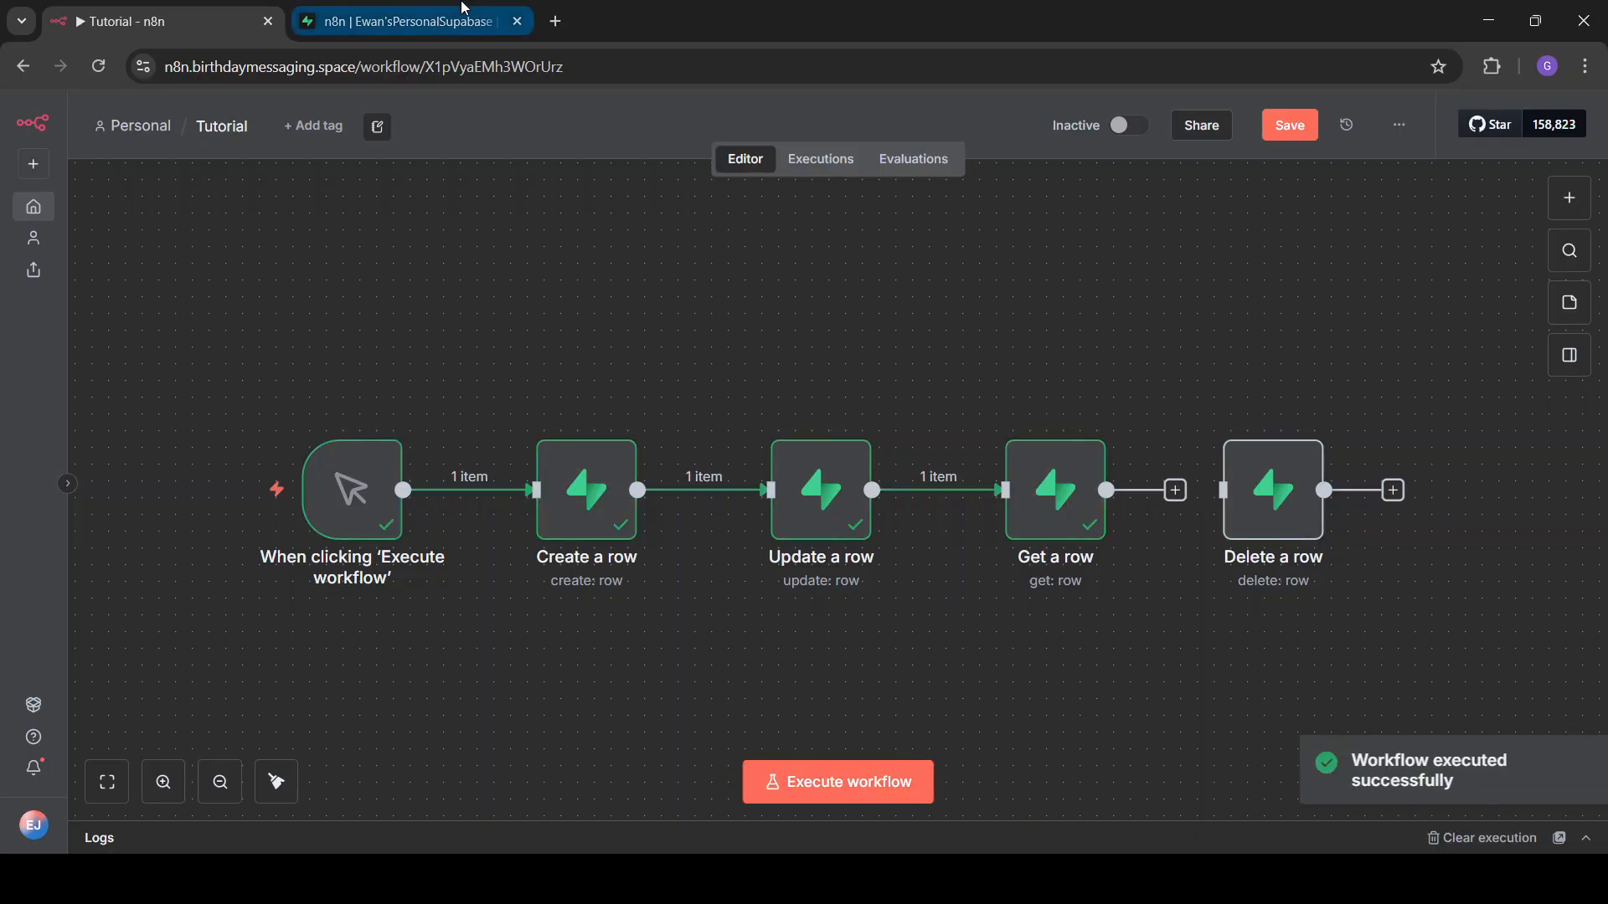
click(460, 8)
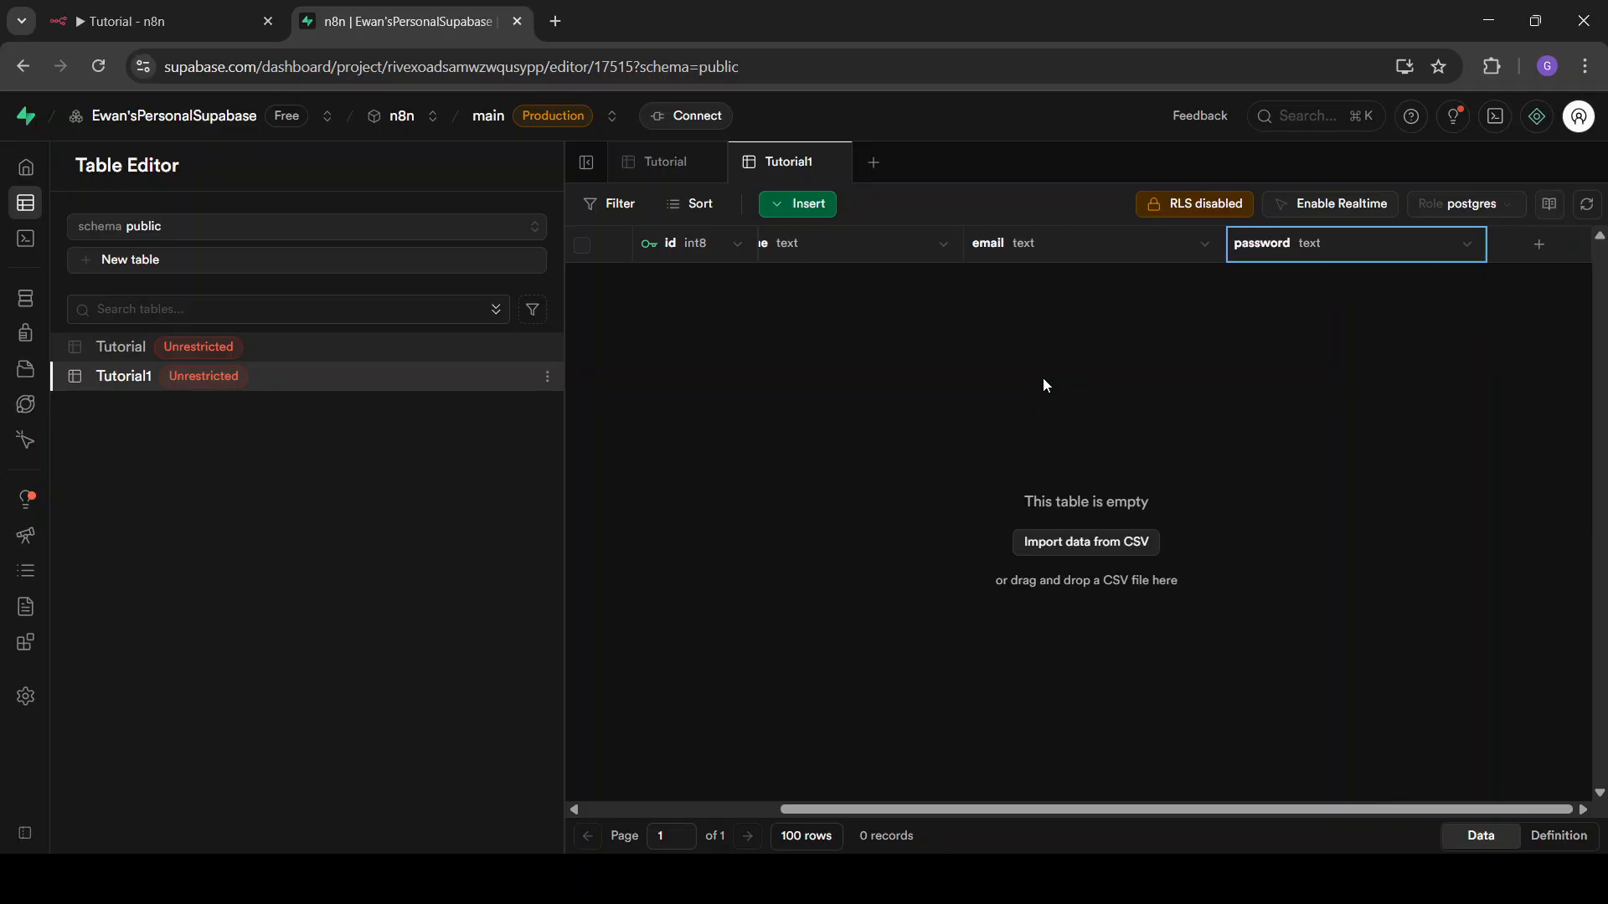
- Dismiss the Enable realtime dialog, reload the Tutorial1 table page, and examine the row's username, email and password columns
click(1340, 205)
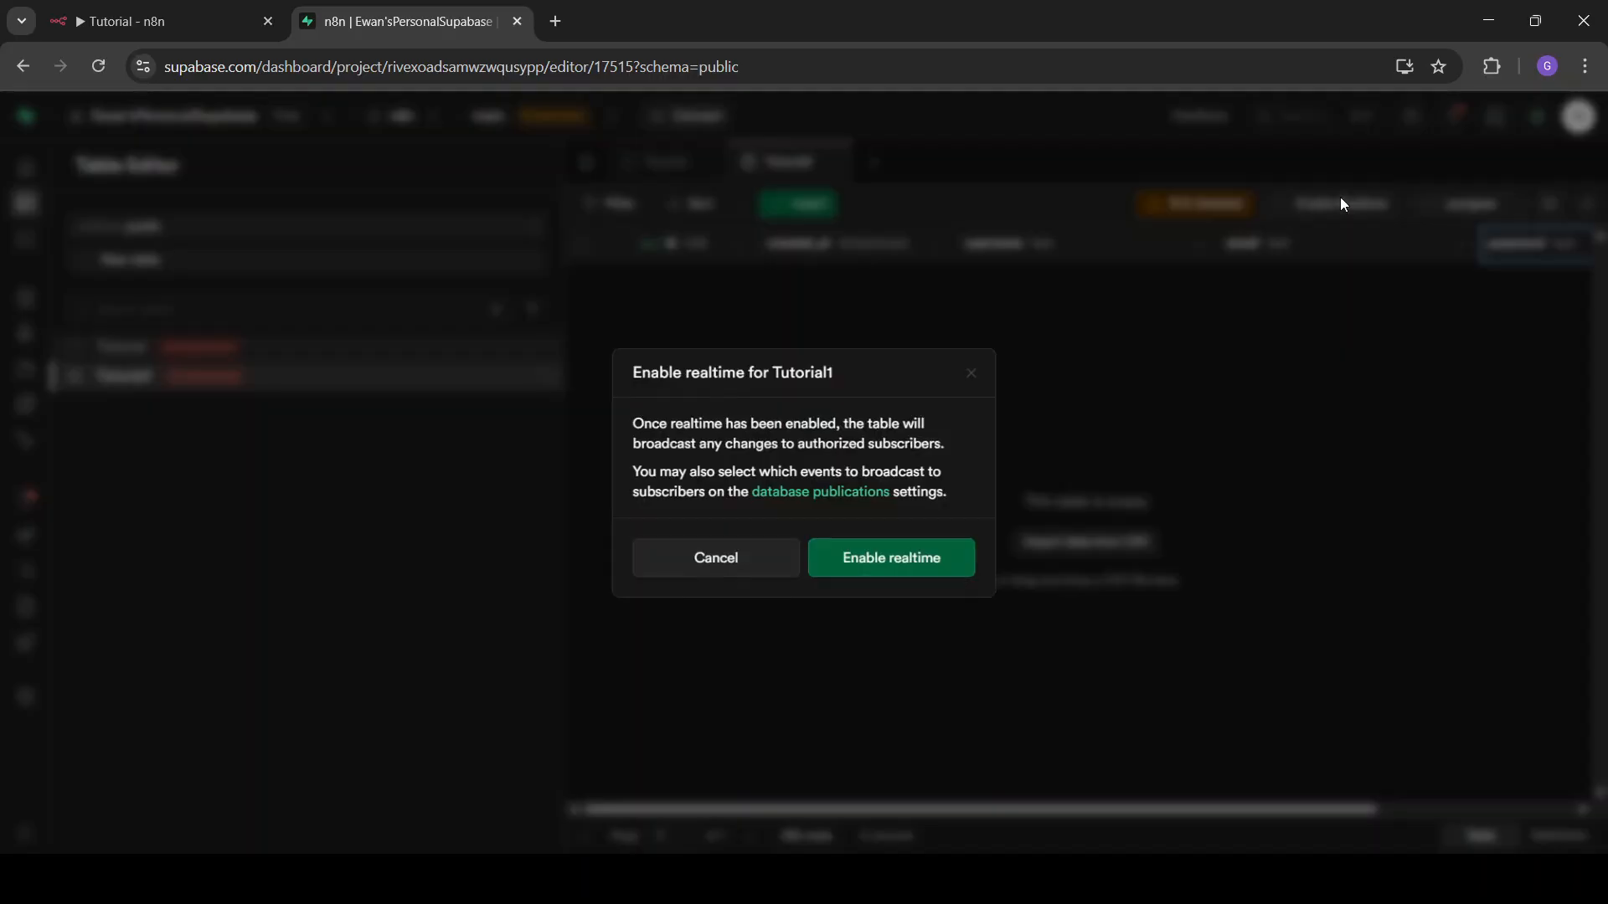
click(979, 369)
click(98, 67)
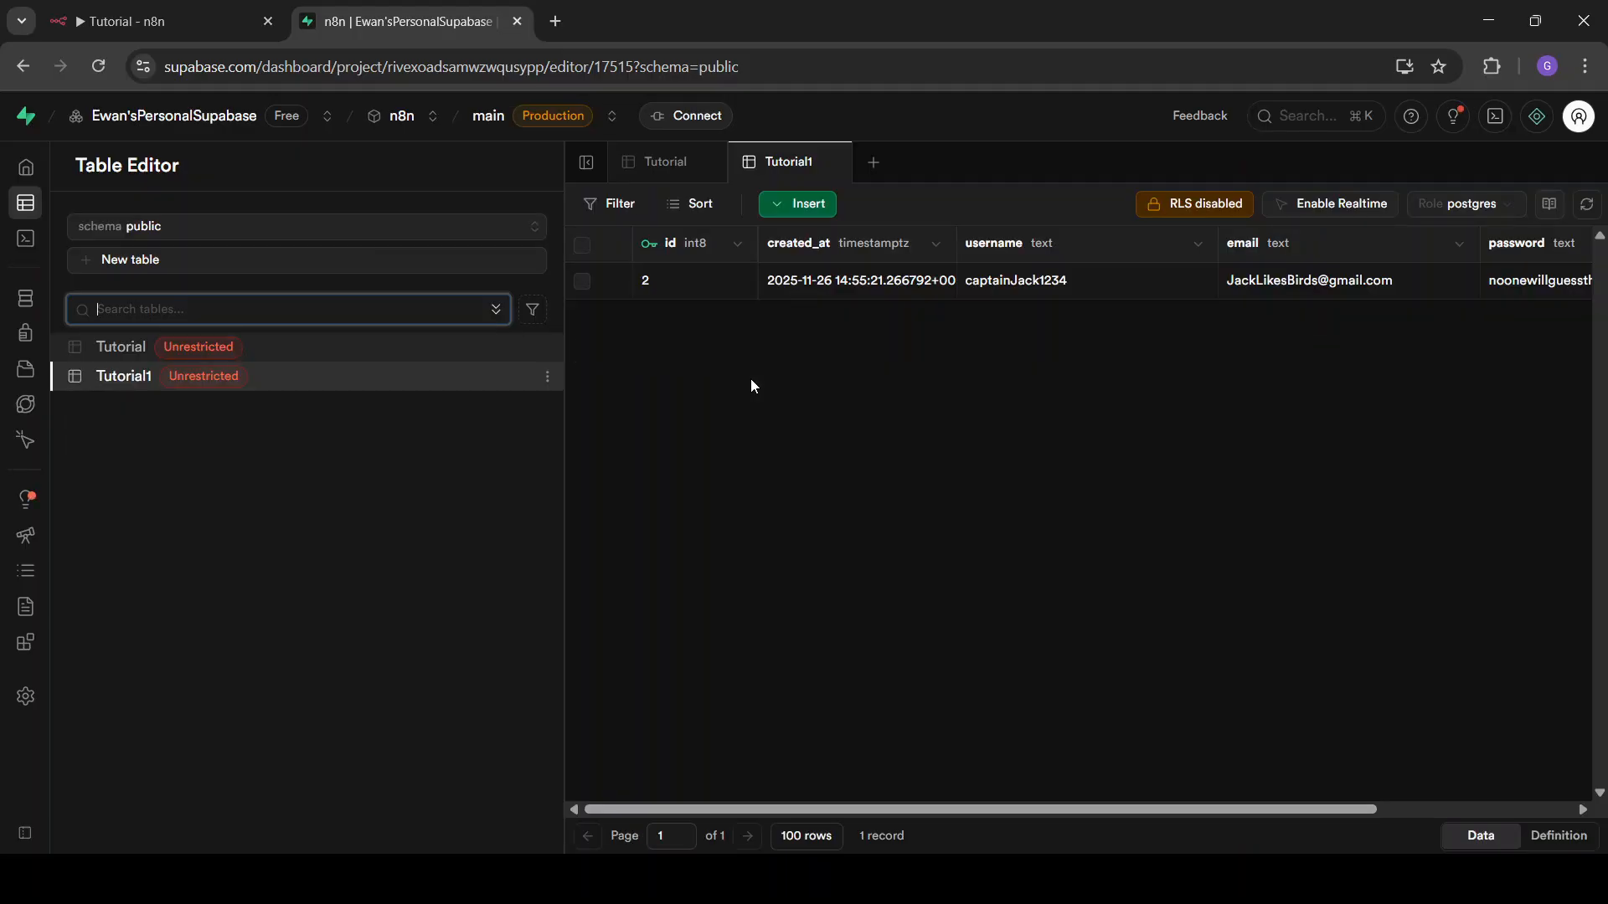
scroll(908, 350, right, 1)
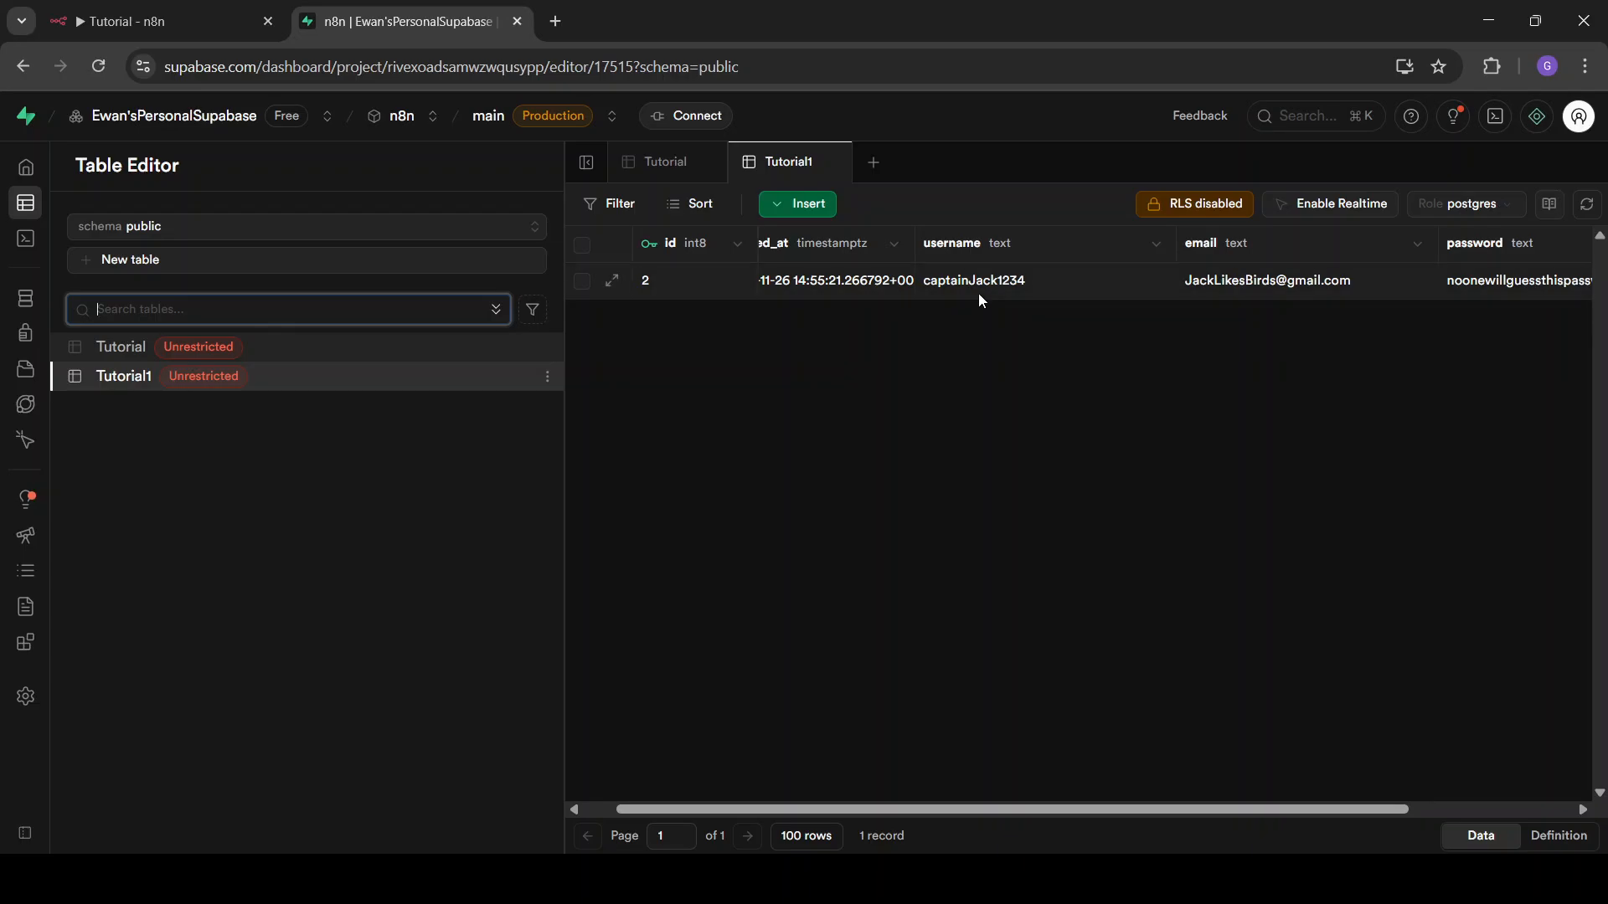
scroll(980, 298, right, 5)
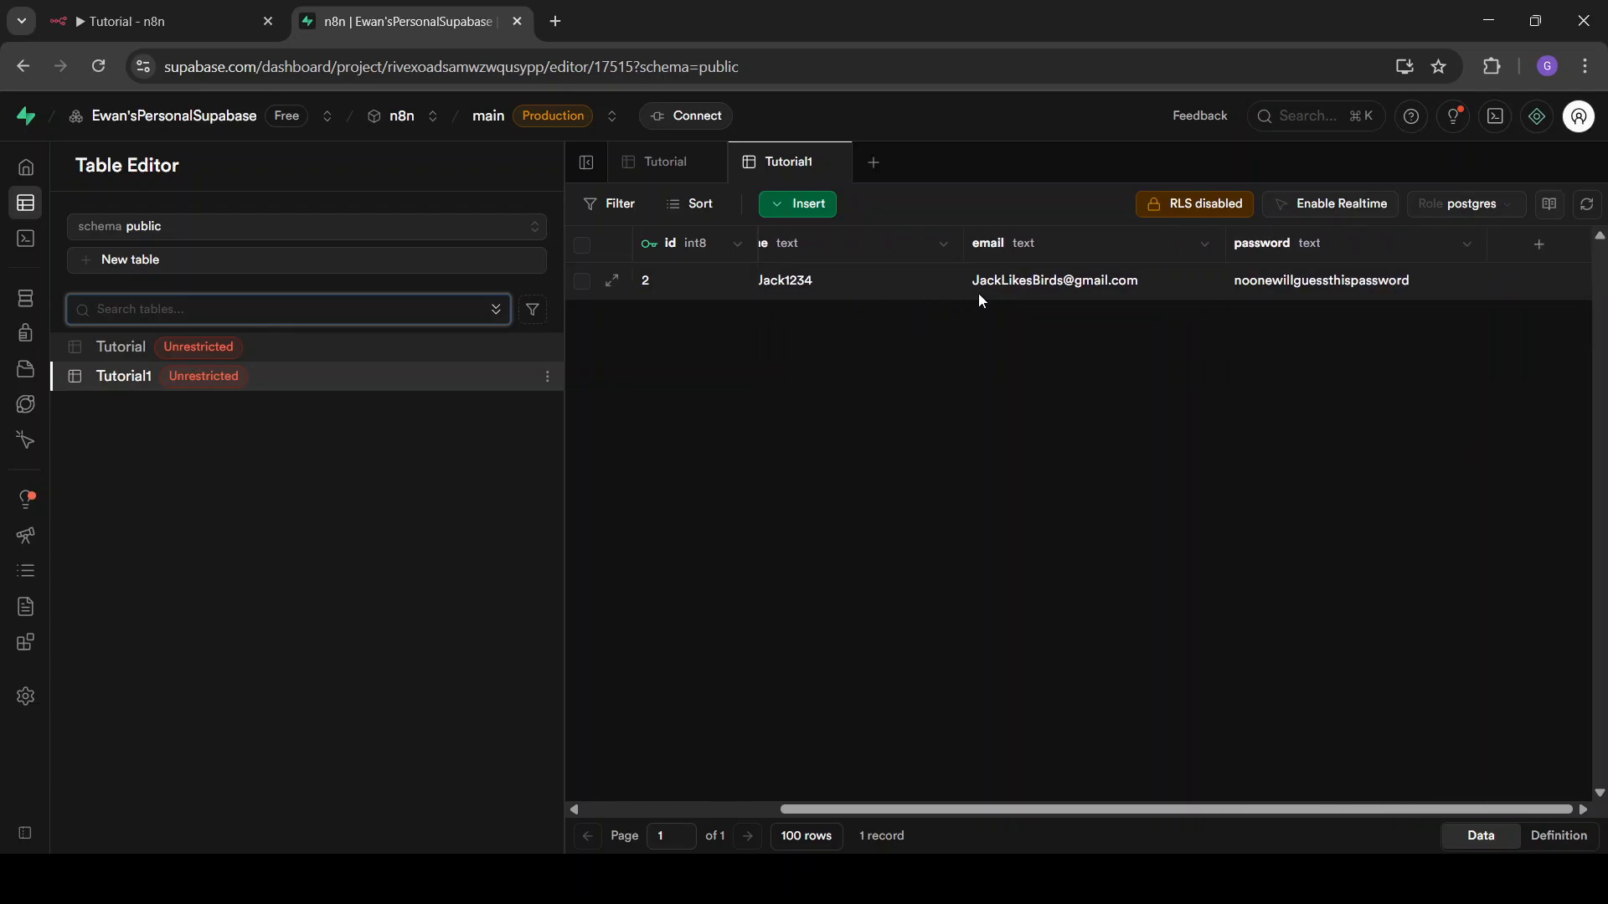
- Compare the n8n workflow with the Tutorial1 row in Supabase and select the Delete a row node back in n8n
click(86, 12)
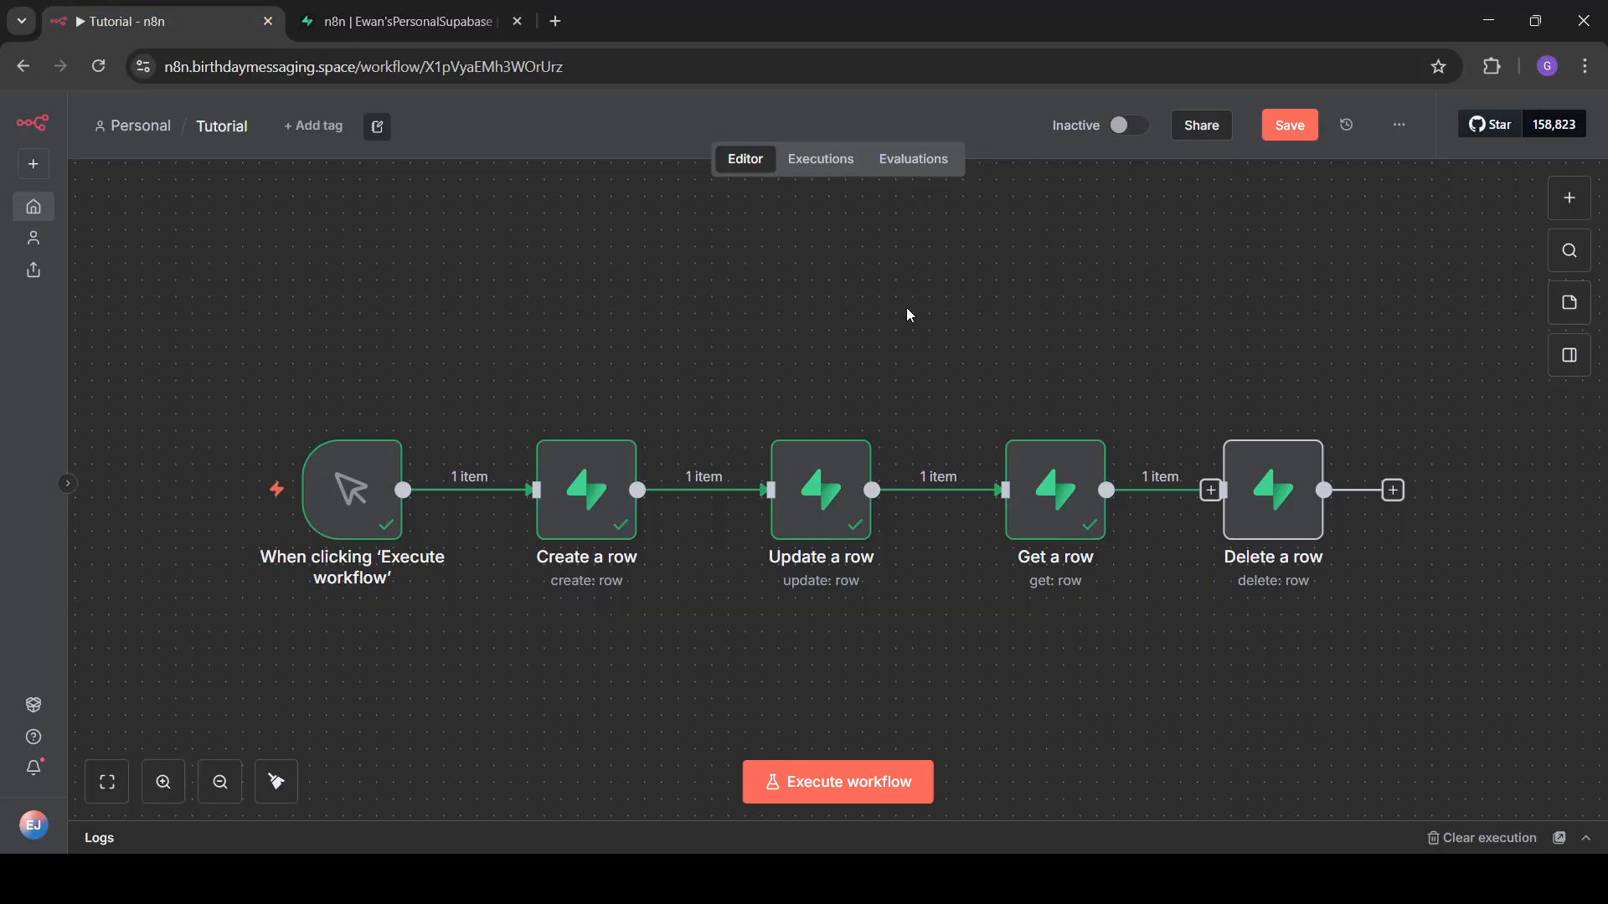
click(415, 13)
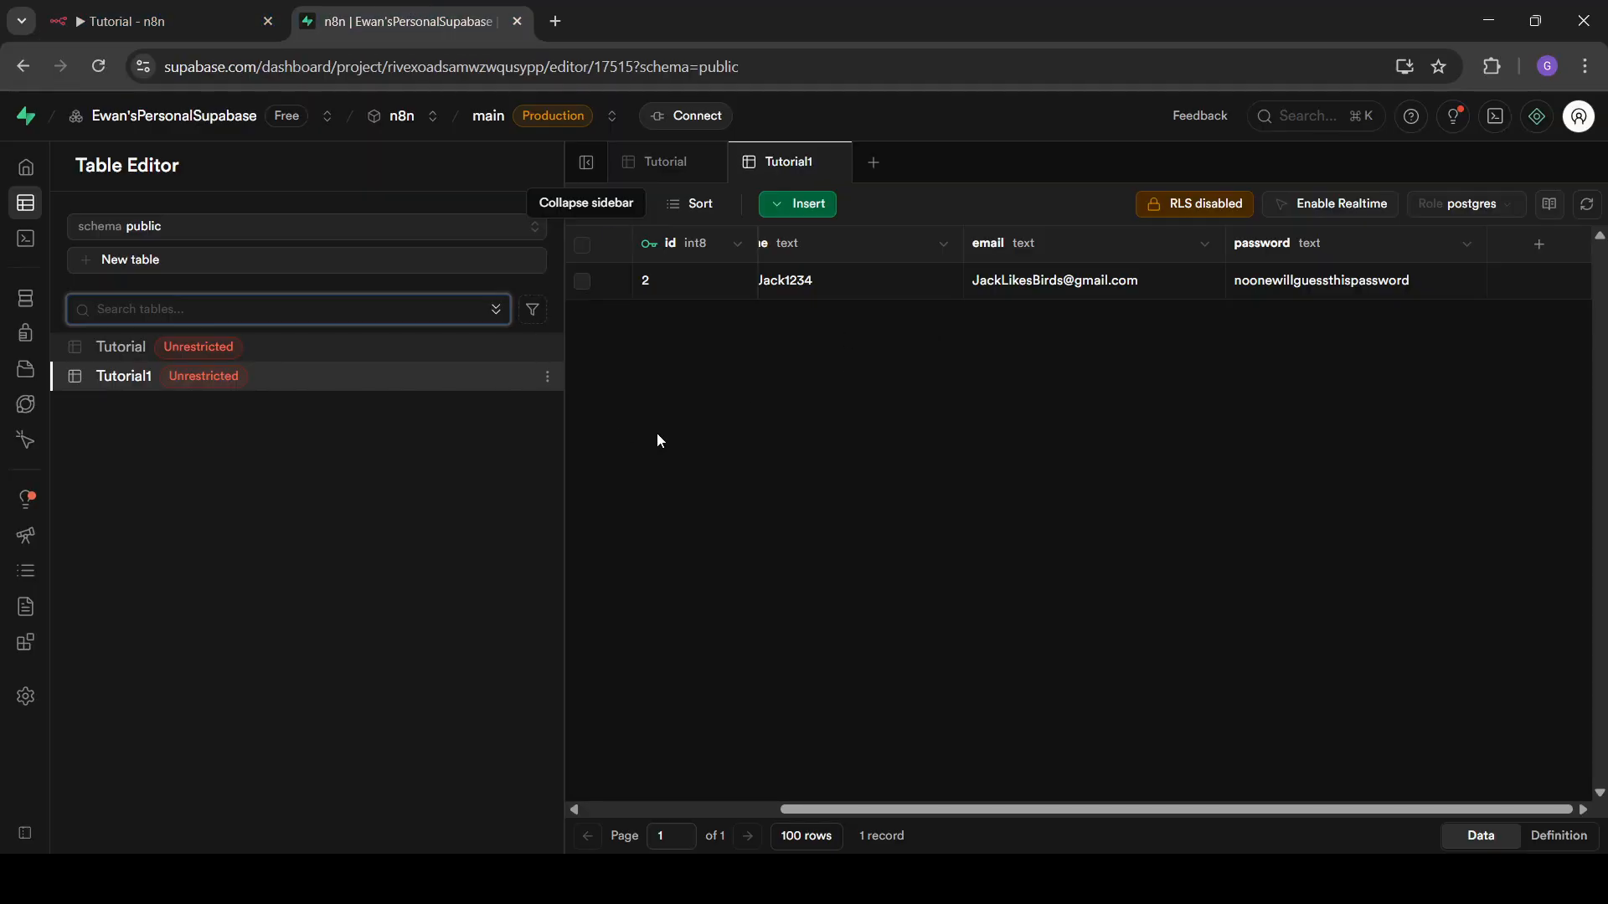
click(126, 21)
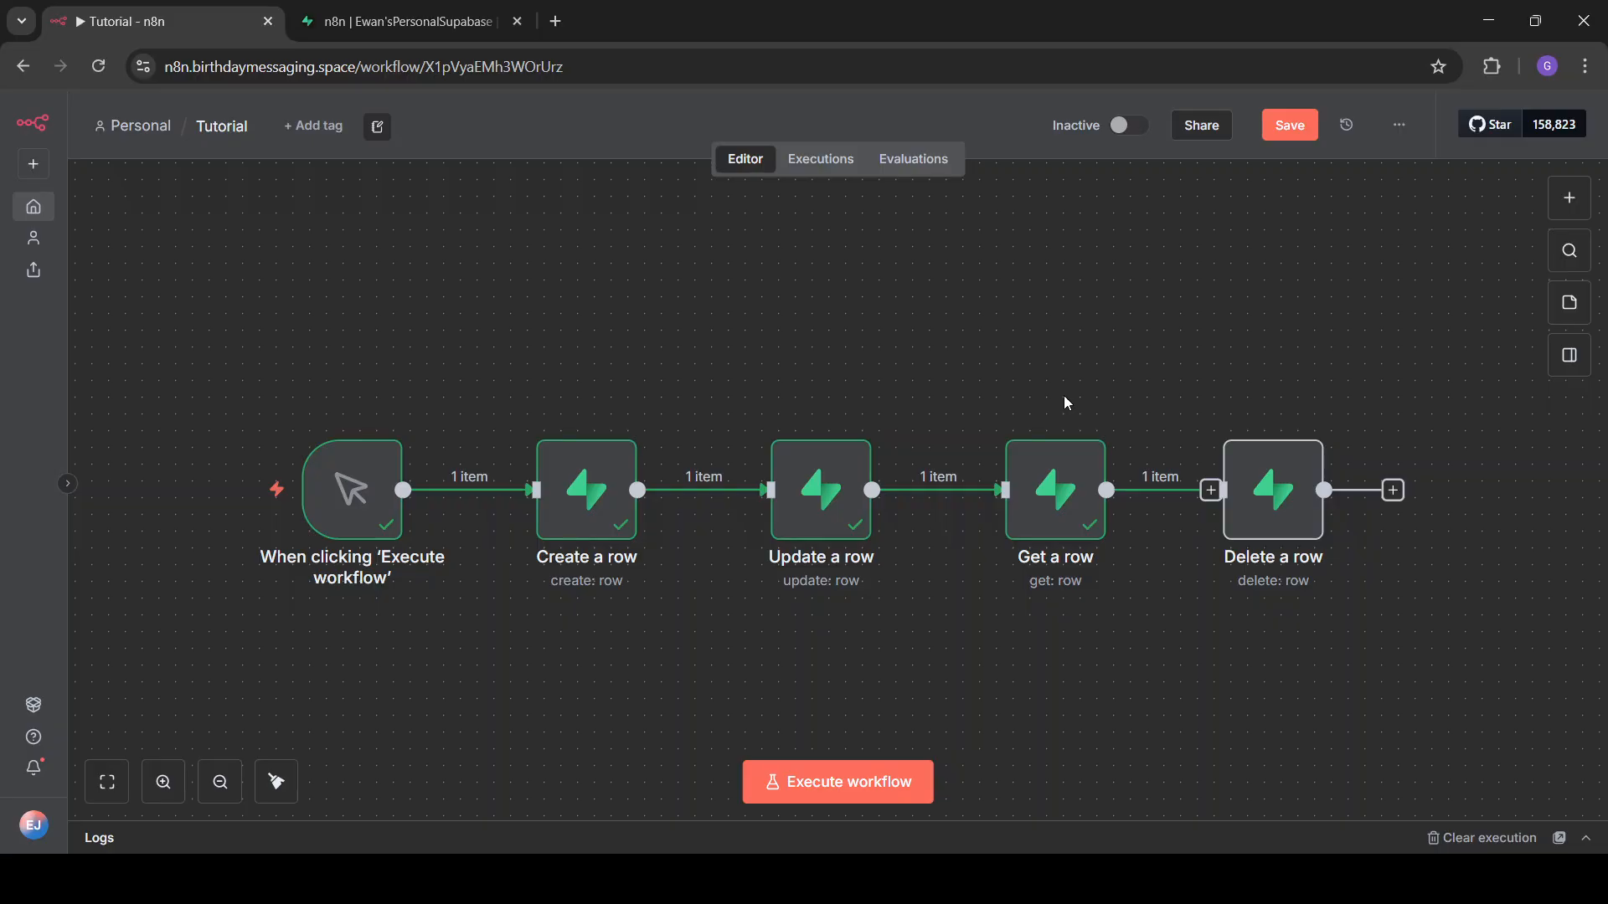
click(1250, 499)
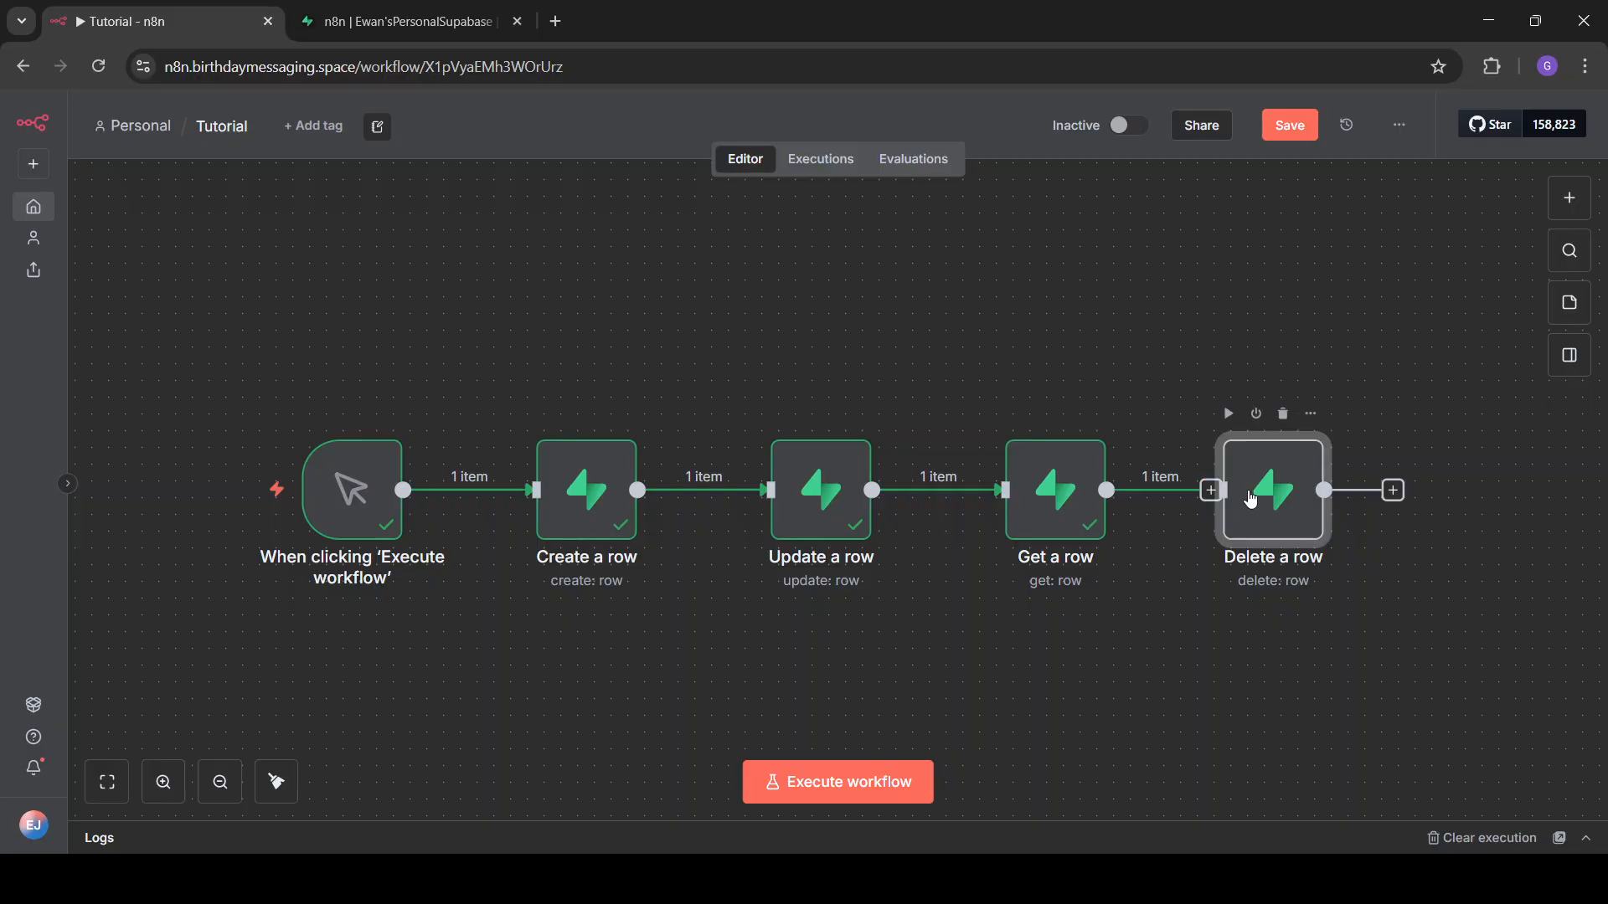